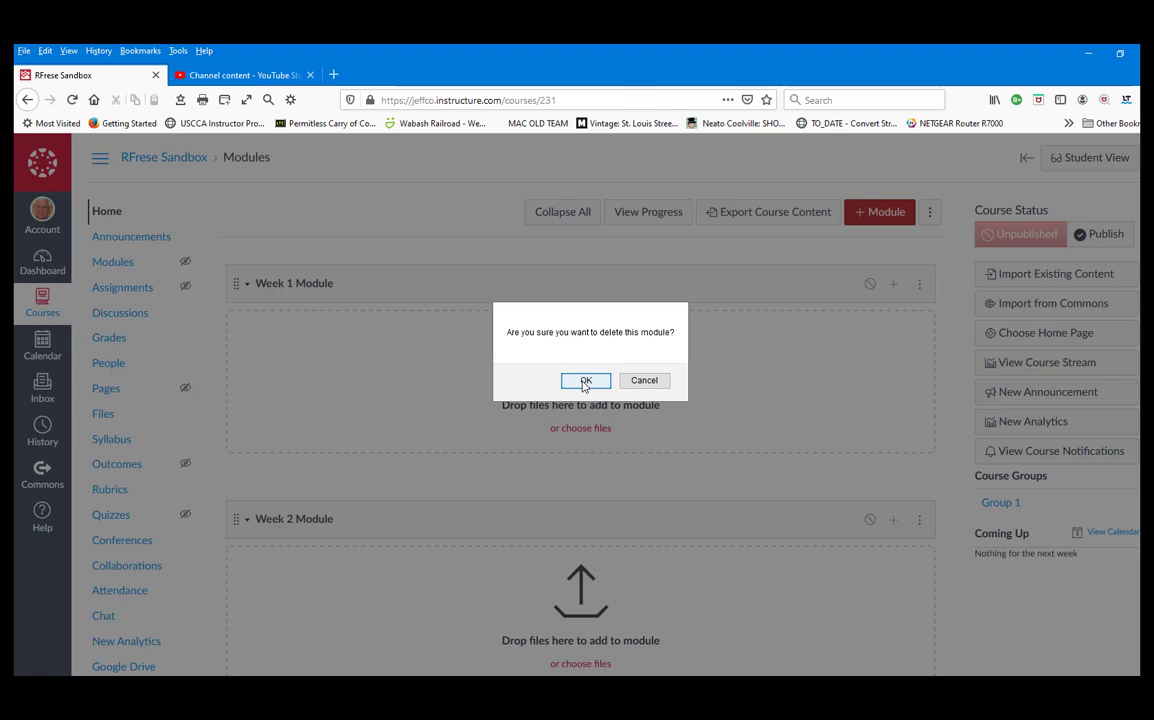
- Confirm deleting the Week 2 Module, and delete the Week 1 Module from the course as well
left_click(585, 380)
left_click(918, 285)
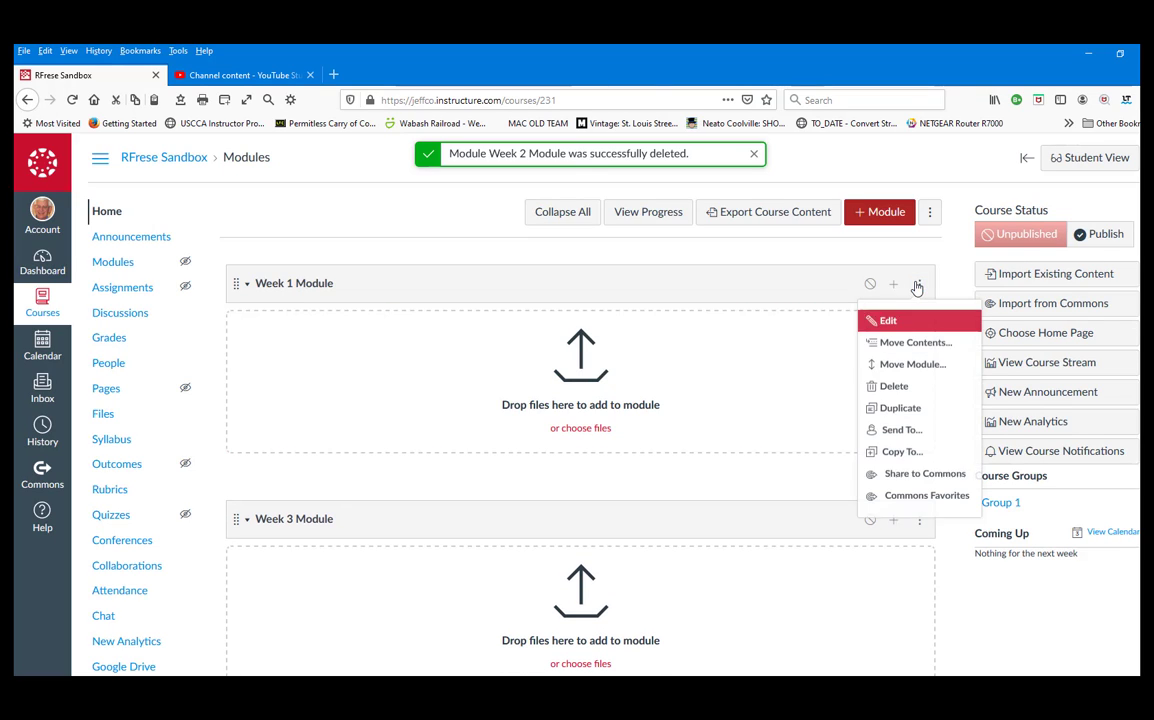
left_click(866, 390)
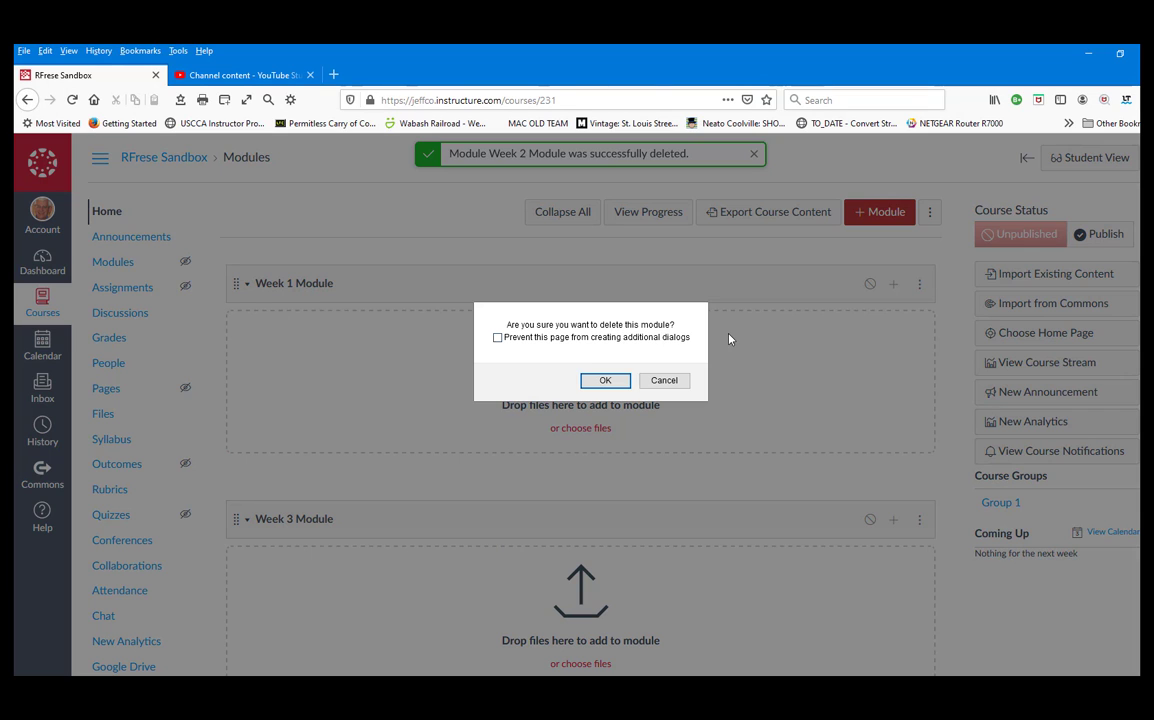
left_click(603, 380)
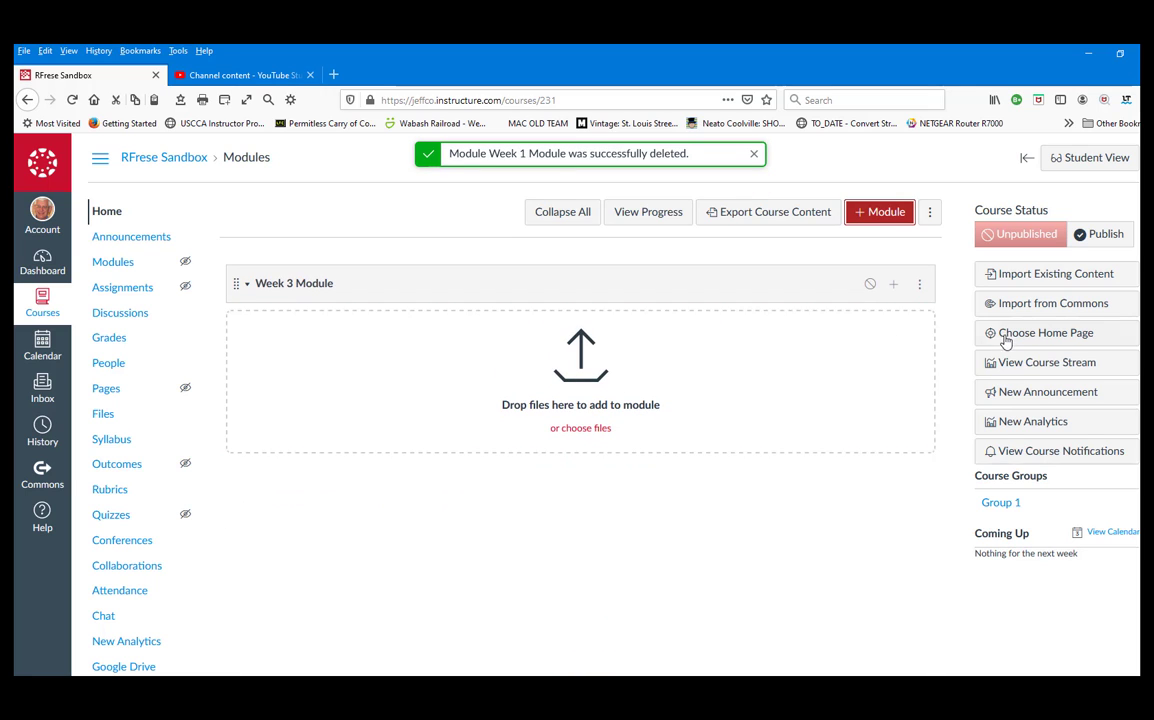
- Delete the remaining Week 3 Module from the course and confirm the deletion
left_click(919, 284)
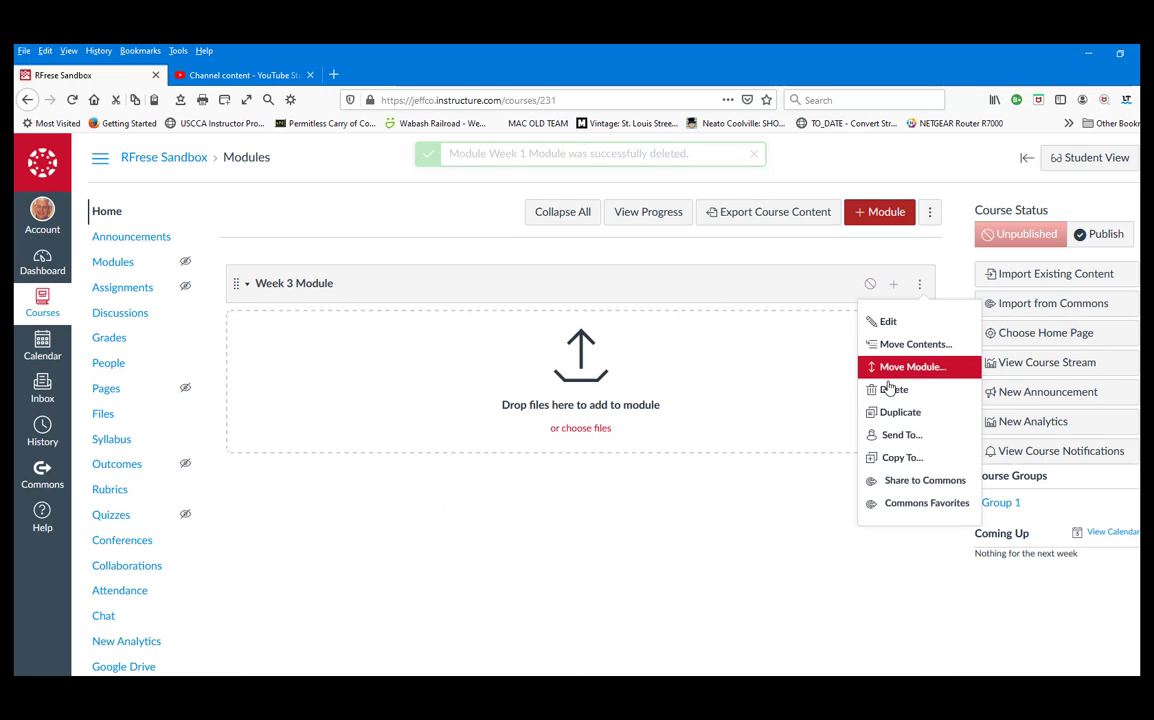
left_click(889, 390)
left_click(585, 381)
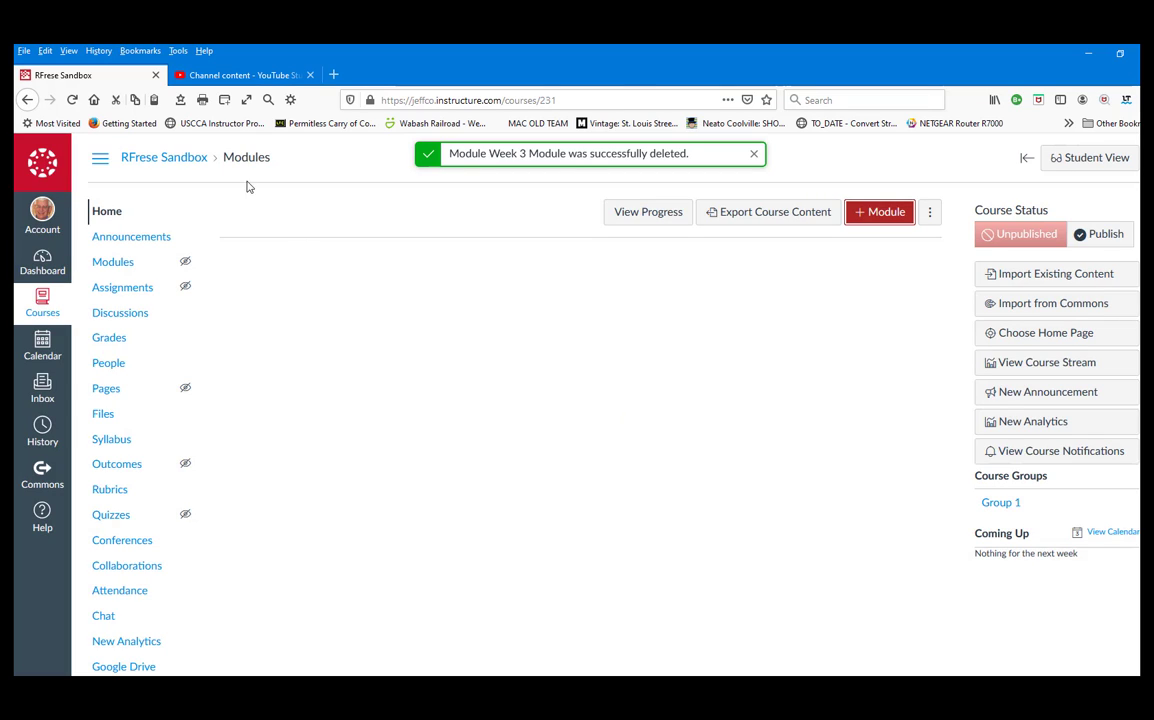
- Check the course's Modules and Assignments pages for existing content, ending on the Modules page
left_click(103, 263)
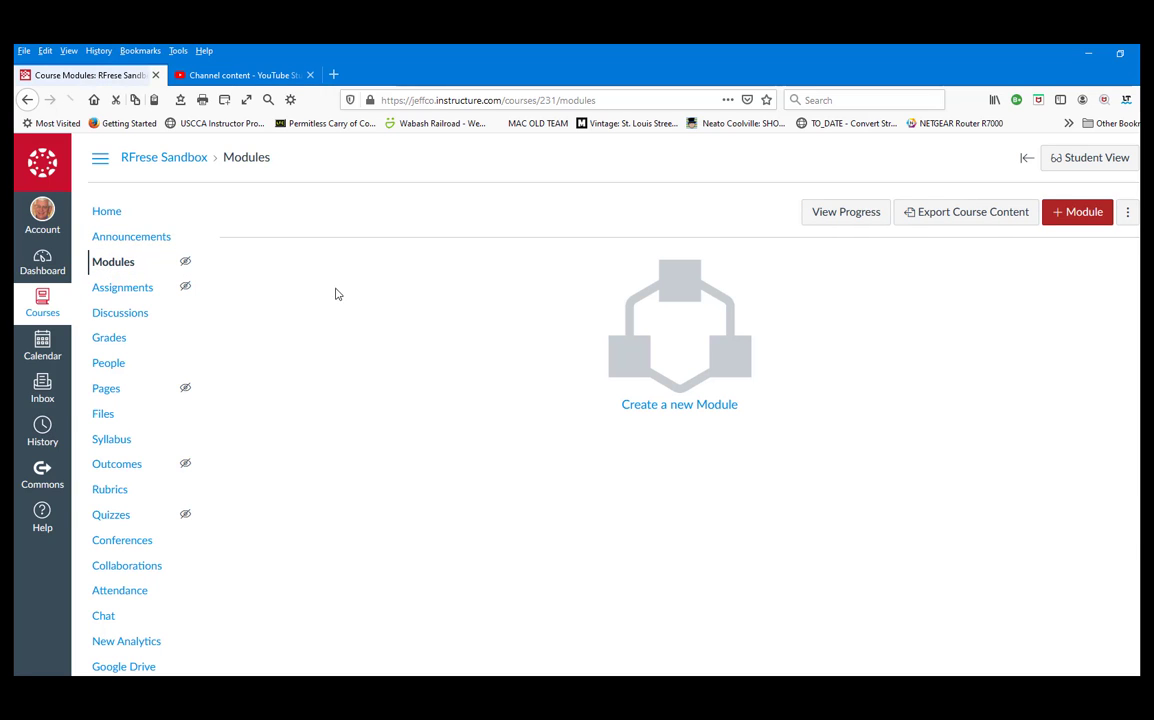
left_click(113, 293)
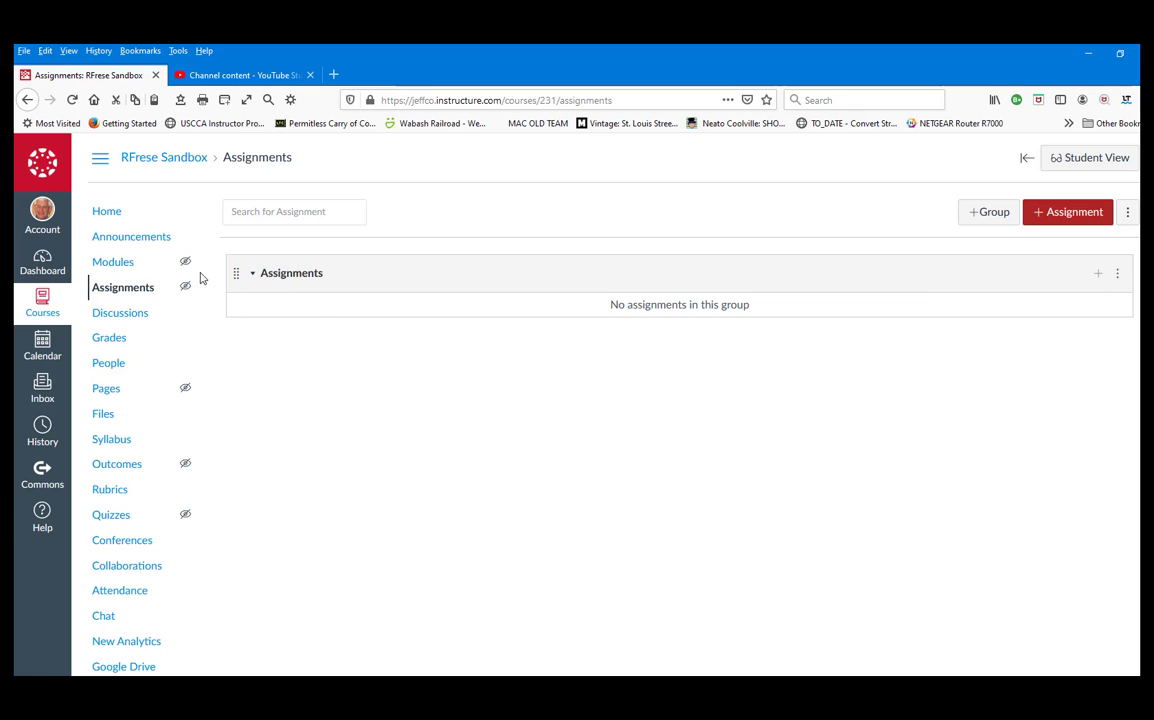
left_click(112, 263)
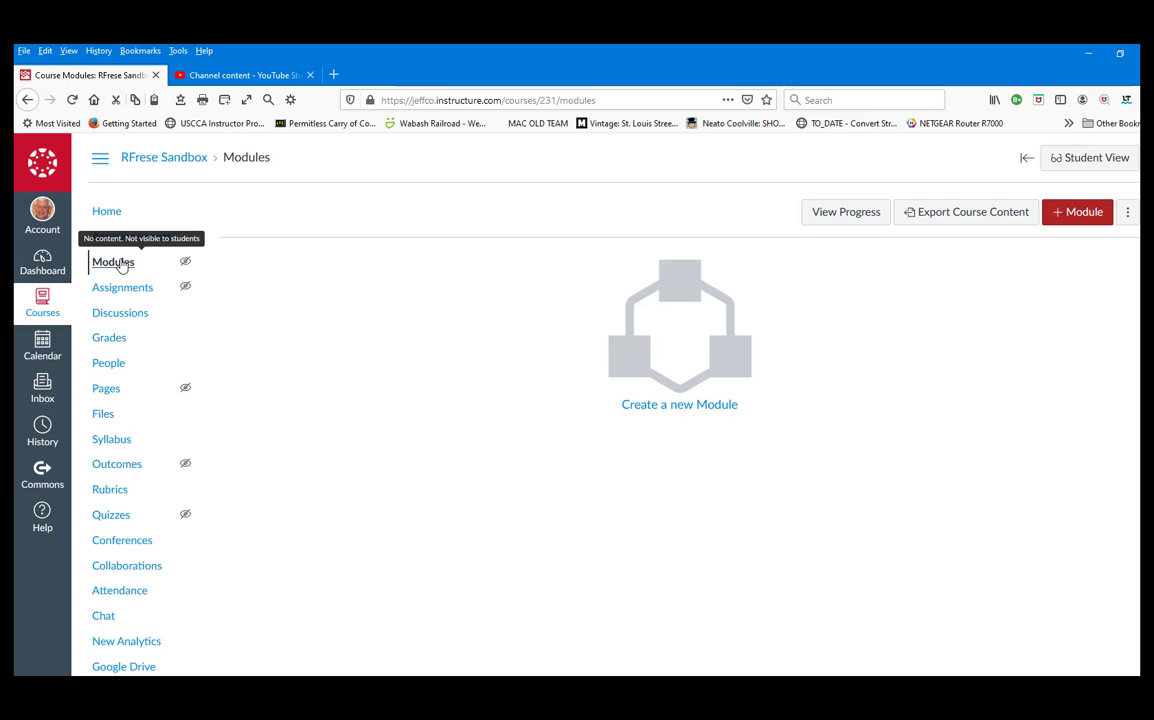
- Add a new module named "Week 1 Module" to the course
left_click(1073, 214)
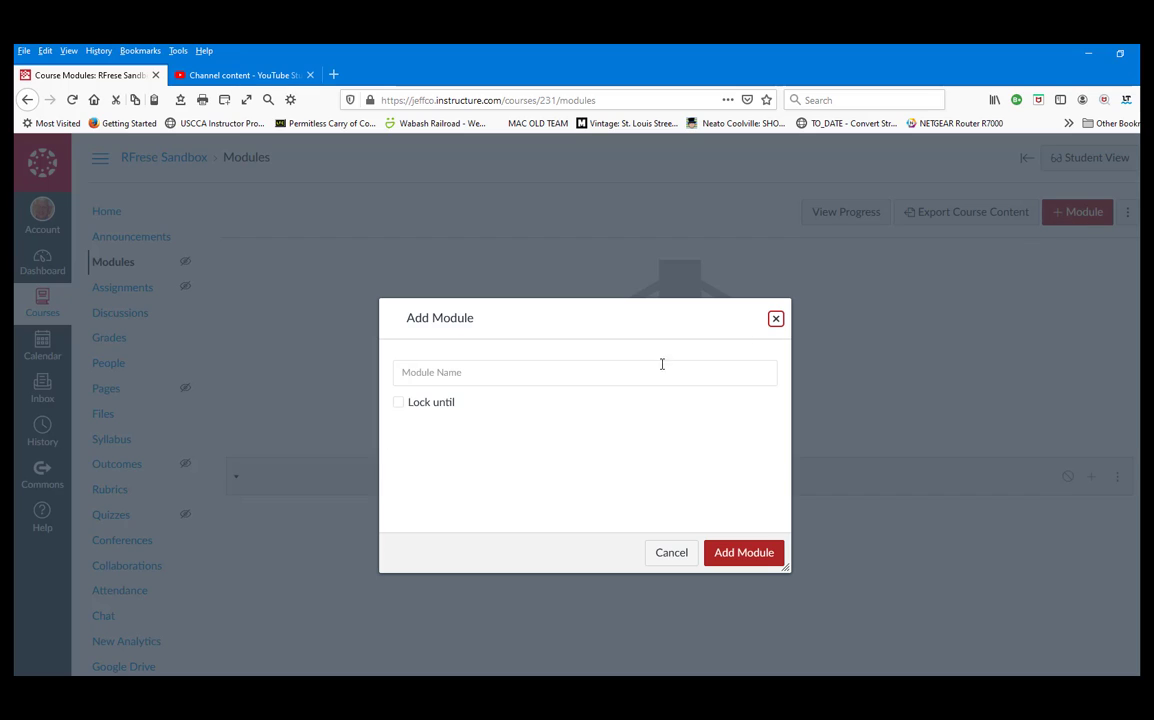
left_click(489, 374)
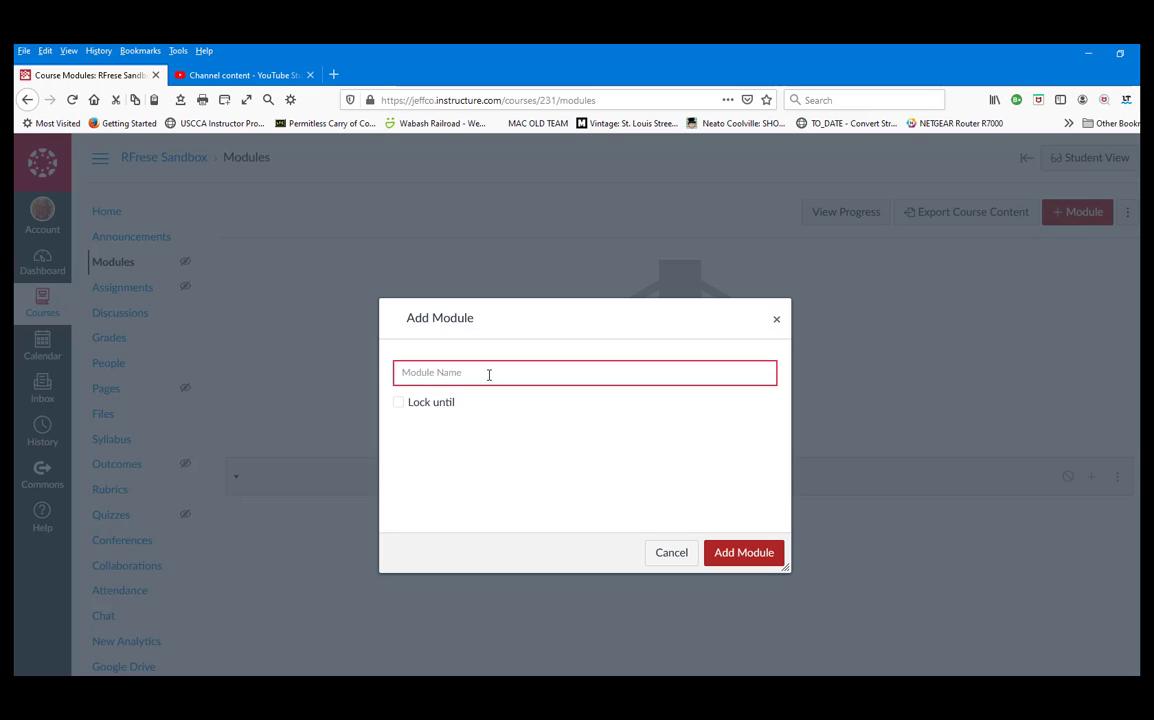
type("Week")
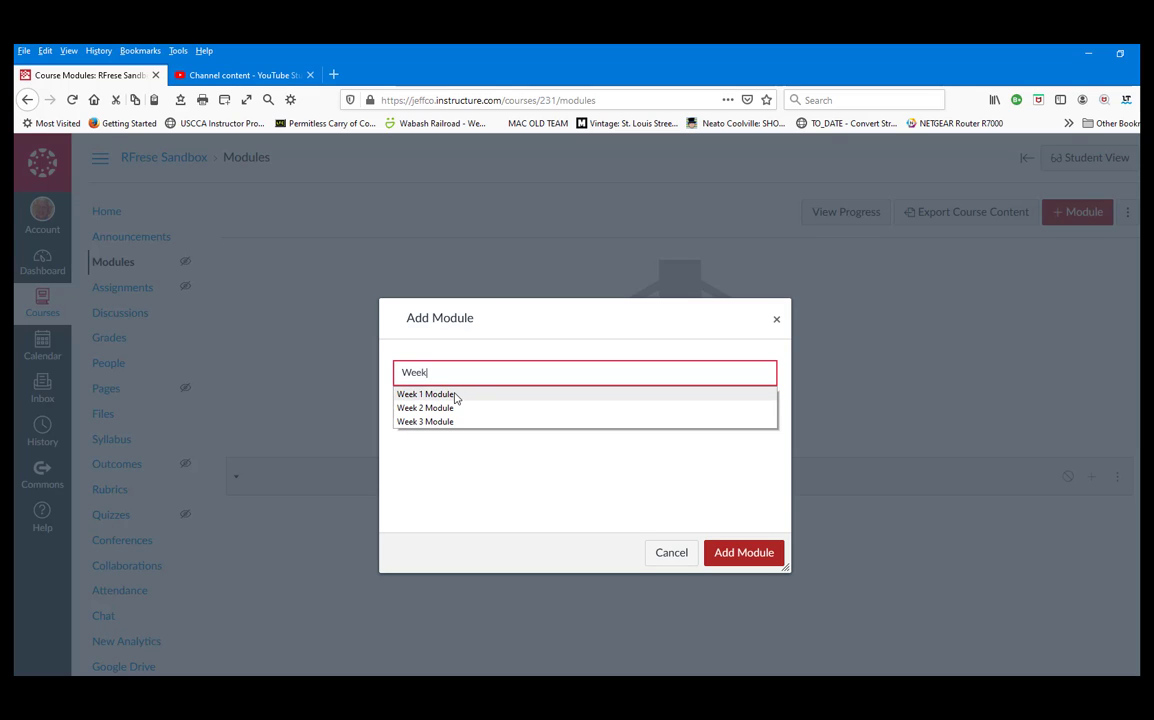
left_click(456, 396)
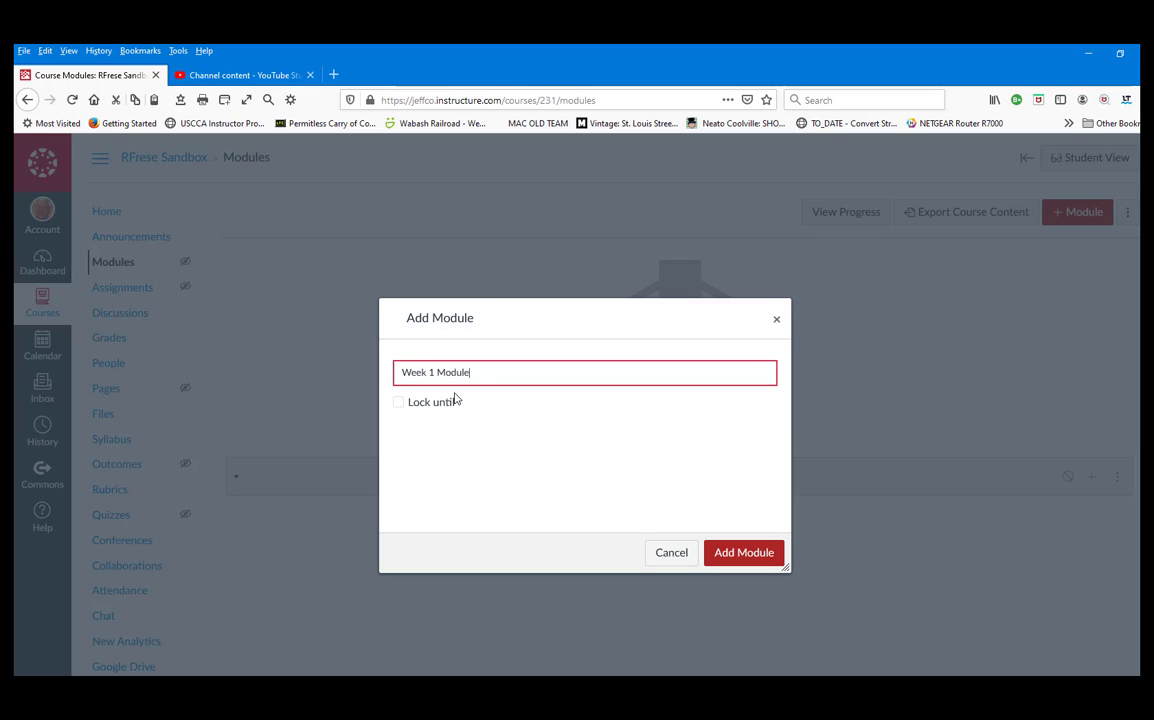
left_click(740, 553)
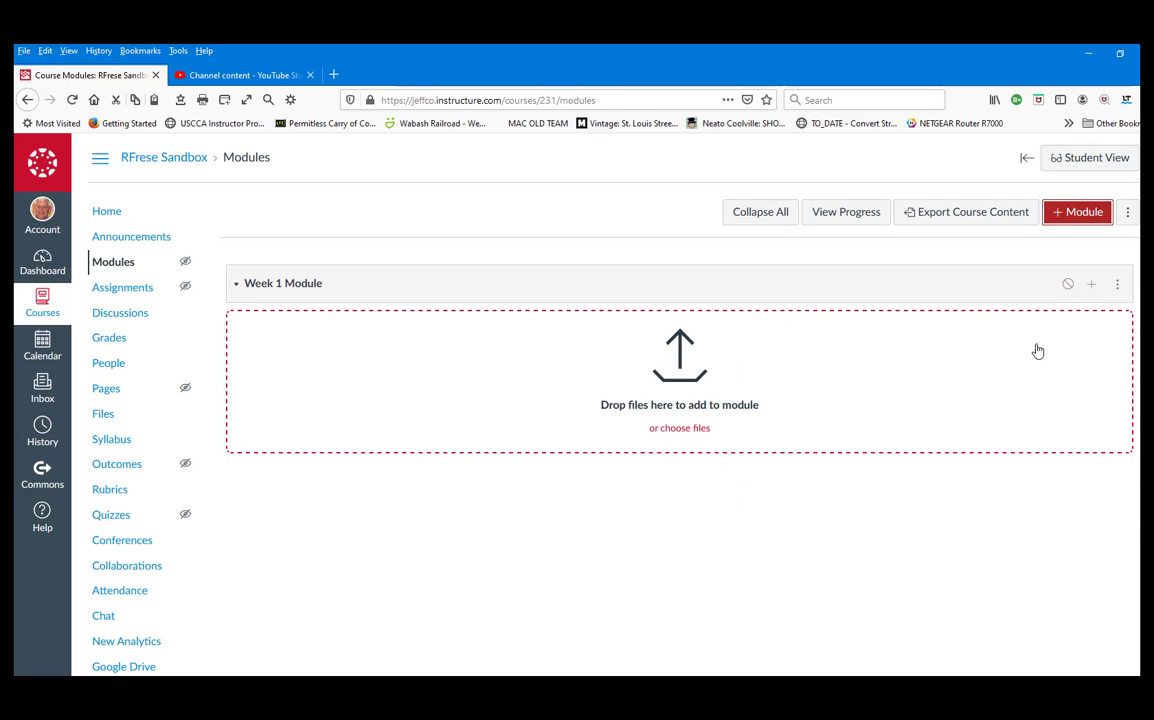
- Add a second module named "Week 2 Module" without a lock date or prerequisites
left_click(1062, 216)
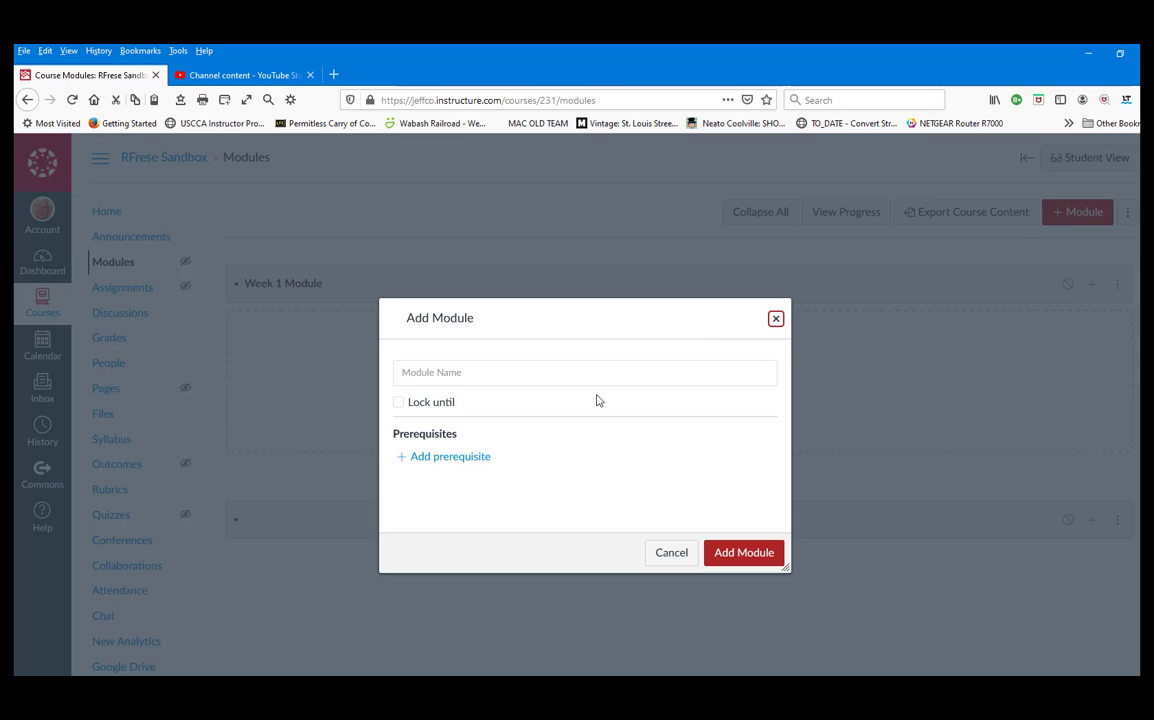
left_click(527, 375)
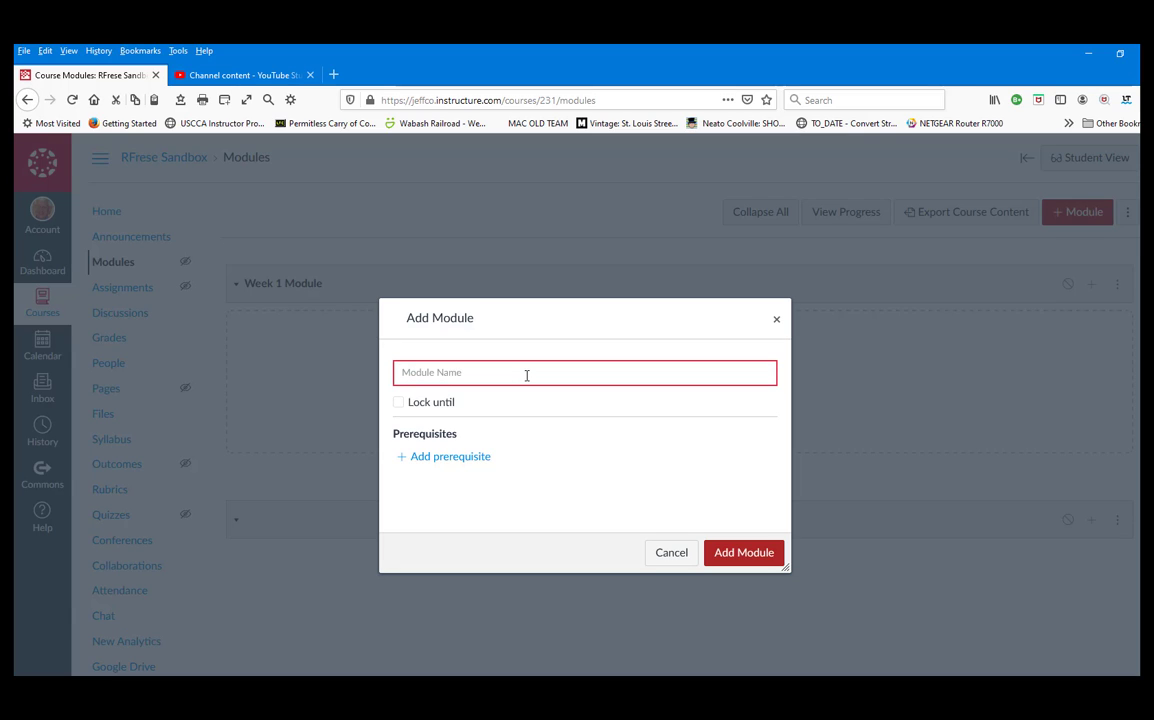
type("we")
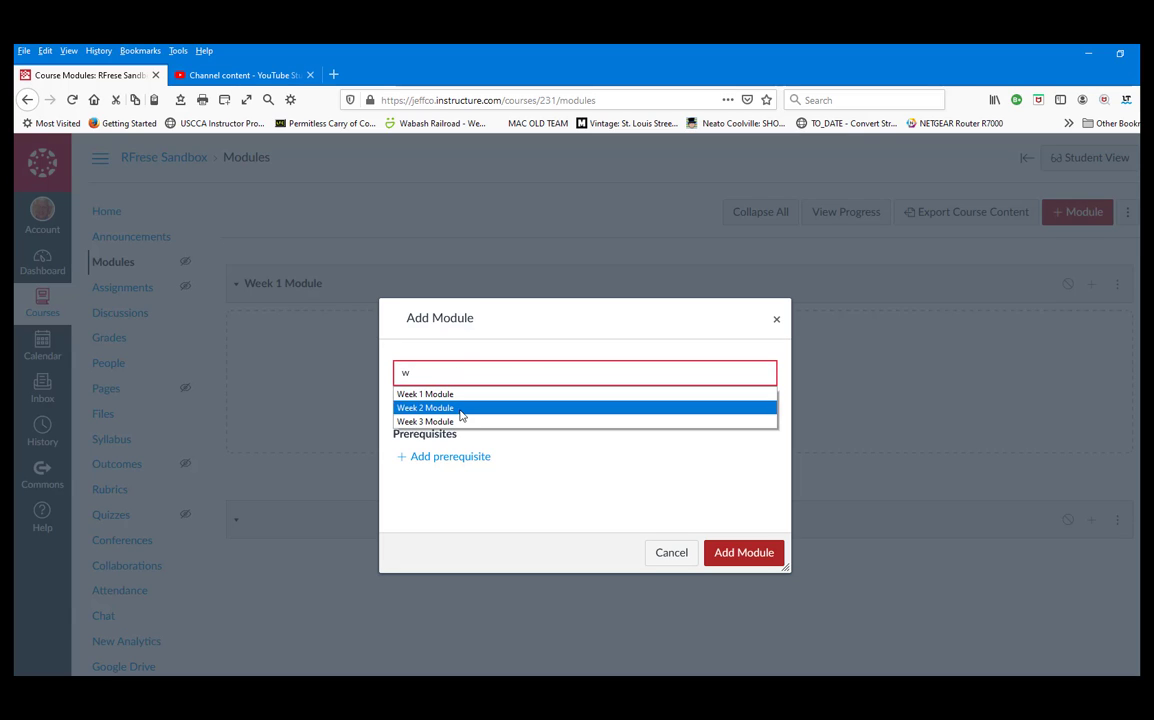
left_click(472, 406)
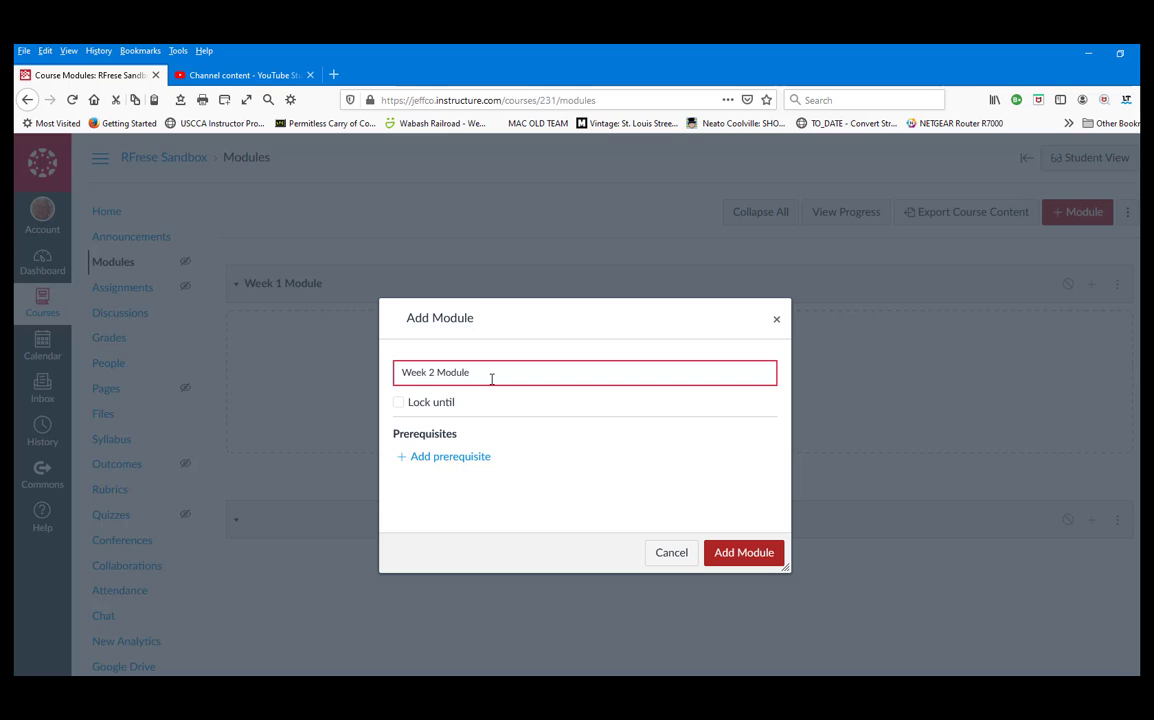
left_click(727, 556)
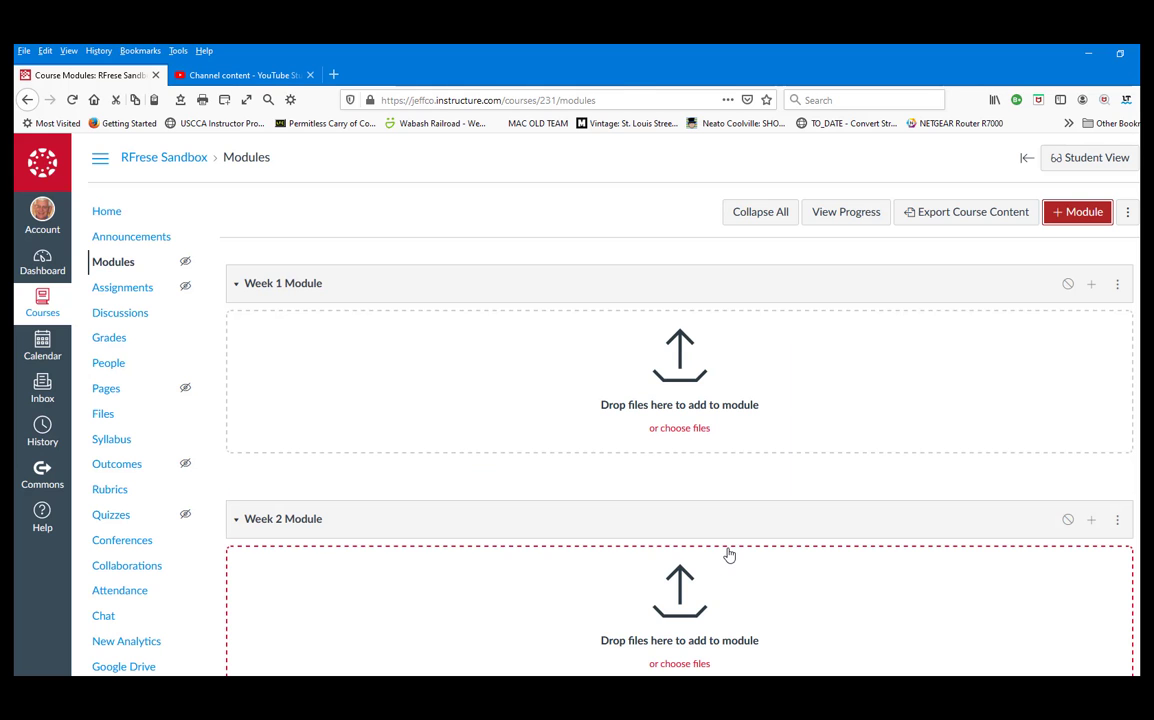
- Add a third module named "Week 3 Module" without a lock date or prerequisites
left_click(1088, 218)
left_click(457, 373)
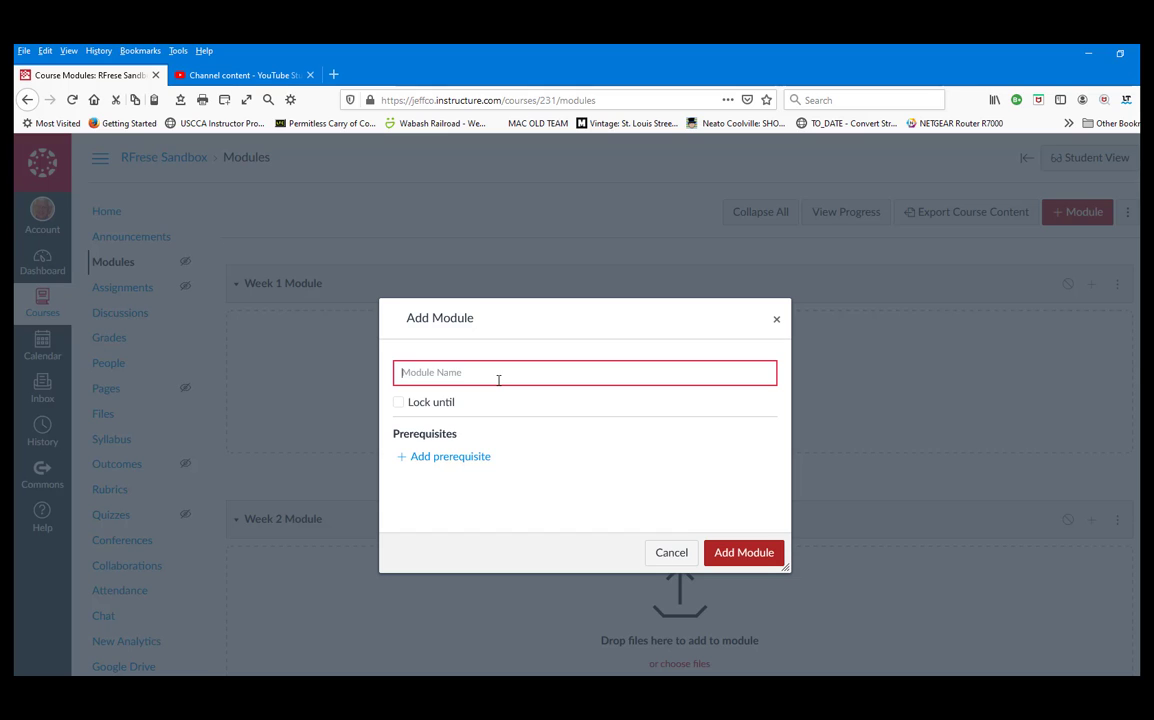
type("w")
left_click(463, 421)
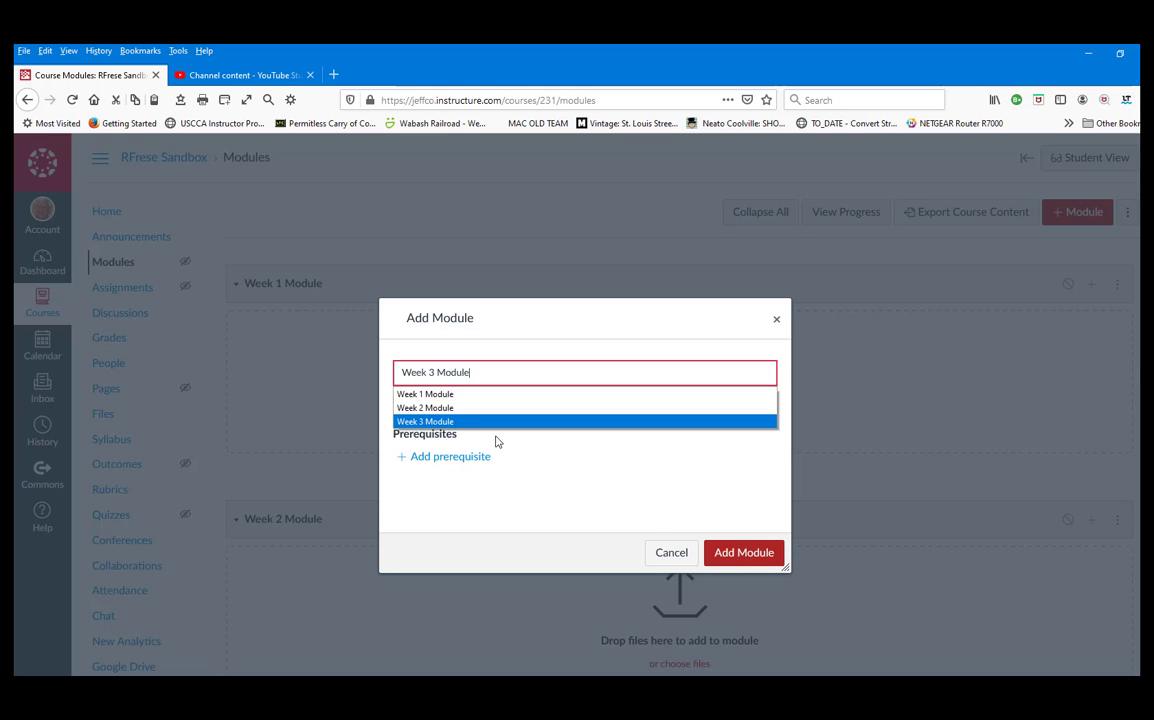
left_click(731, 552)
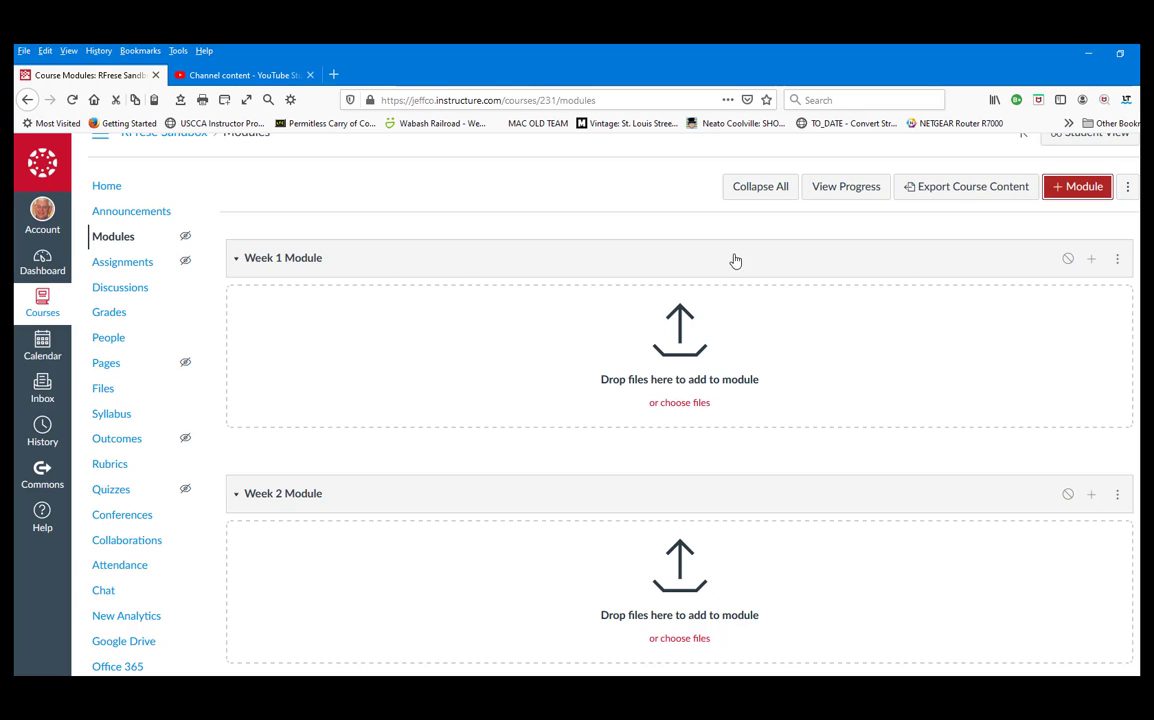
- Add a new assignment named "Week 1 Report" to the Week 1 Module, without indentation
left_click(1092, 261)
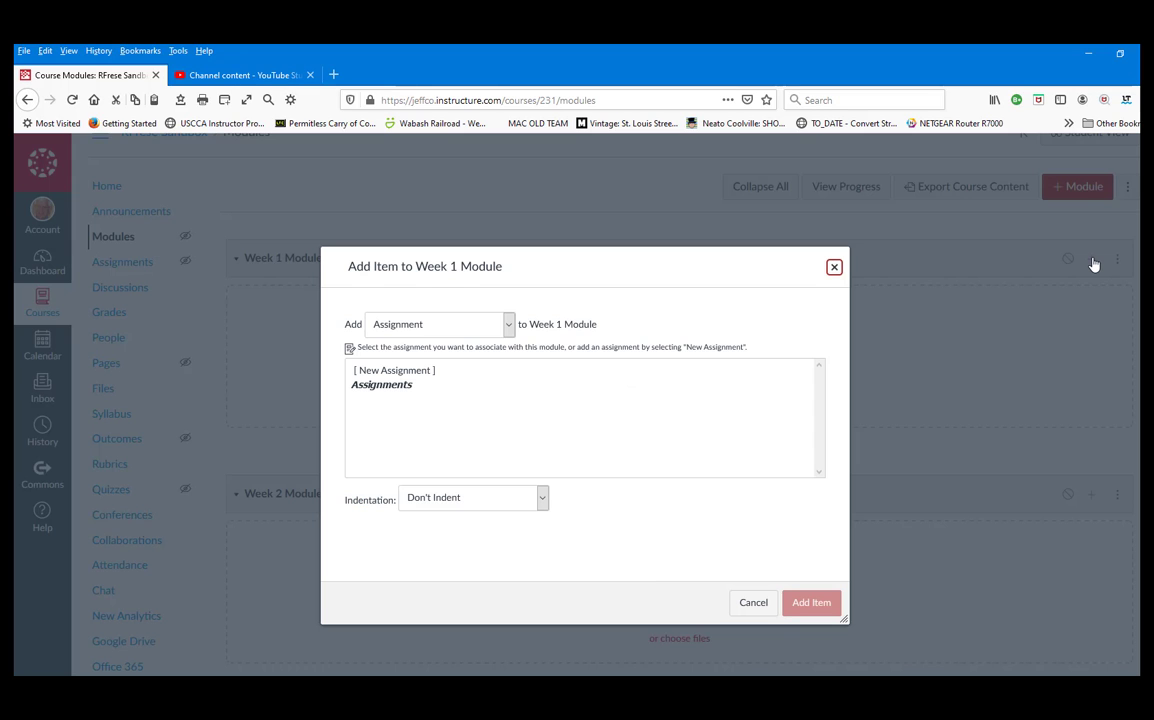
left_click(509, 325)
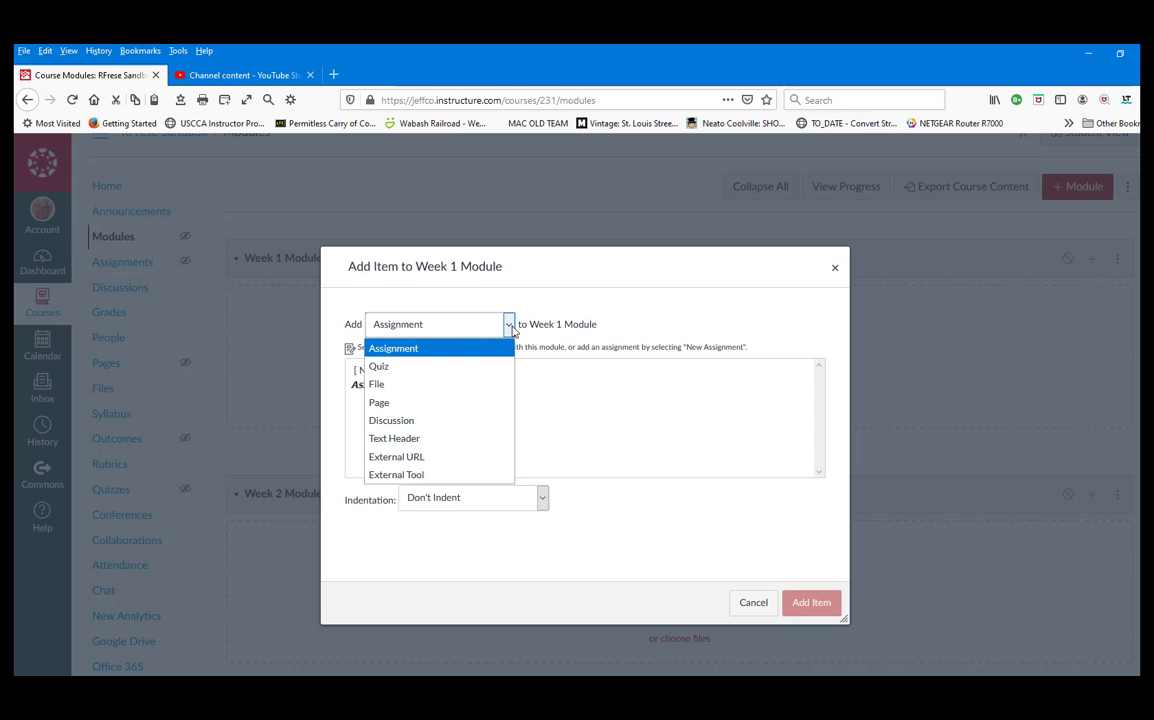
left_click(511, 329)
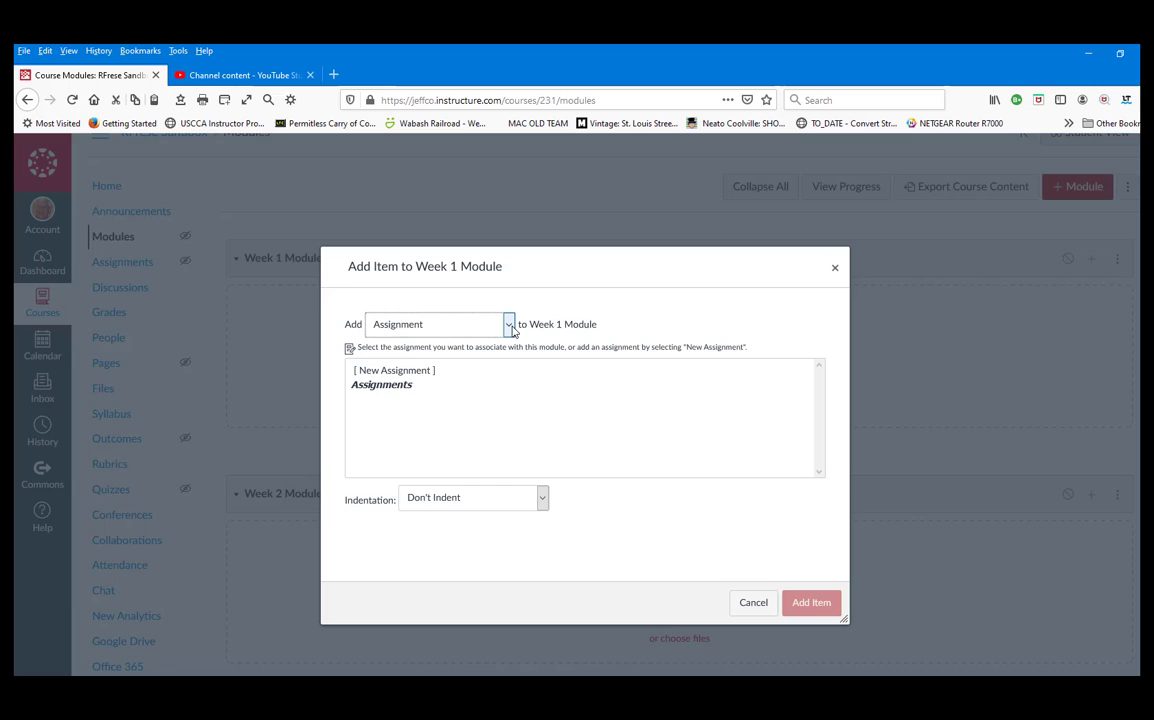
left_click(398, 371)
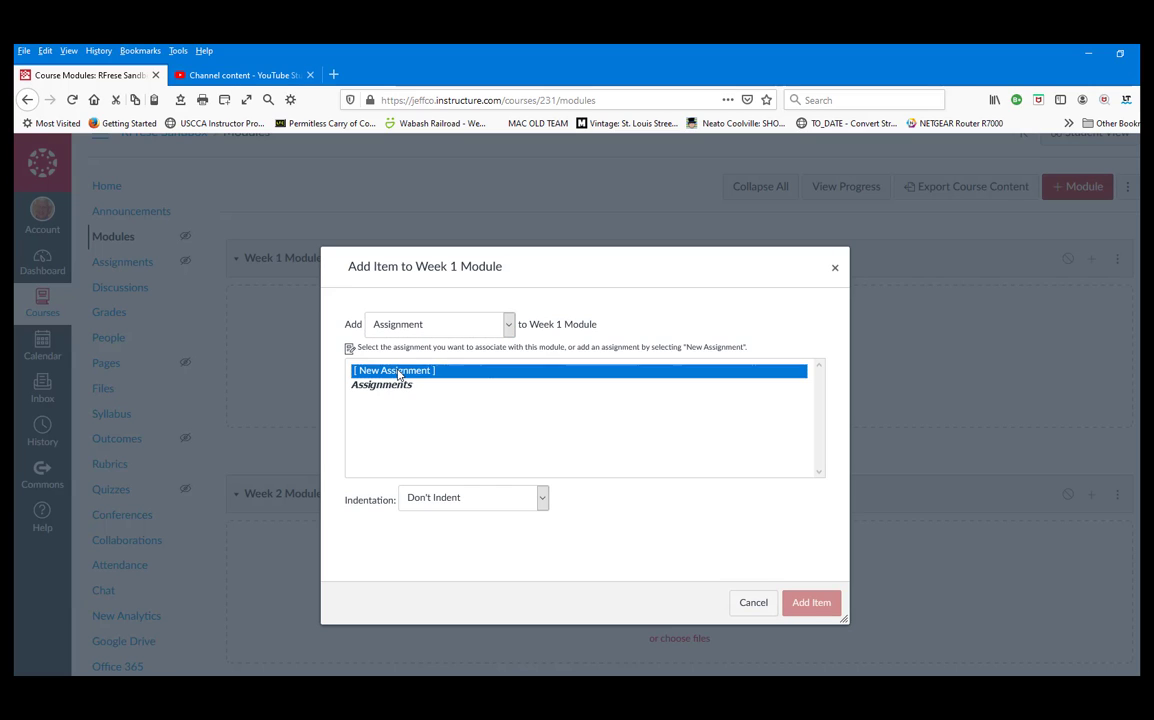
left_click(460, 503)
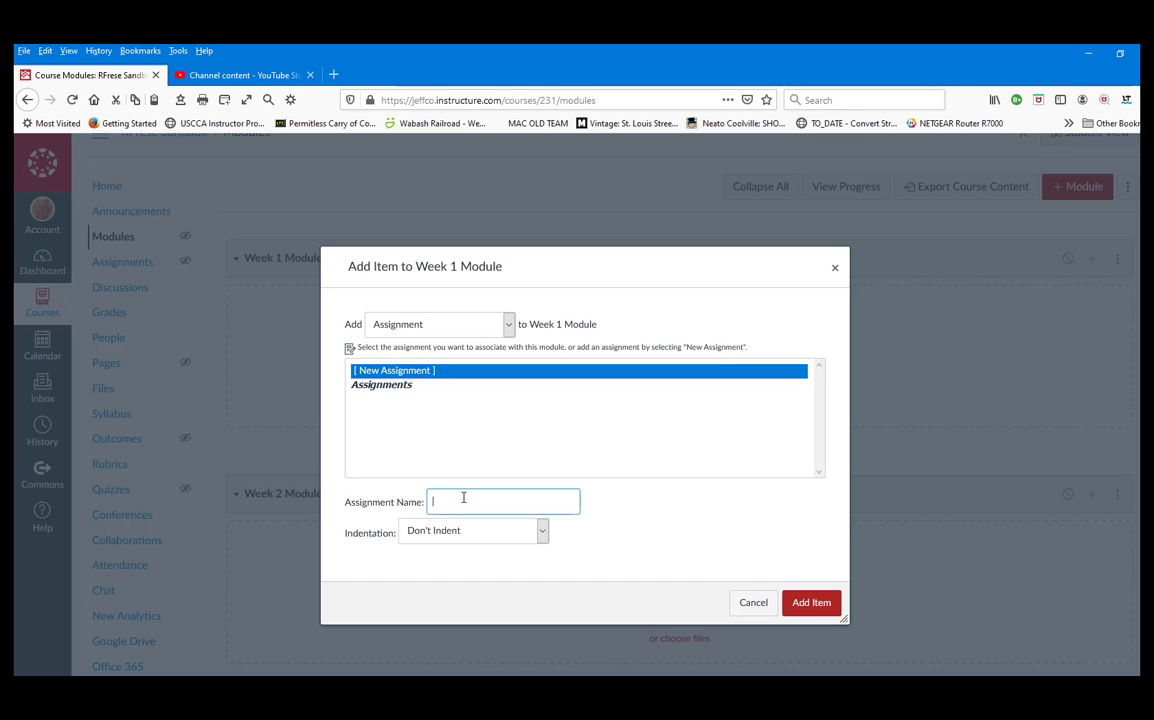
type("Week 1 Report")
left_click(820, 606)
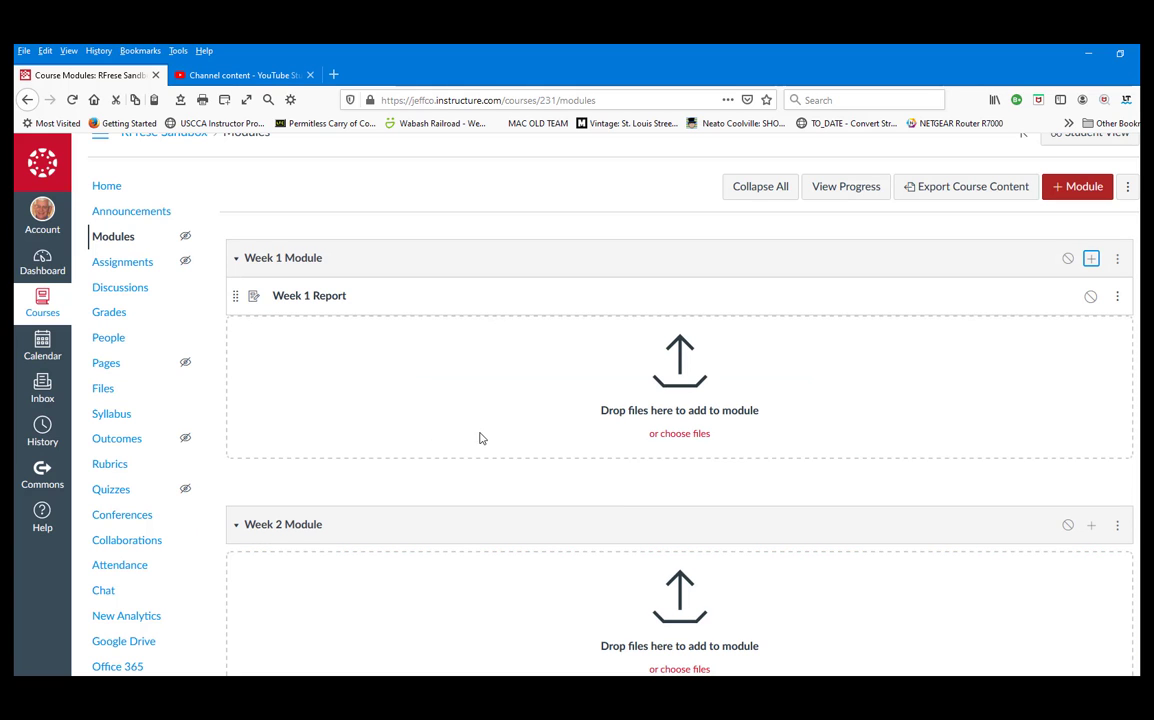
- Open the Week 1 Report assignment for editing and enter "Do a report...." as its description
left_click(316, 297)
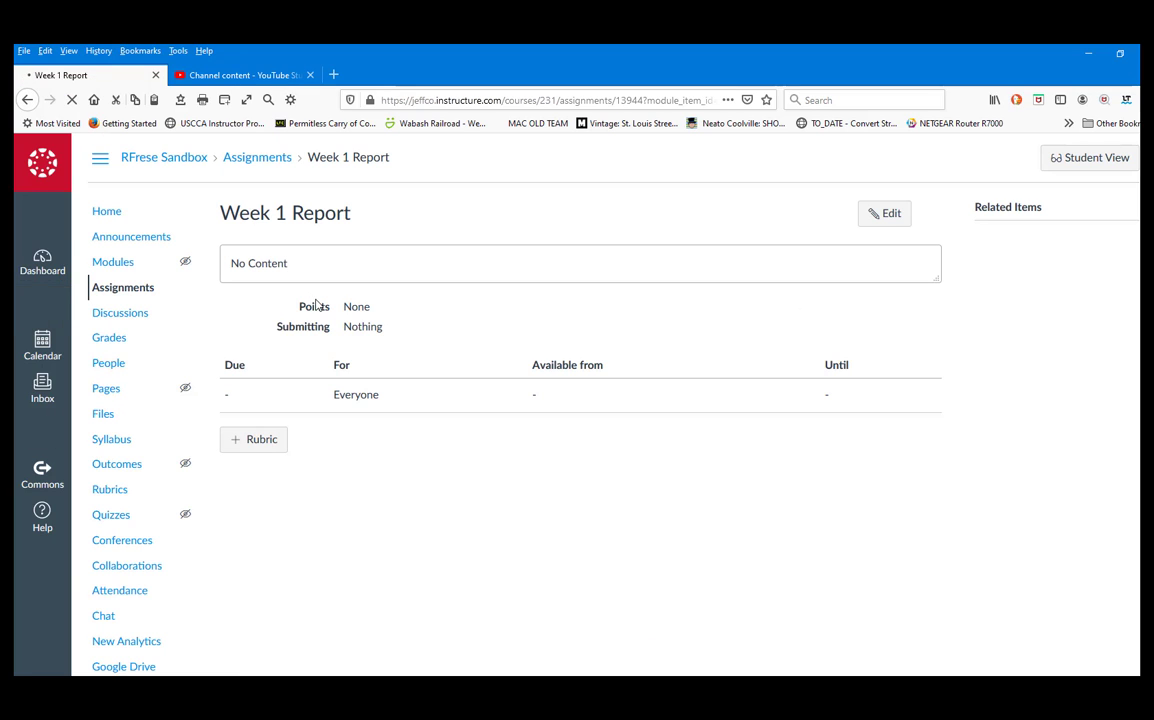
left_click(888, 214)
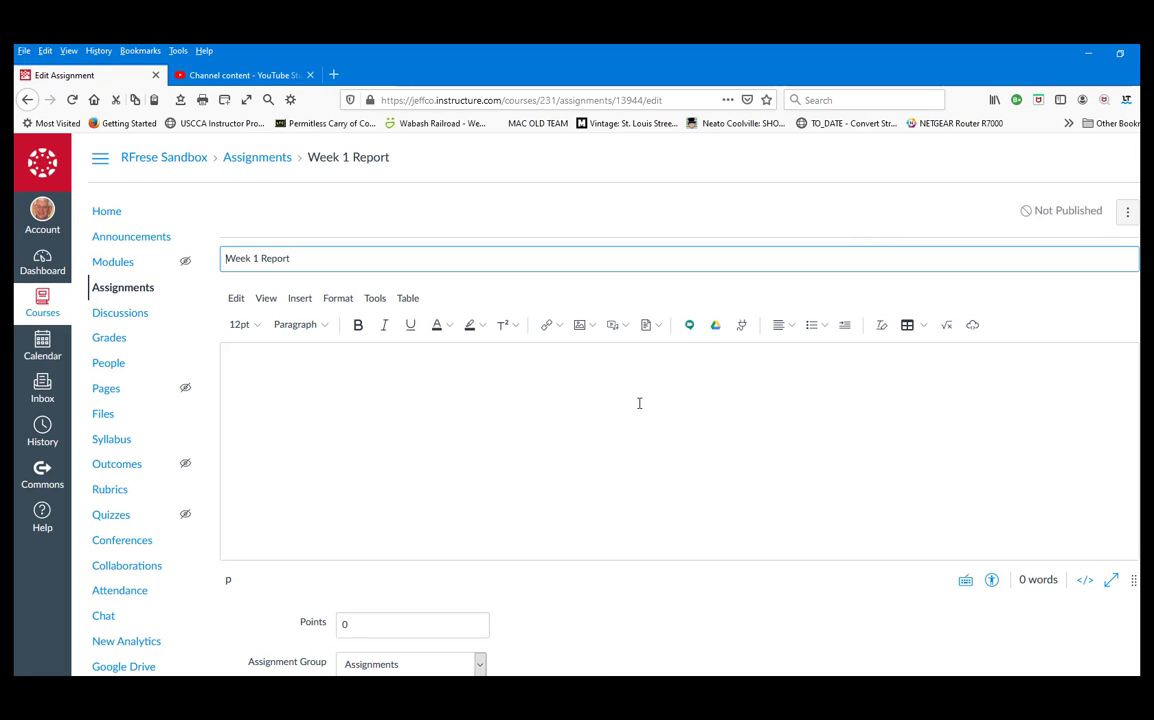
left_click(636, 404)
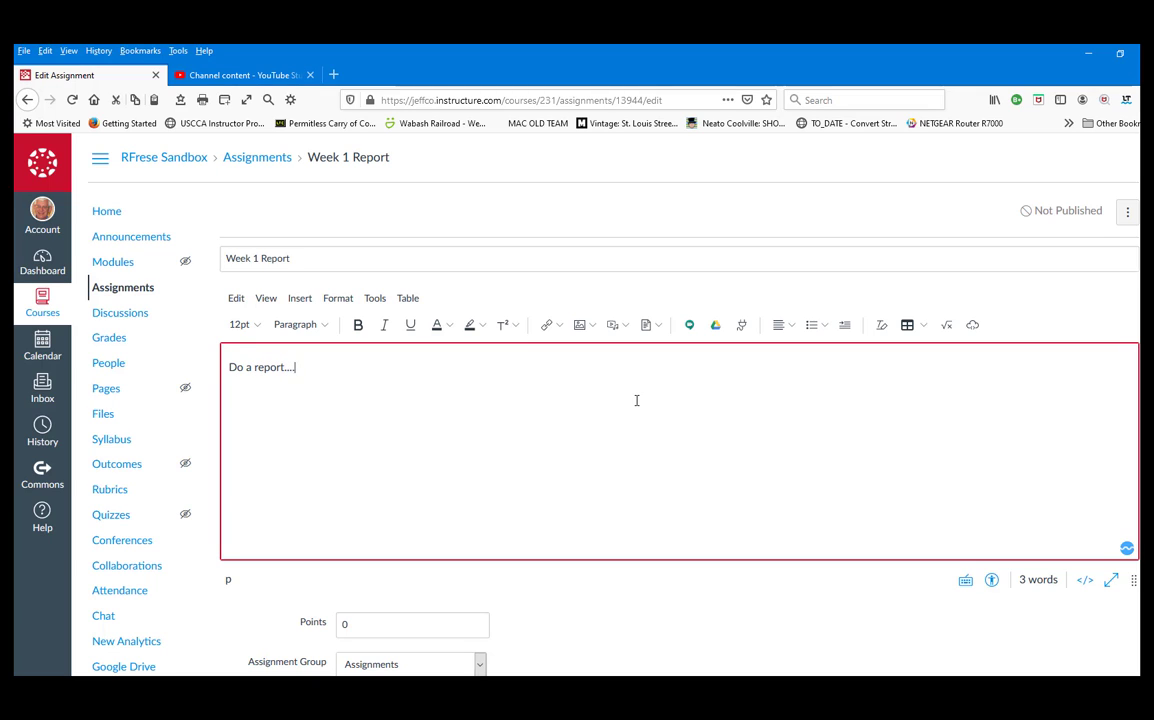
- Set the Week 1 Report assignment's points to 10
scroll(378, 480, "down", 3)
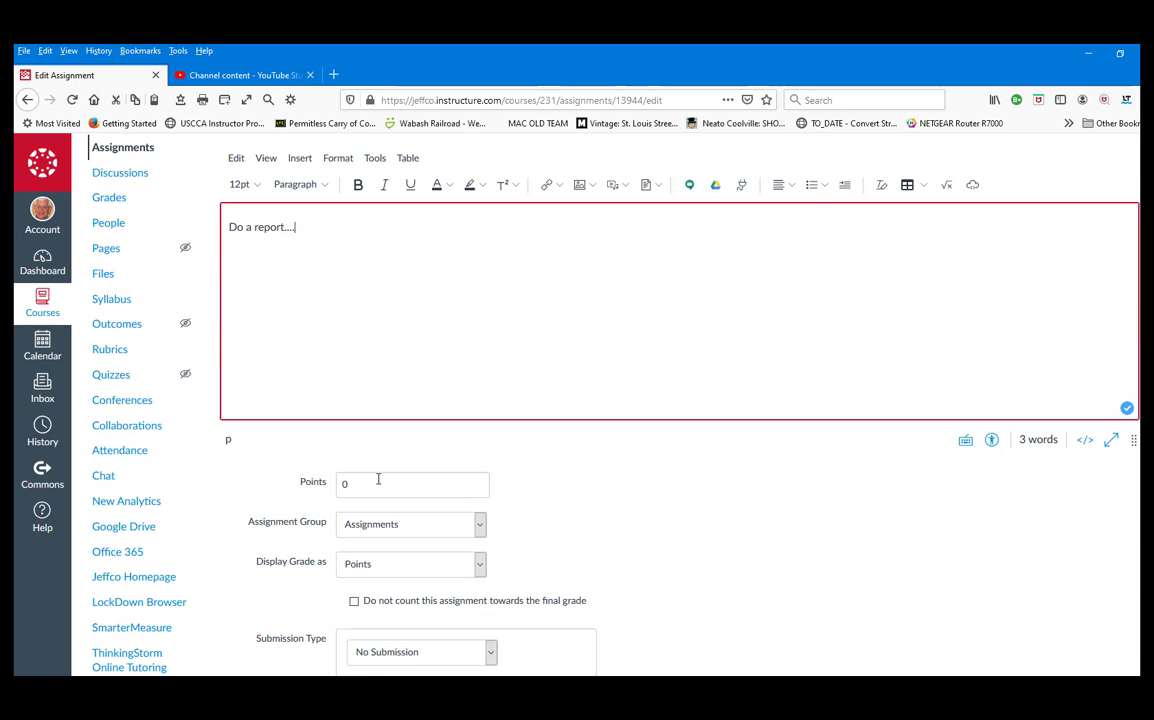
scroll(378, 480, "down", 1)
left_click(314, 416)
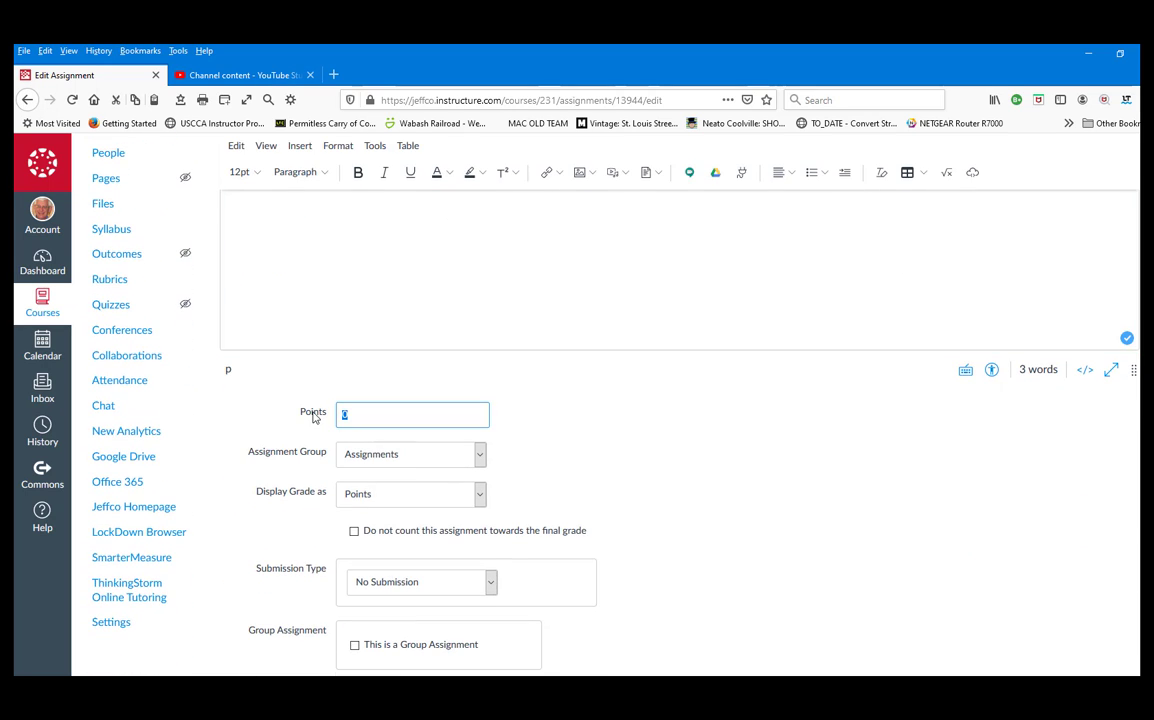
type("10")
- Set the Week 1 Report assignment's submission type to Online
scroll(440, 466, "down", 3)
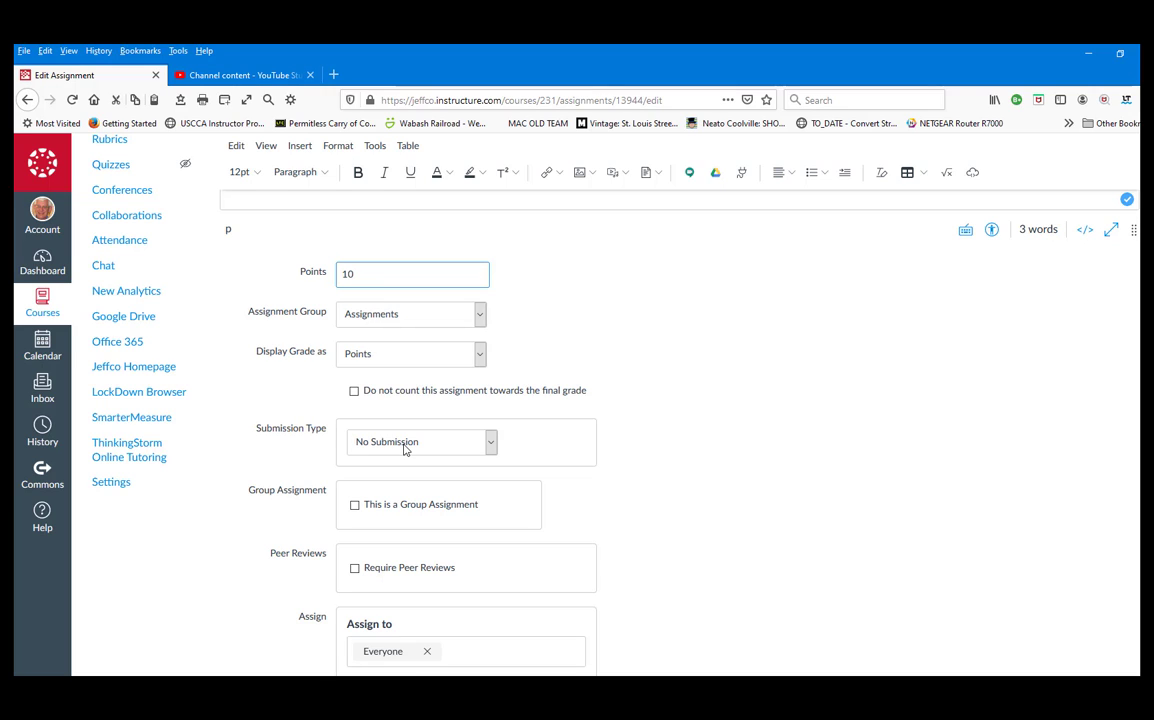
left_click(490, 444)
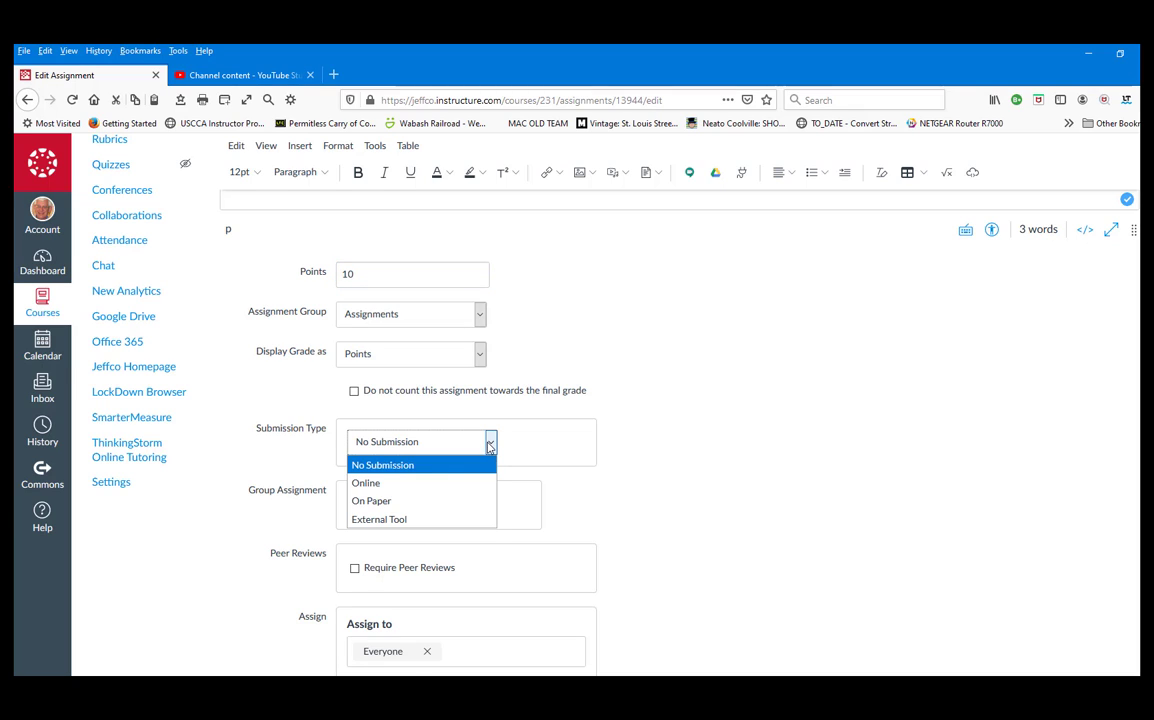
left_click(398, 485)
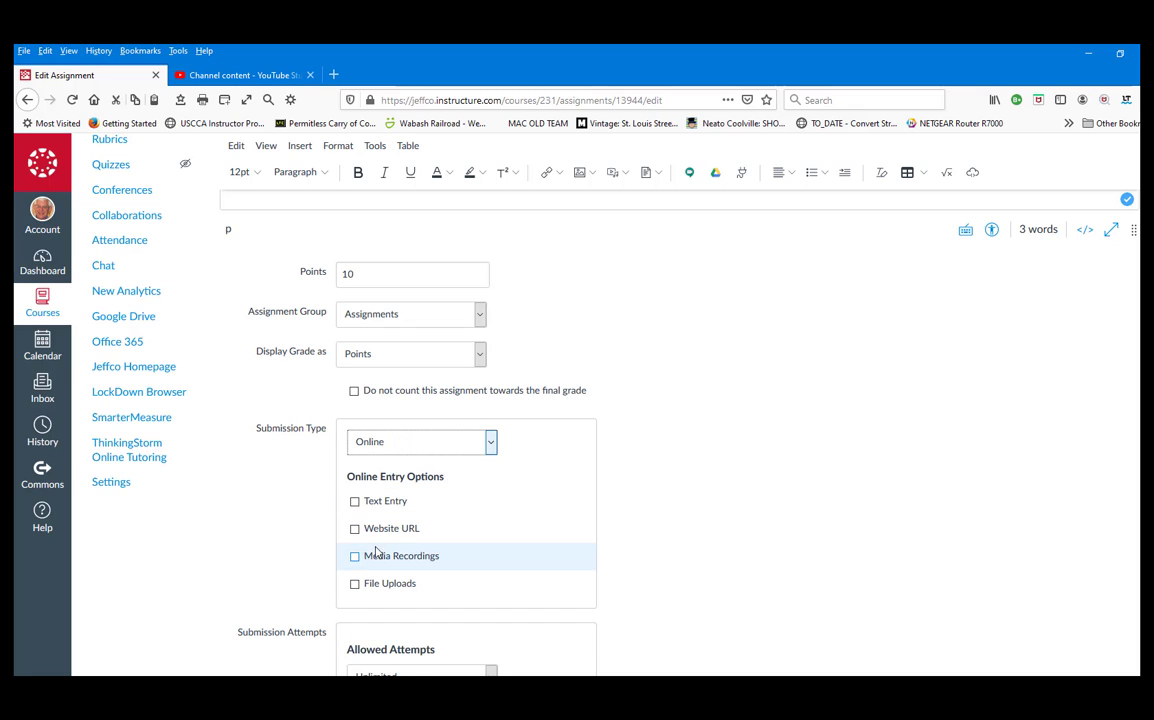
- Accept only file uploads for the Week 1 Report's online submission and limit the allowed attempts to 3
left_click(355, 584)
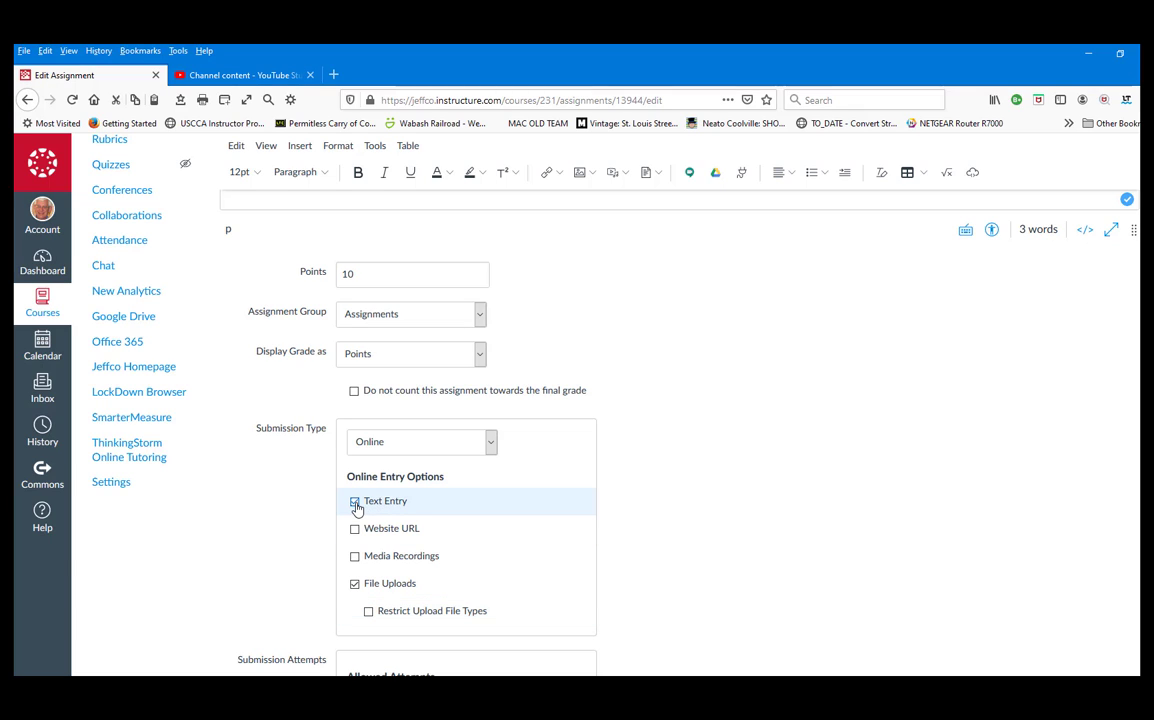
left_click(355, 503)
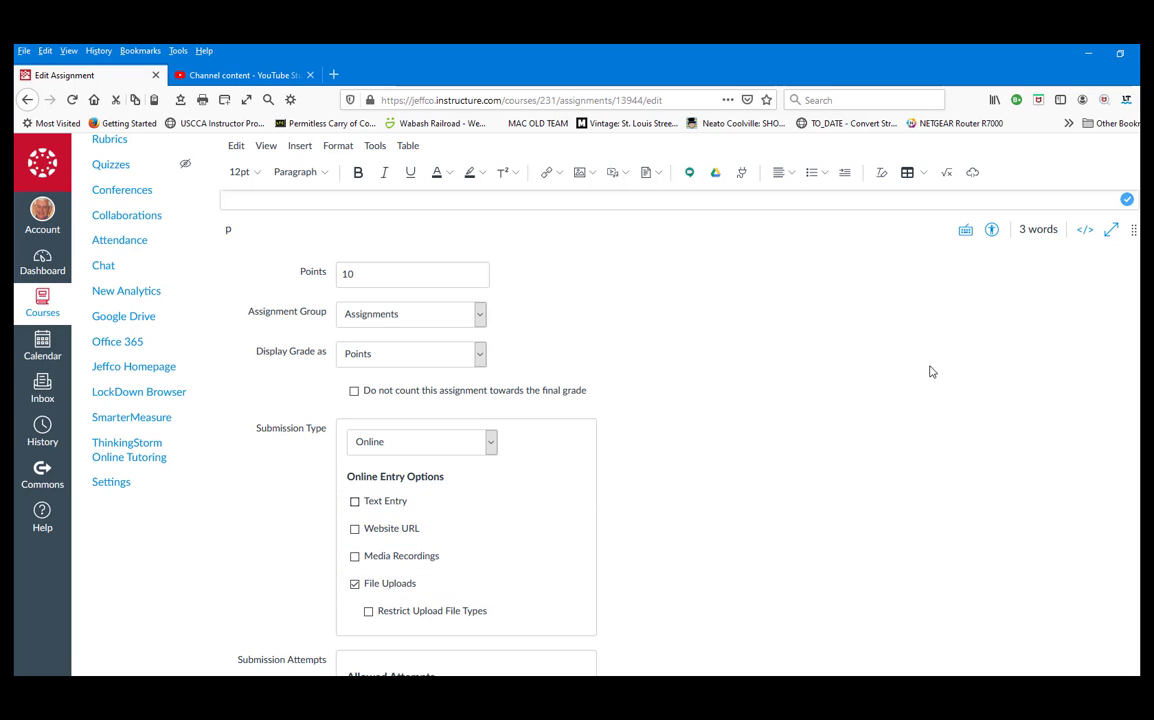
scroll(931, 370, "down", 3)
scroll(931, 371, "down", 1)
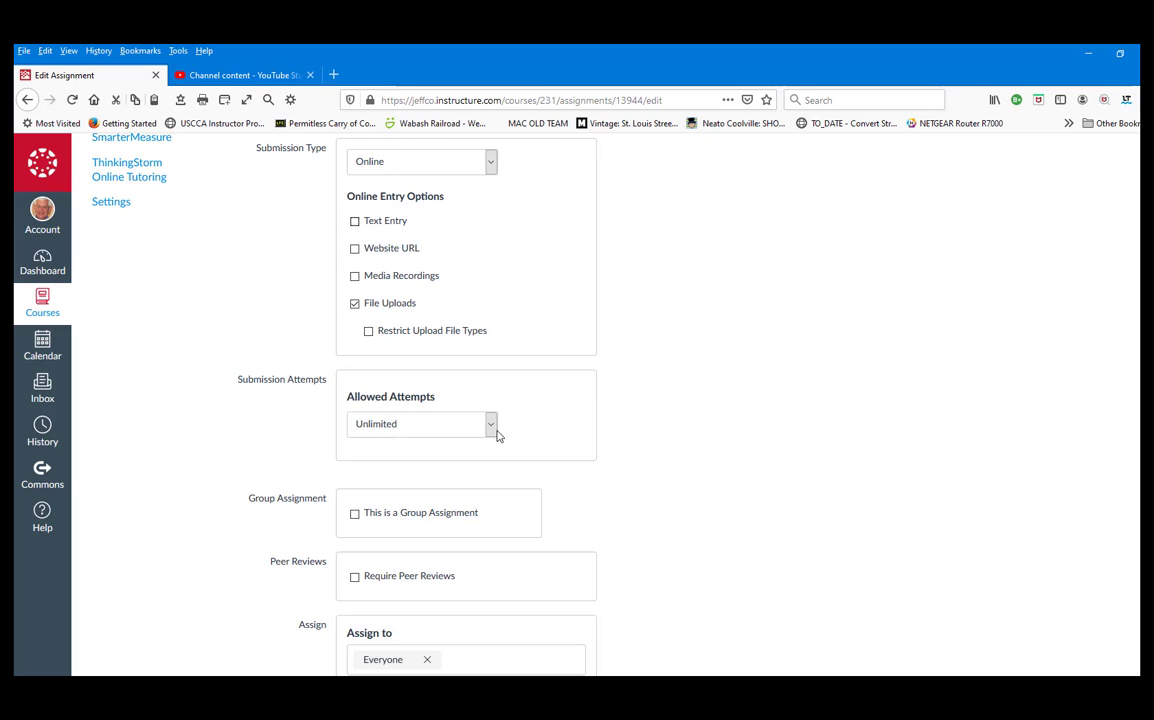
left_click(488, 427)
left_click(388, 466)
left_click(475, 480)
left_click(475, 480)
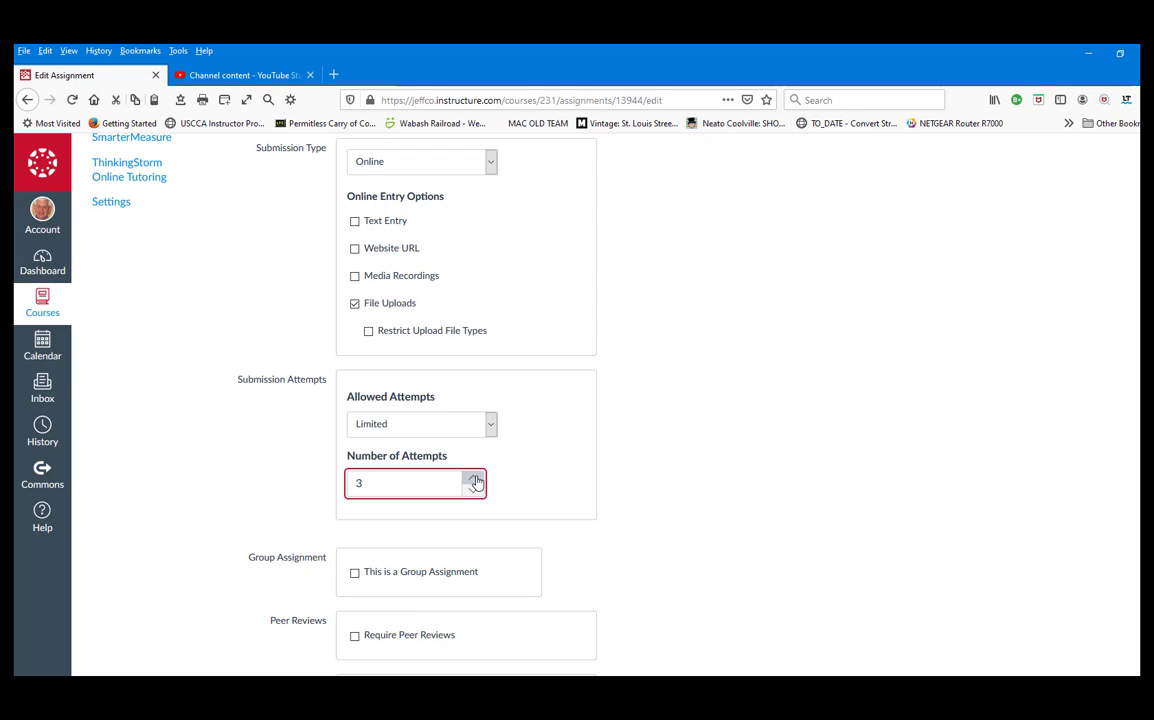
- Set the Week 1 Report's due date to Mar 14 11:59pm and its availability end to Mar 21 11:59pm
scroll(503, 430, "down", 3)
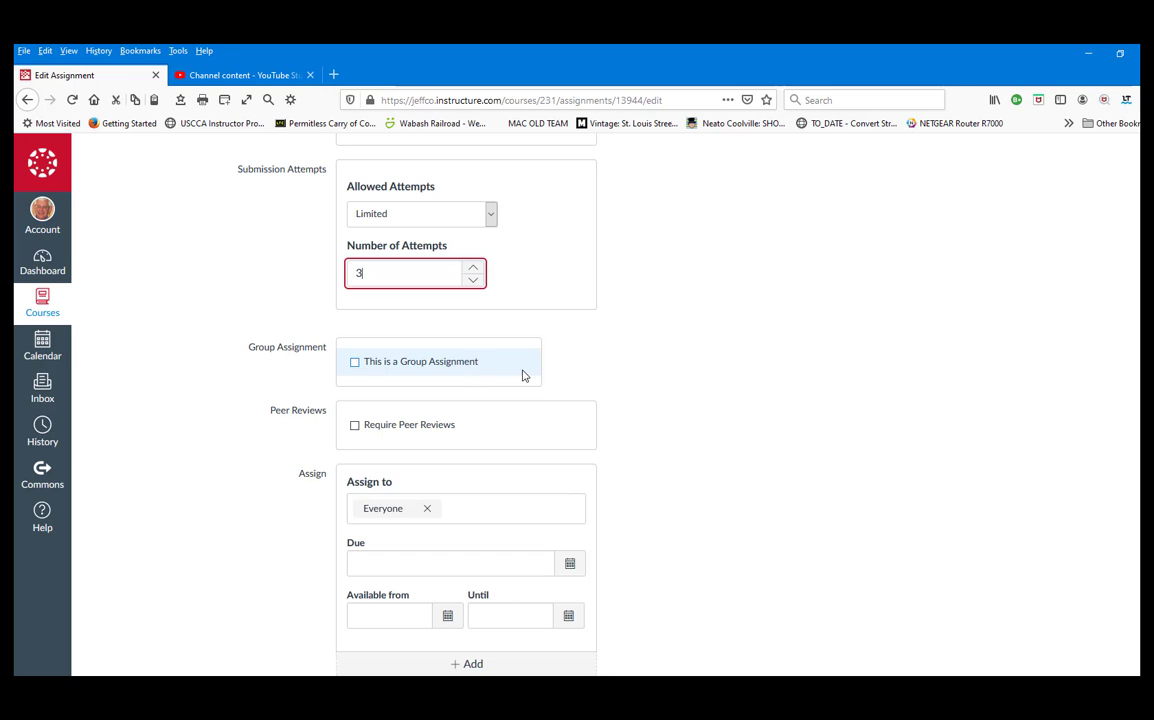
left_click(569, 565)
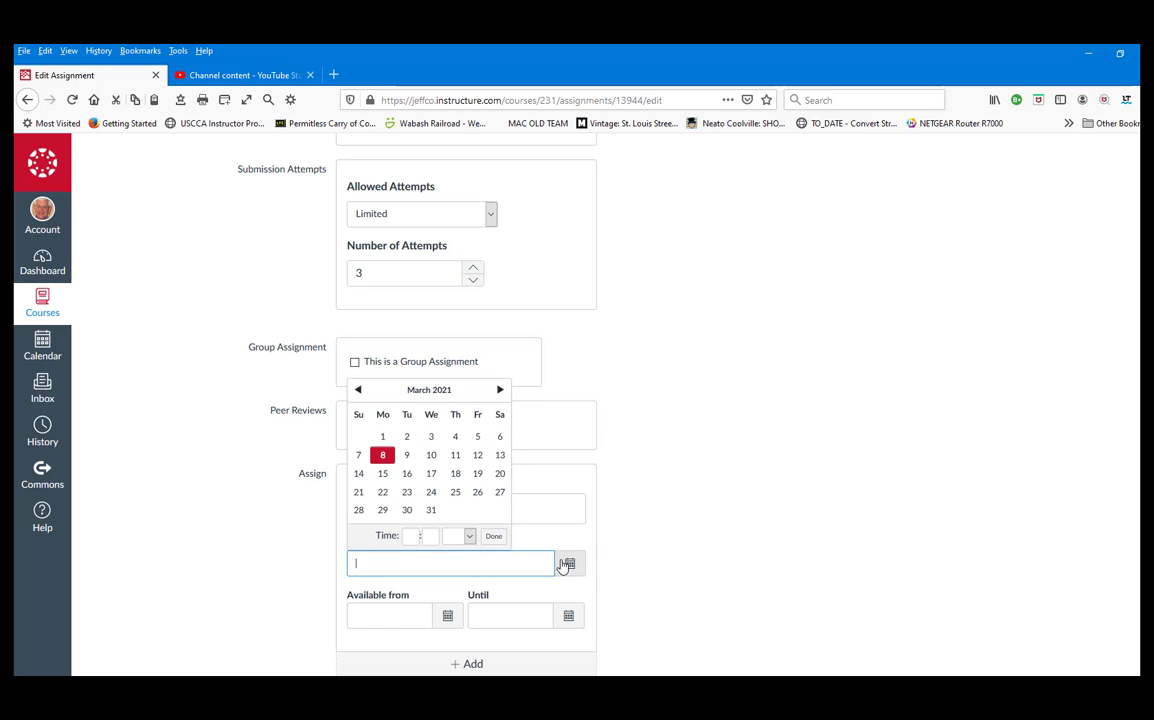
left_click(358, 475)
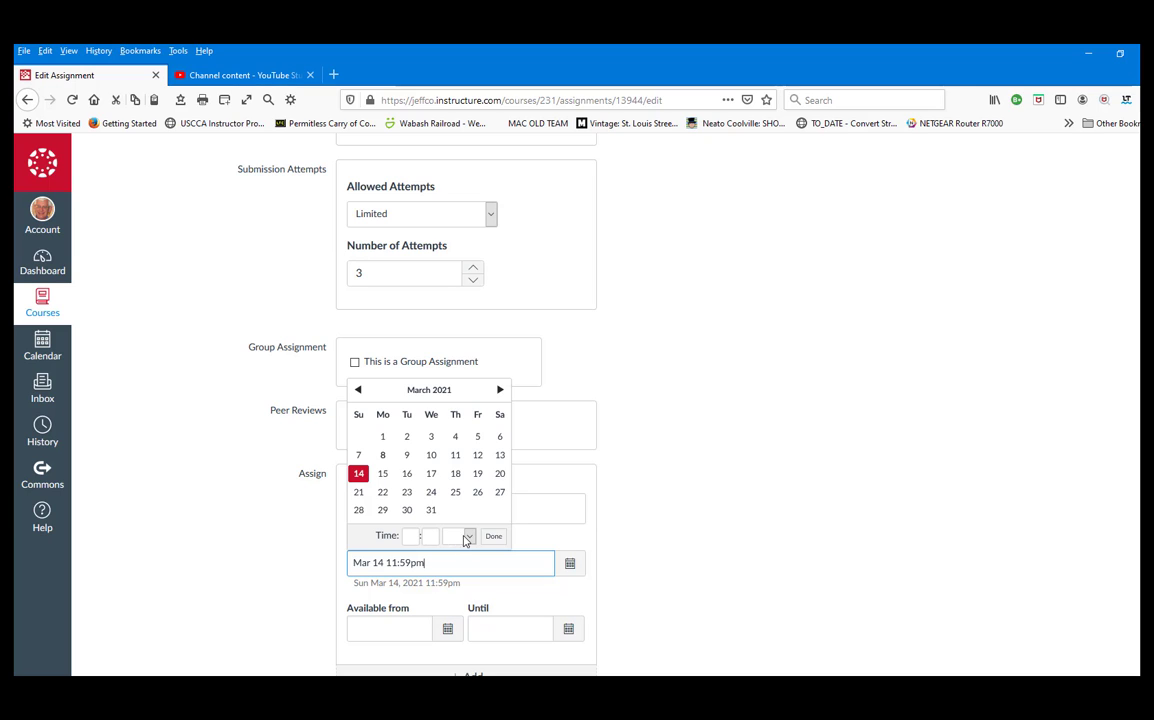
left_click(493, 538)
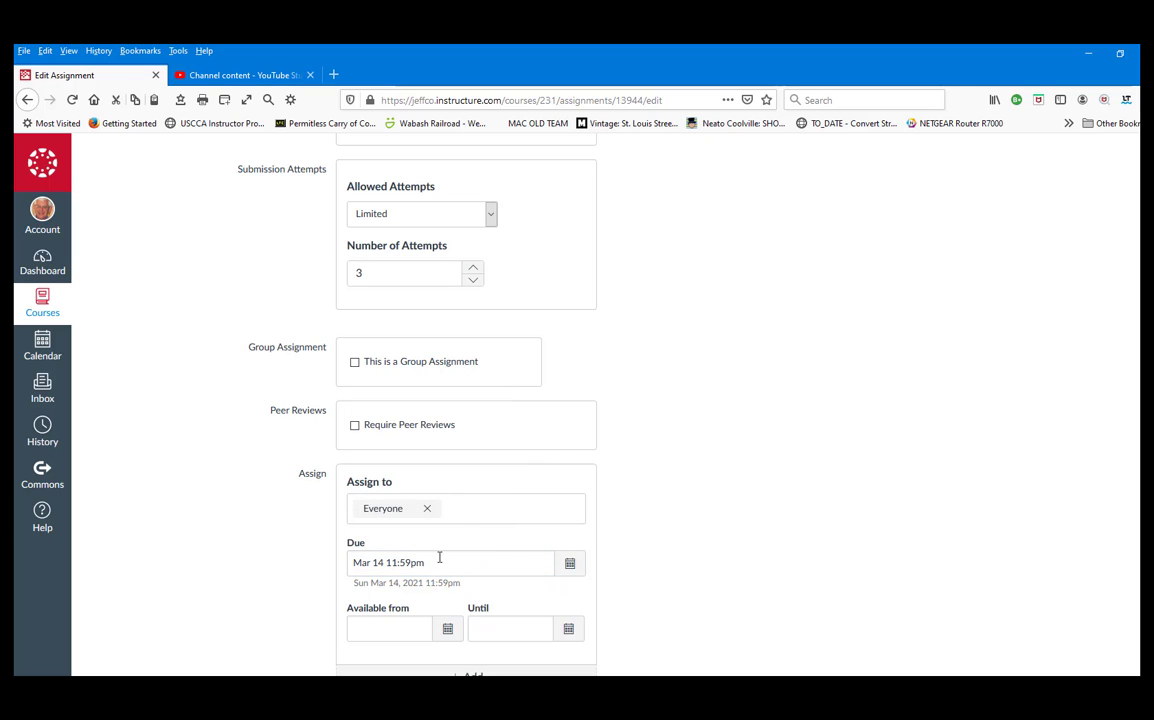
left_click(566, 630)
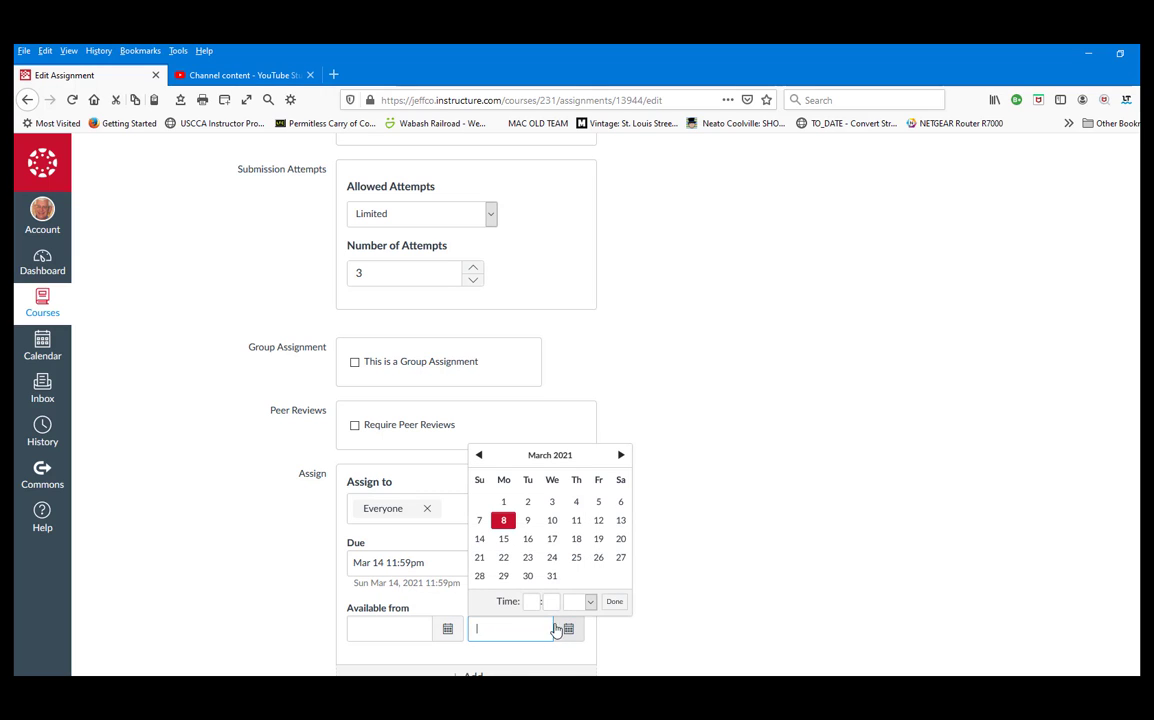
left_click(480, 557)
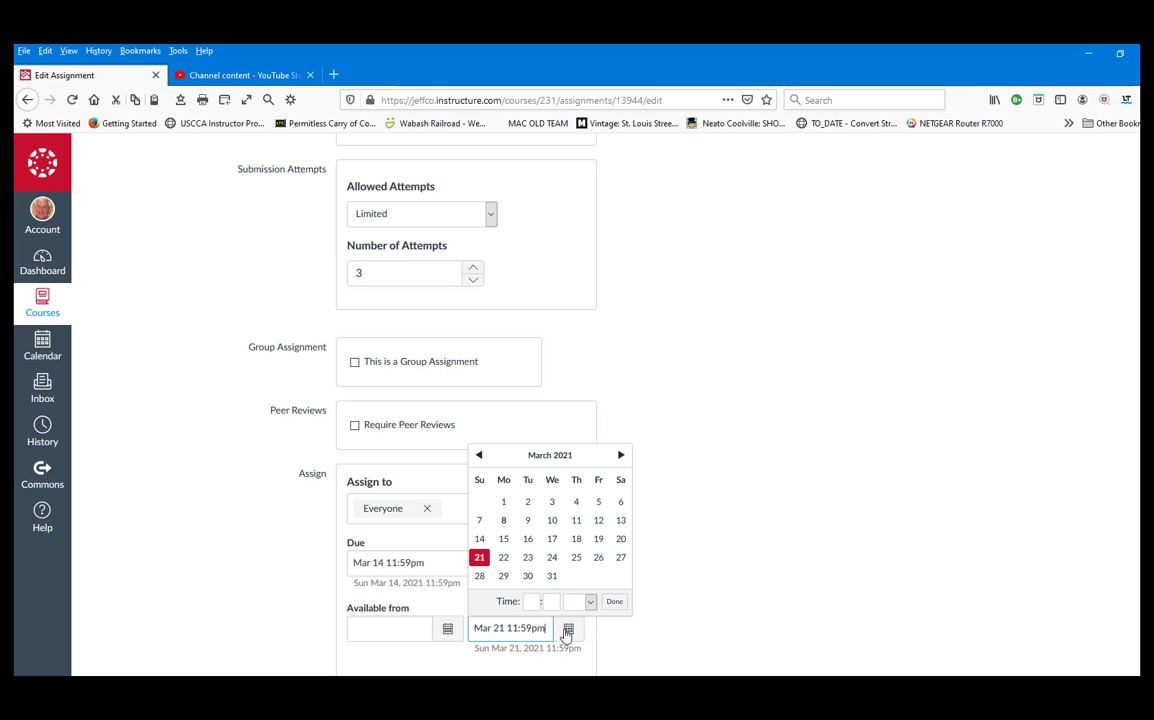
left_click(614, 603)
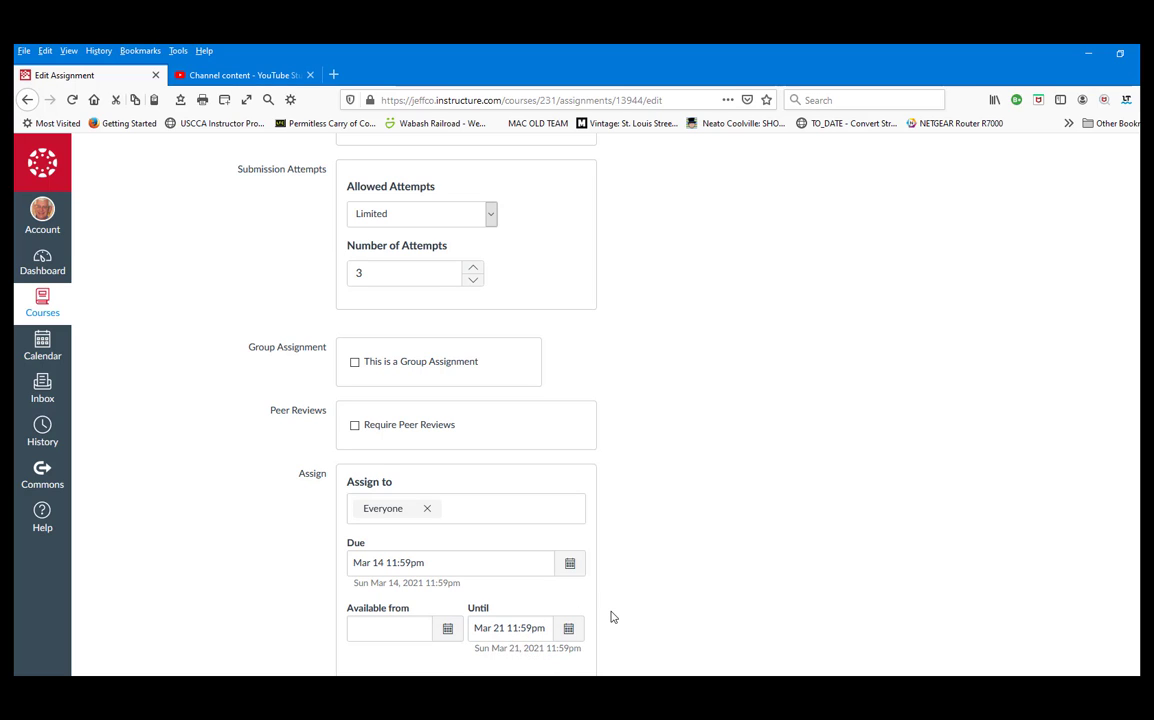
- Save and publish the Week 1 Report assignment
scroll(971, 518, "up", 6)
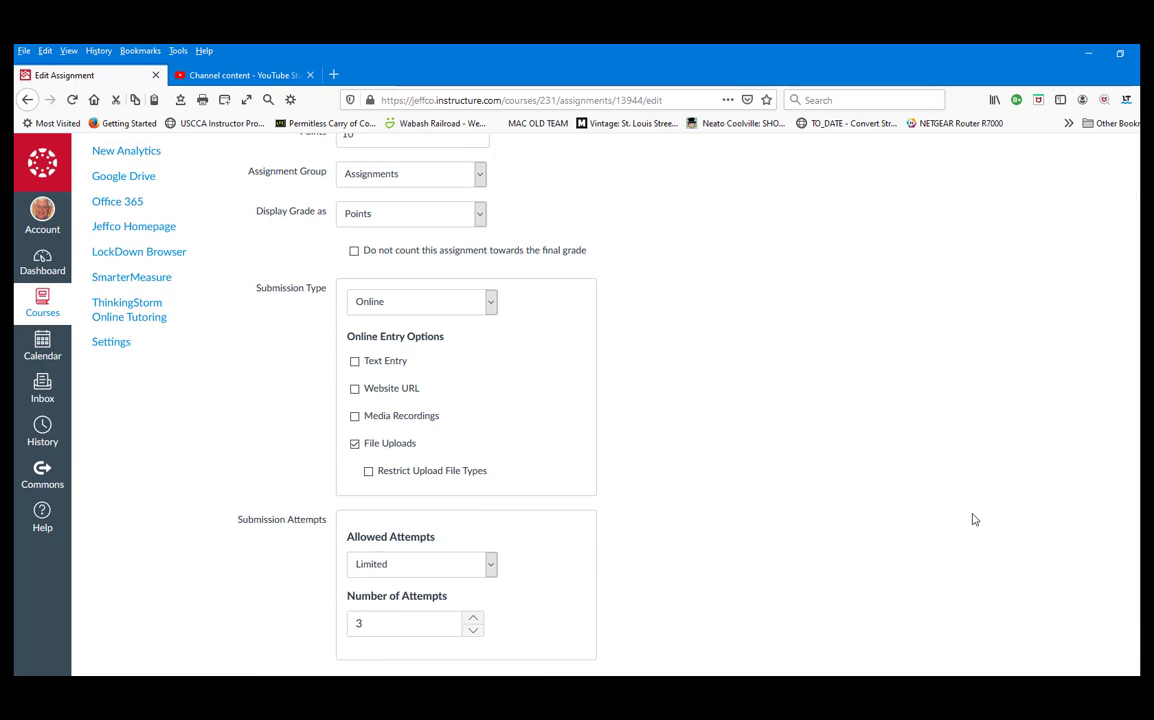
scroll(971, 518, "up", 8)
scroll(975, 448, "down", 14)
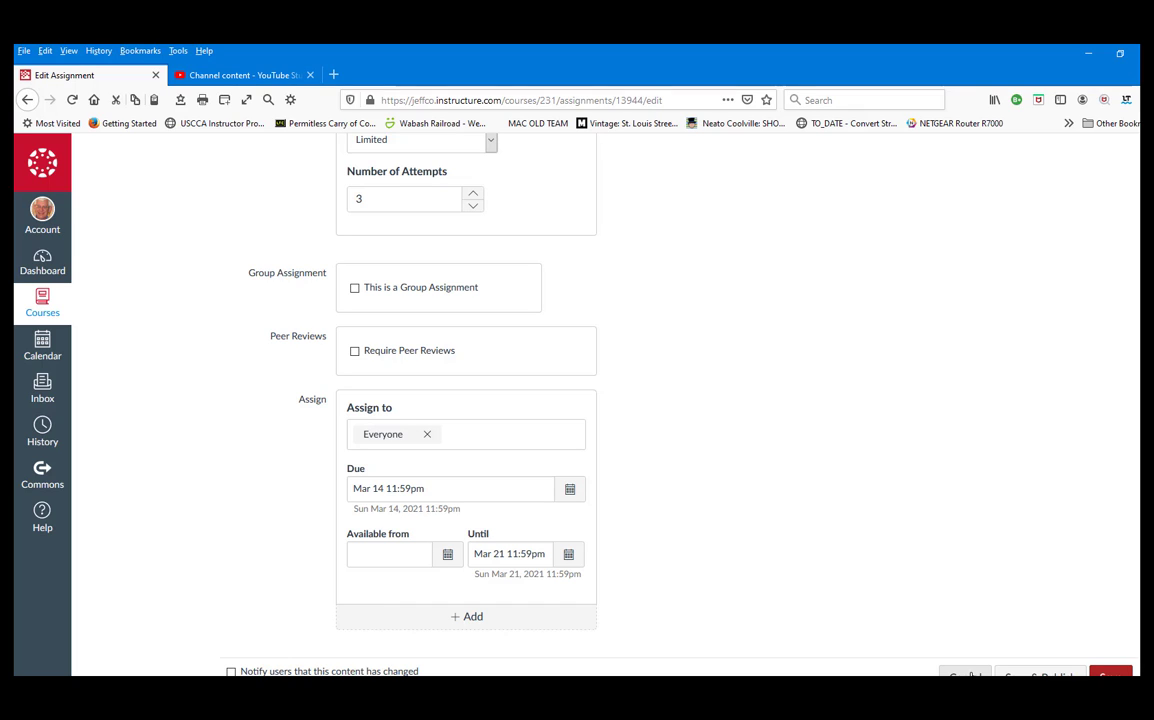
left_click(1036, 674)
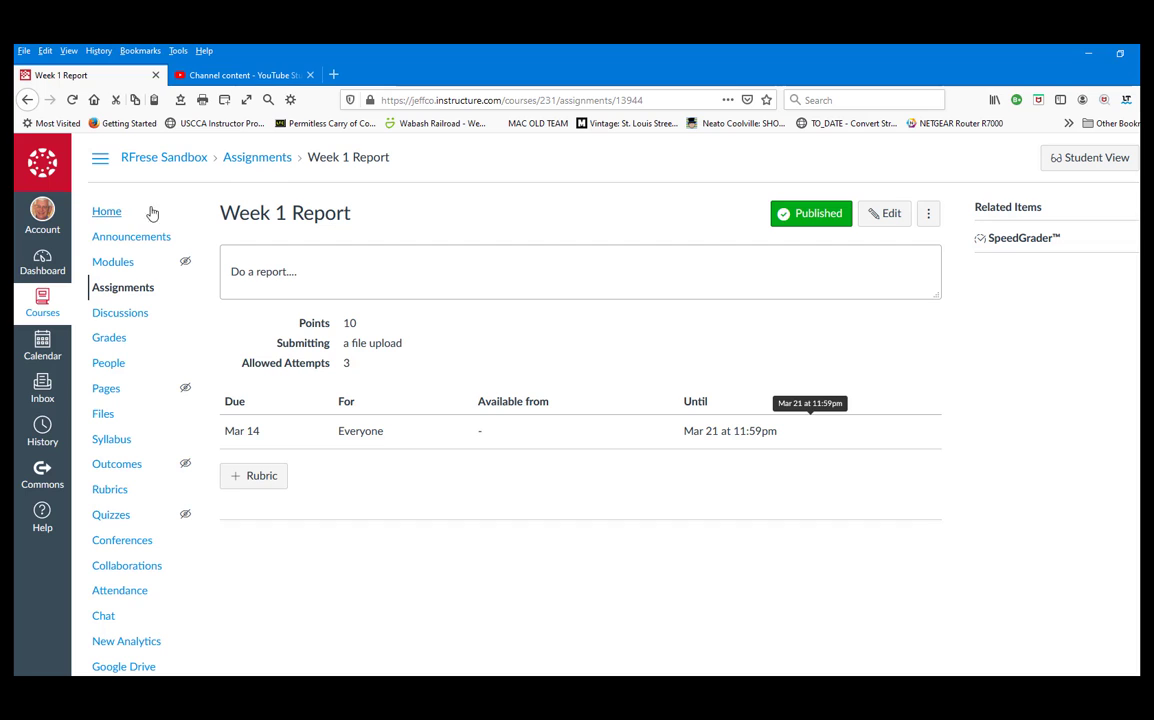
- Add a new discussion topic named "Week 1 Discussion" to the Week 1 Module, without indentation, and publish it
left_click(118, 265)
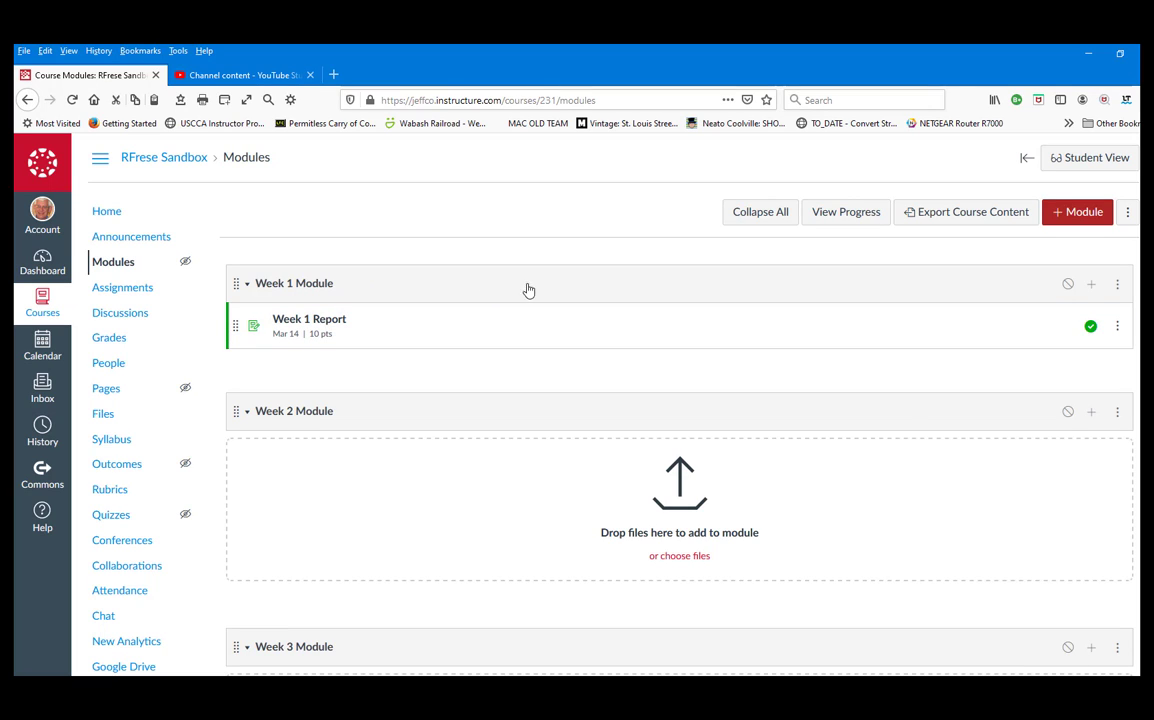
left_click(1092, 288)
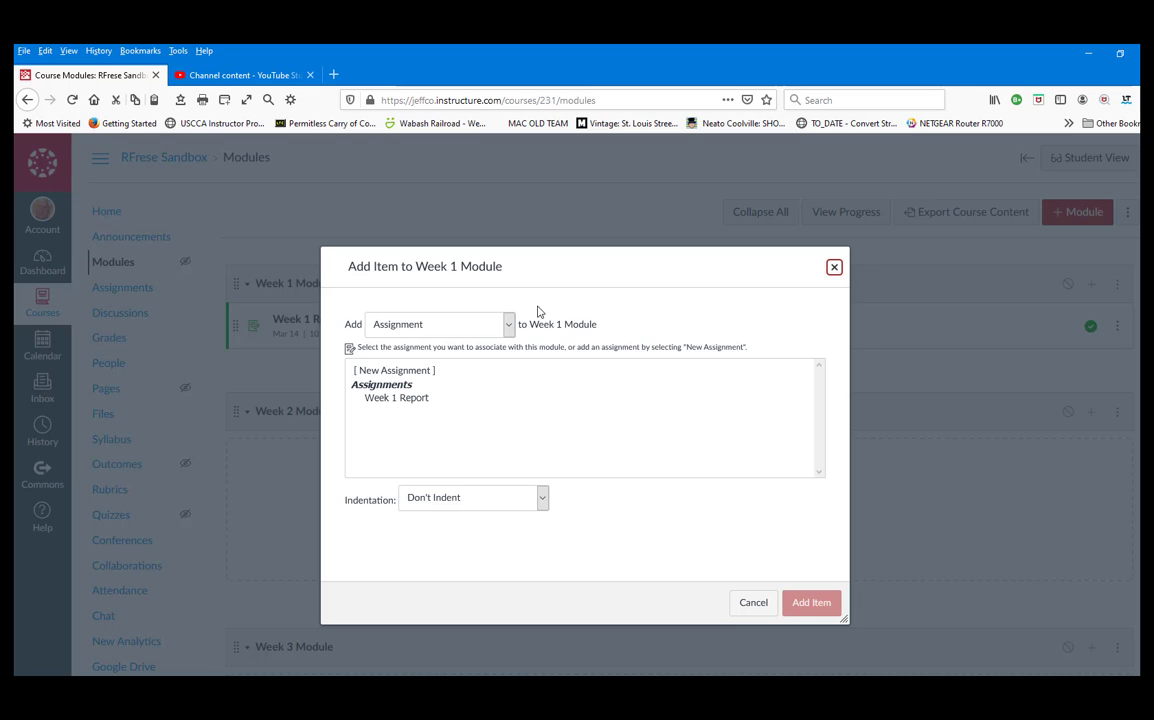
left_click(509, 326)
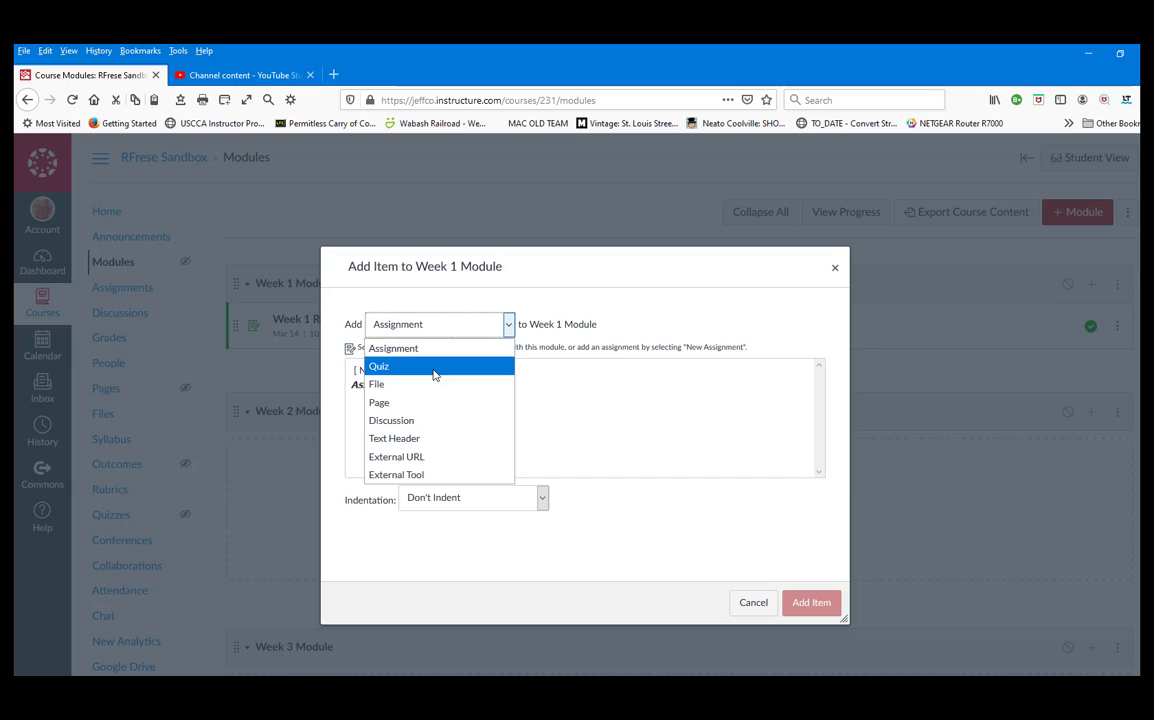
left_click(416, 424)
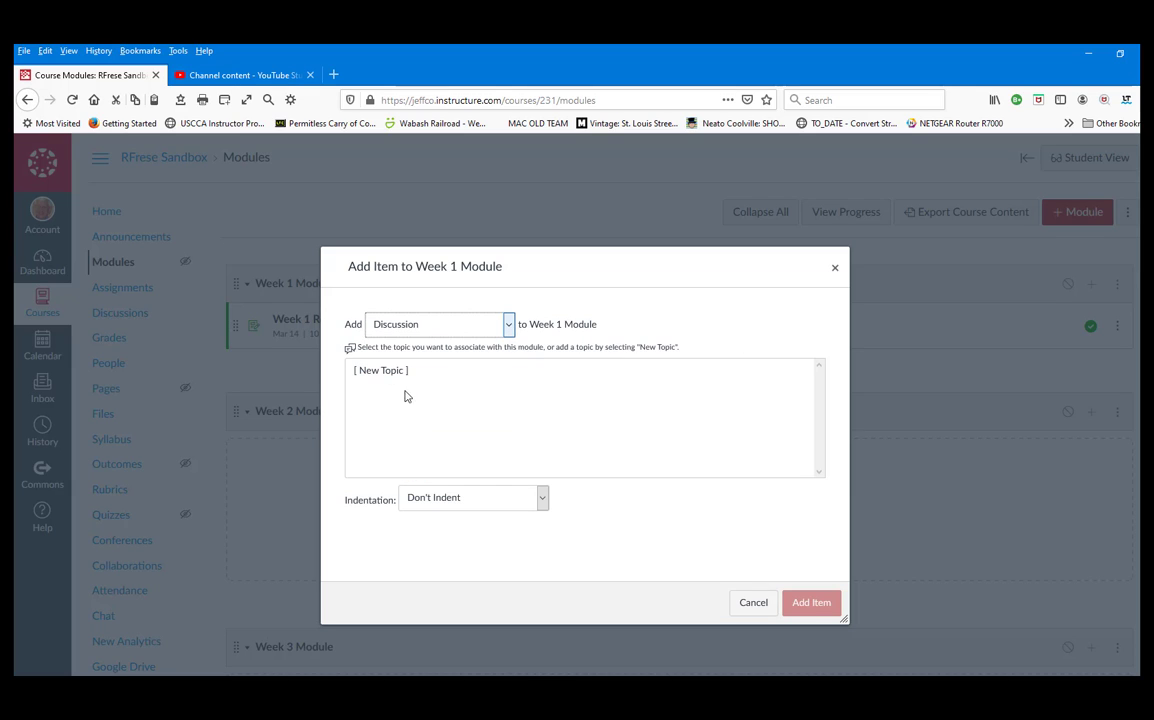
left_click(397, 376)
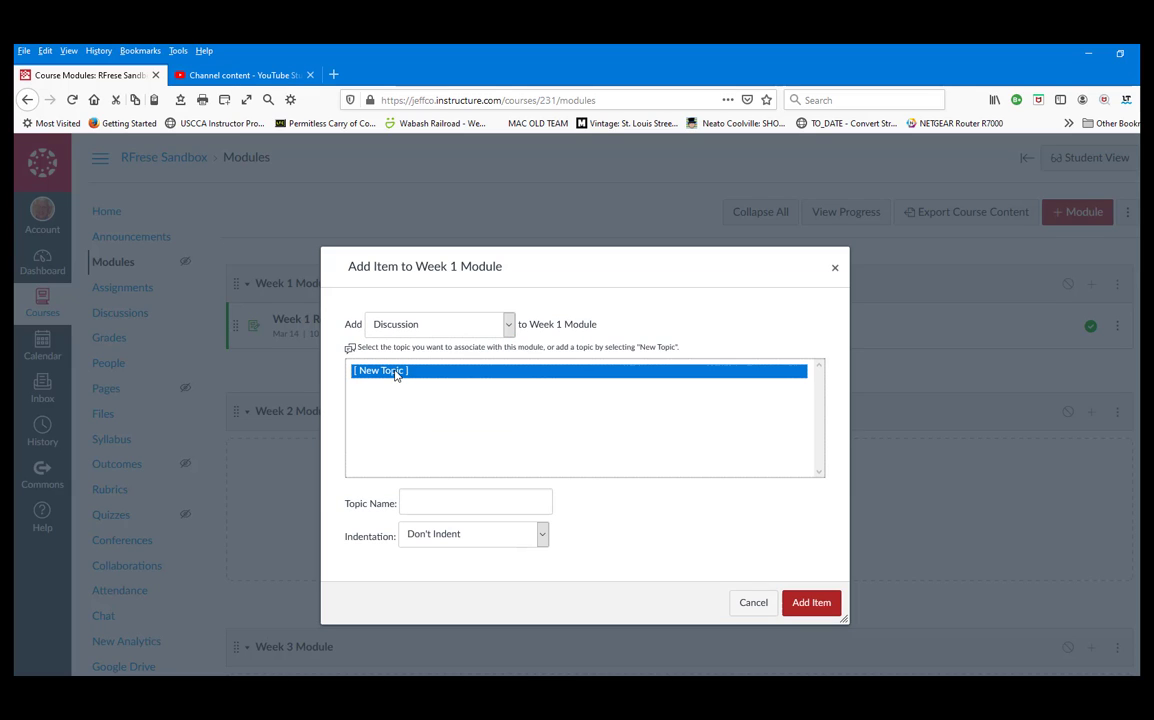
left_click(435, 500)
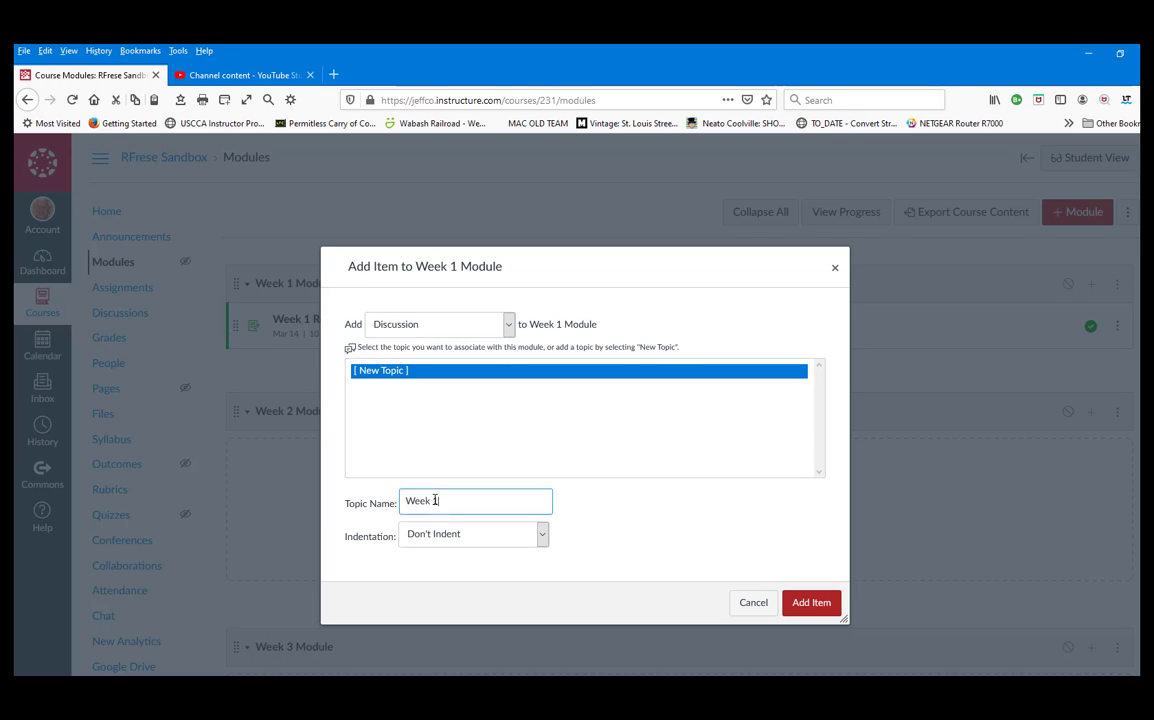
type("Week 1 Discussion")
left_click(808, 604)
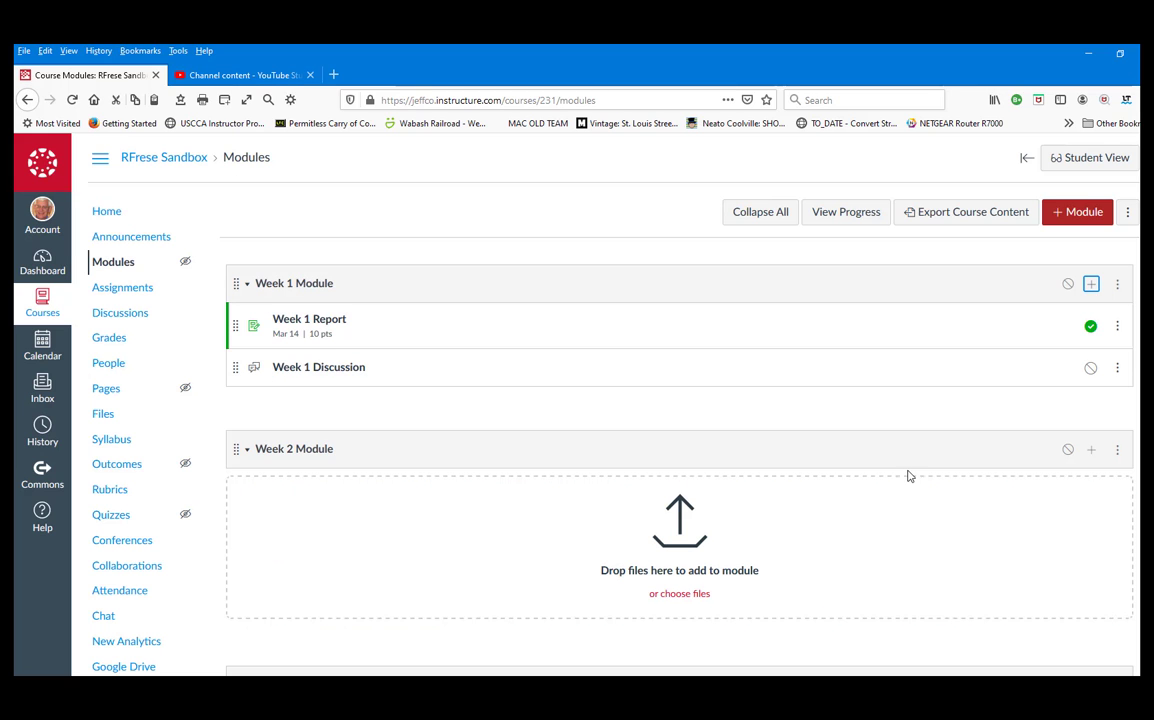
left_click(1091, 370)
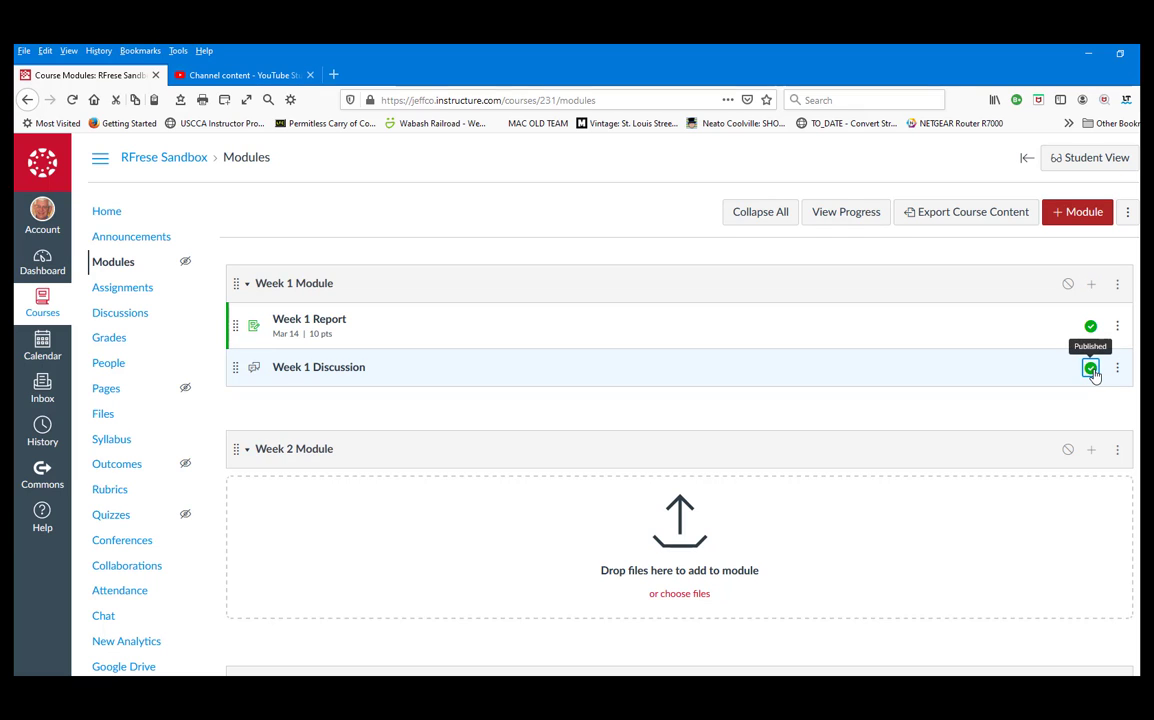
- Open the Week 1 Discussion for editing and enter "Post .... and 2 replies...." as its text
left_click(308, 373)
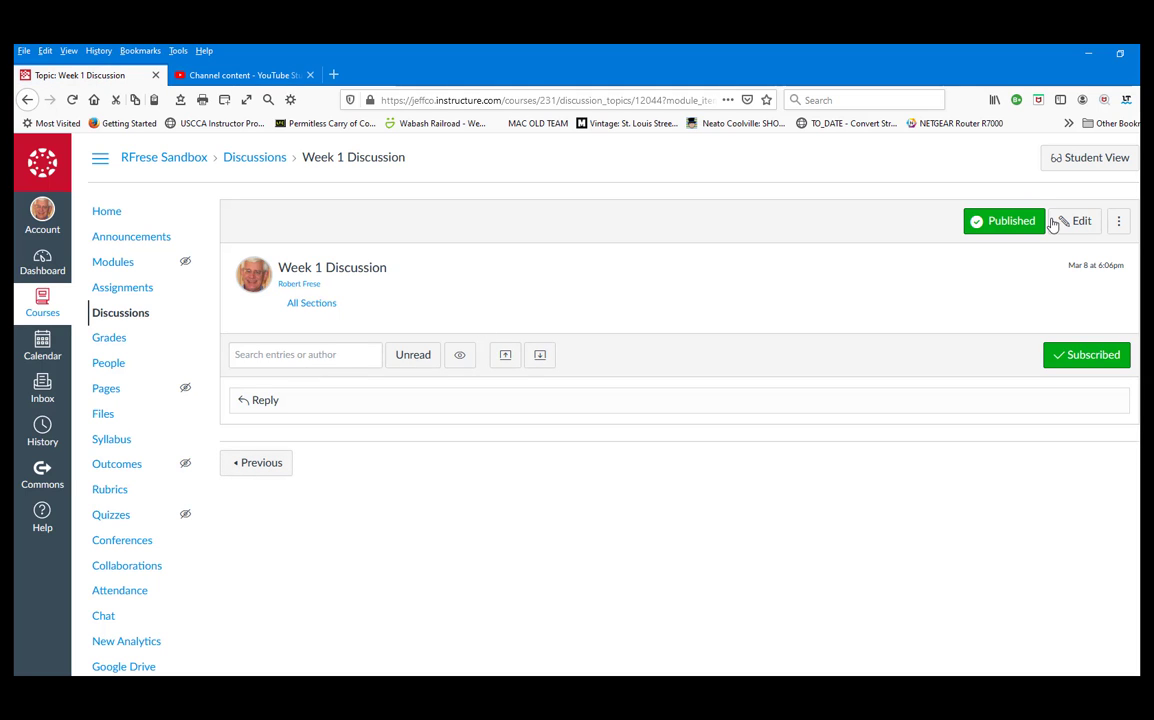
left_click(1062, 222)
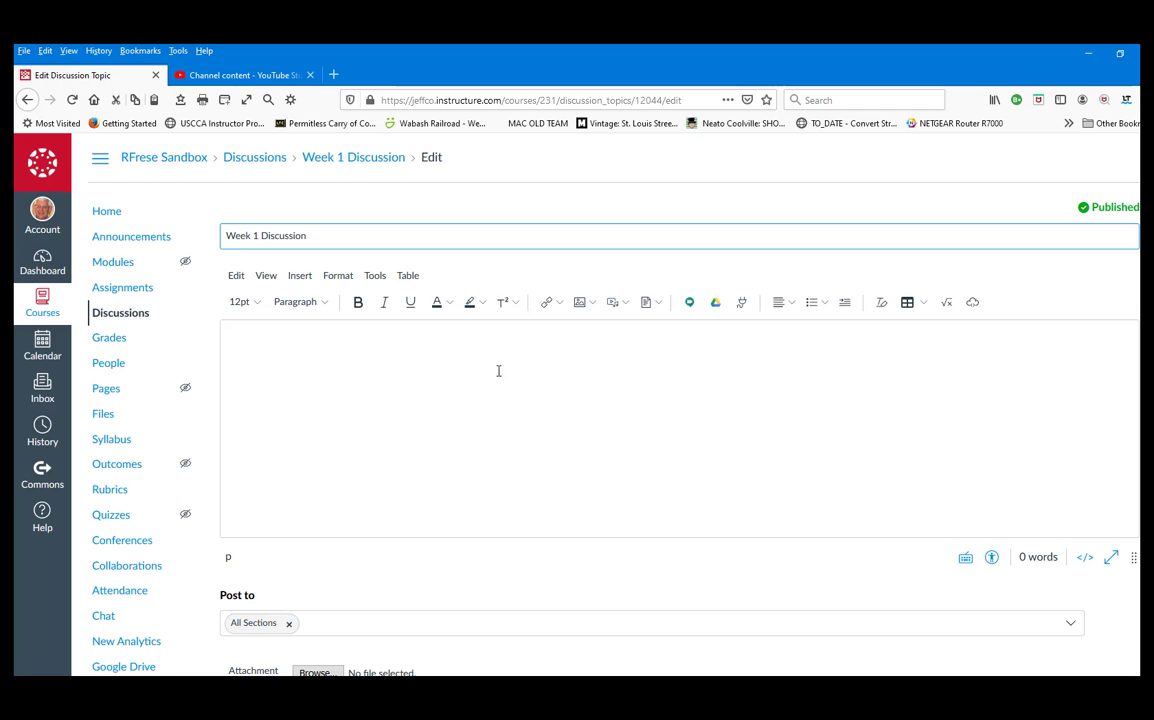
left_click(439, 360)
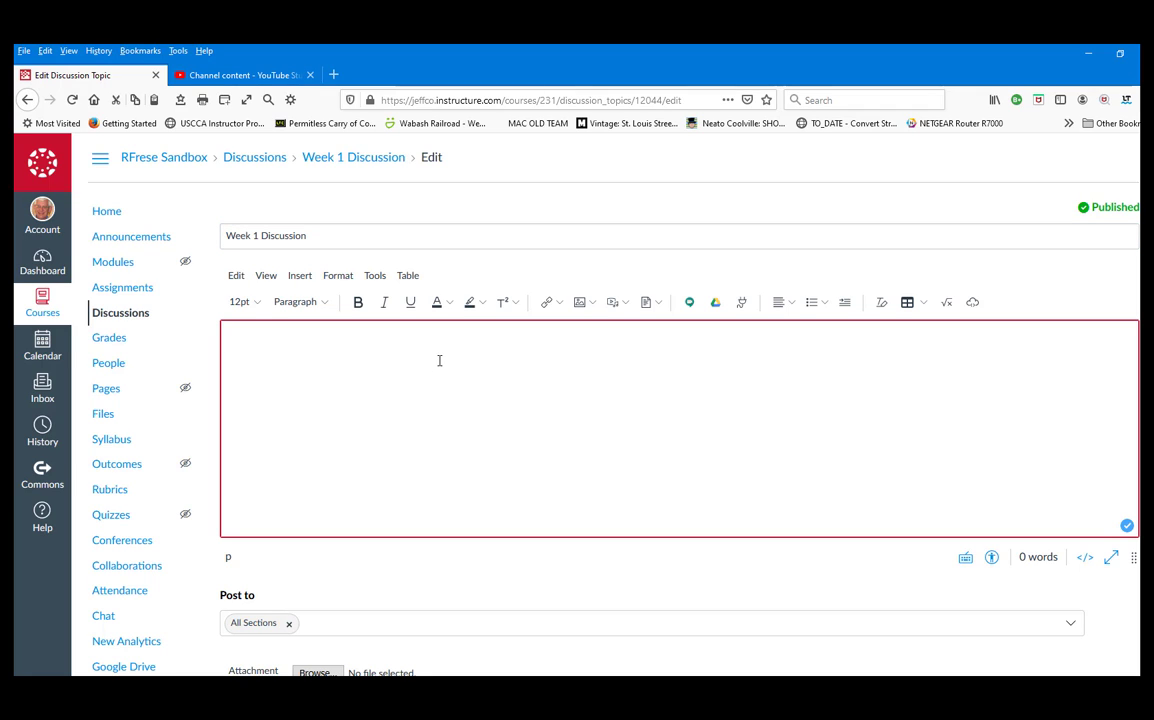
type("Post")
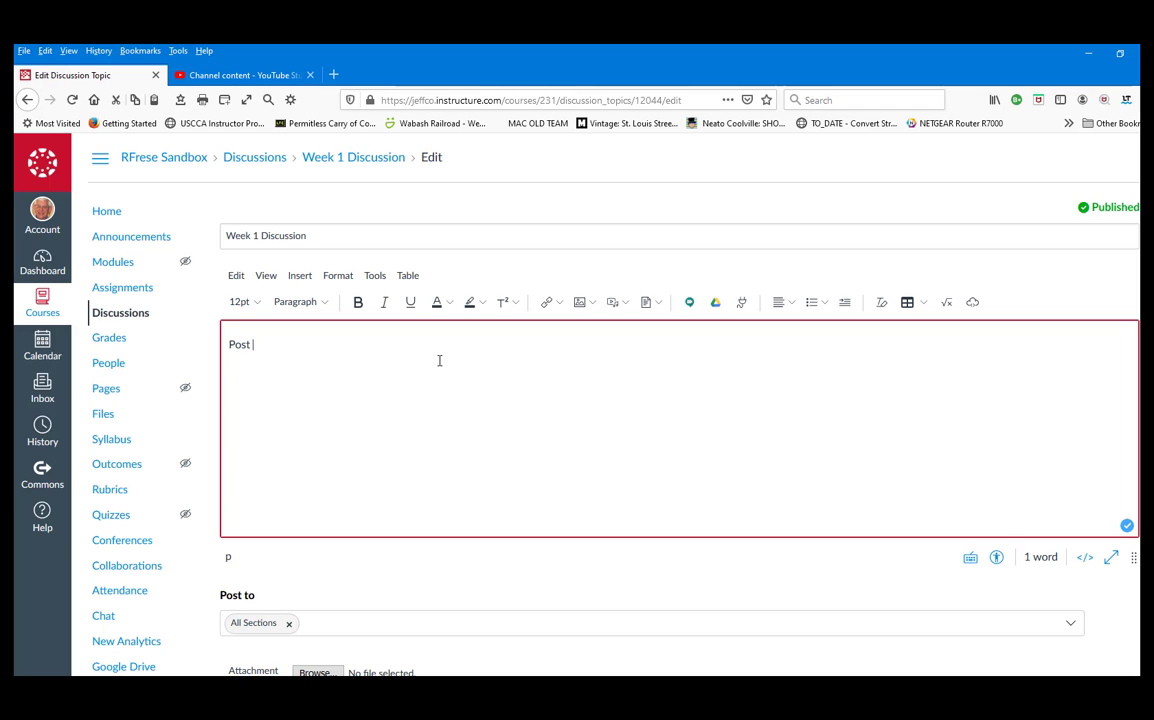
type(" ....  and")
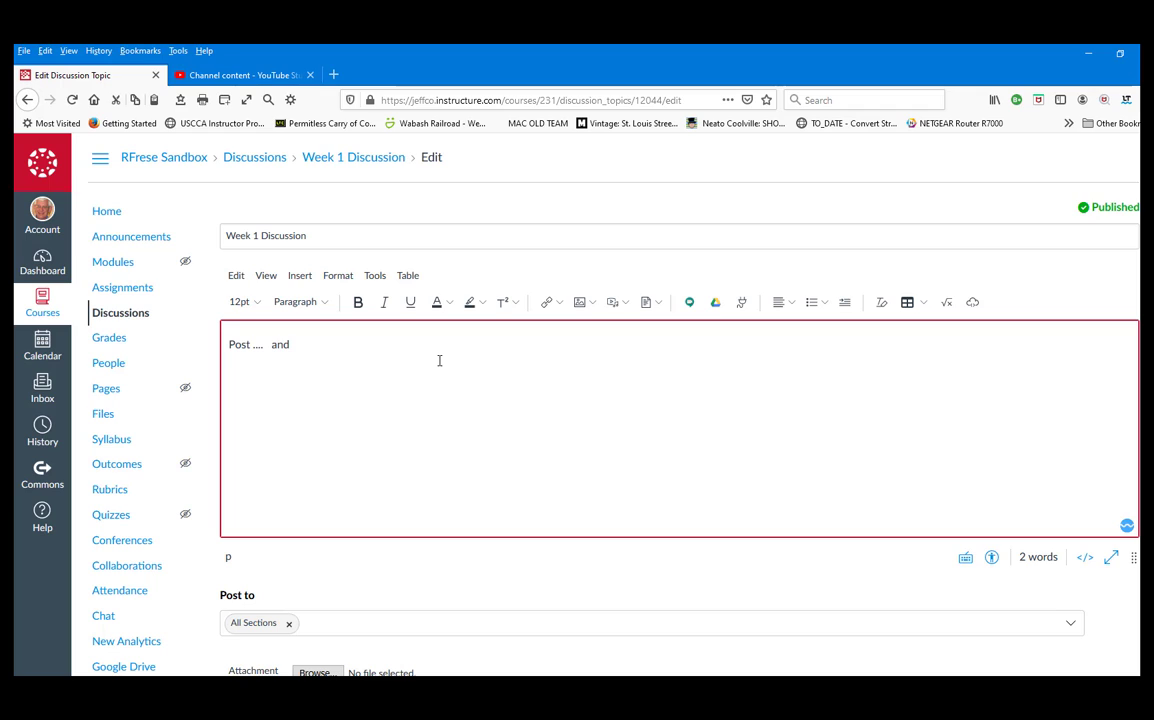
type(" 2 replies....")
- Allow threaded replies, require users to post before seeing replies, and make the Week 1 Discussion graded with 10 points possible
scroll(370, 415, "down", 6)
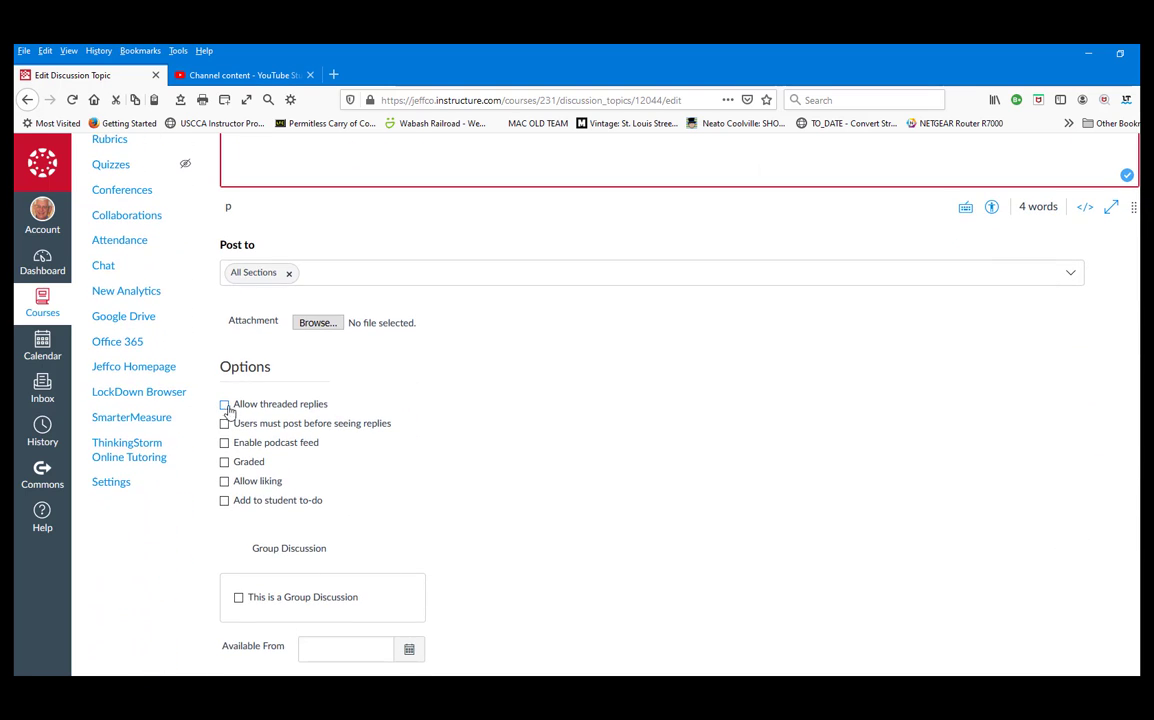
left_click(226, 404)
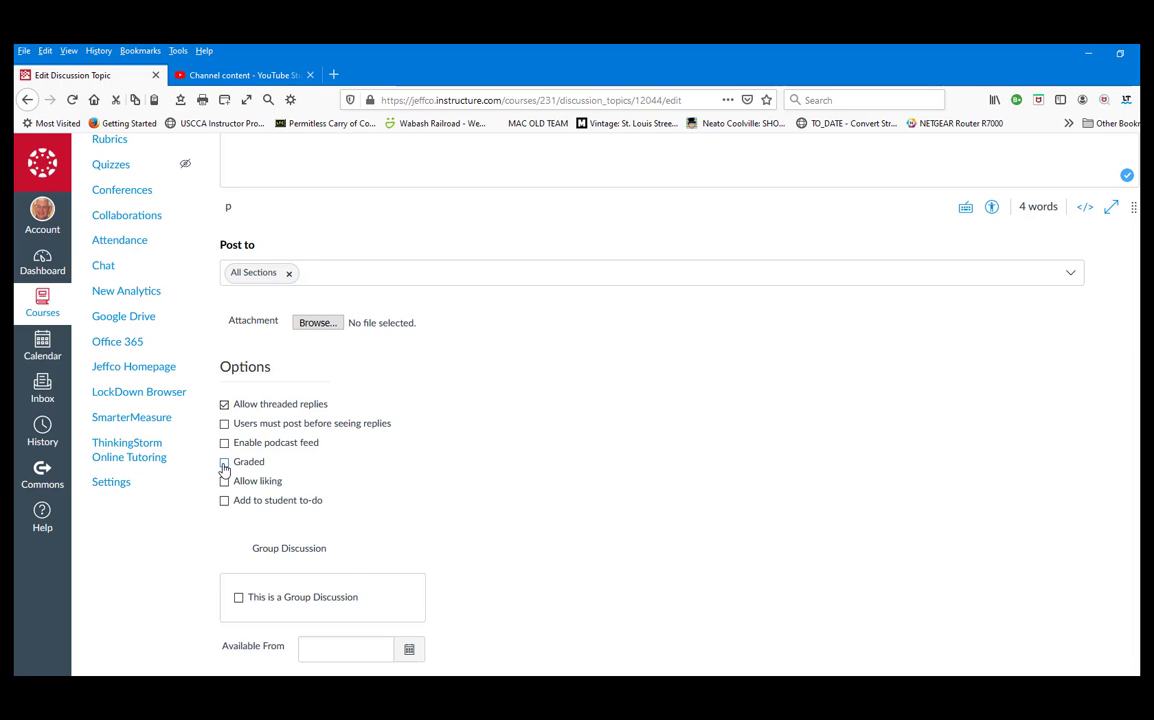
left_click(224, 462)
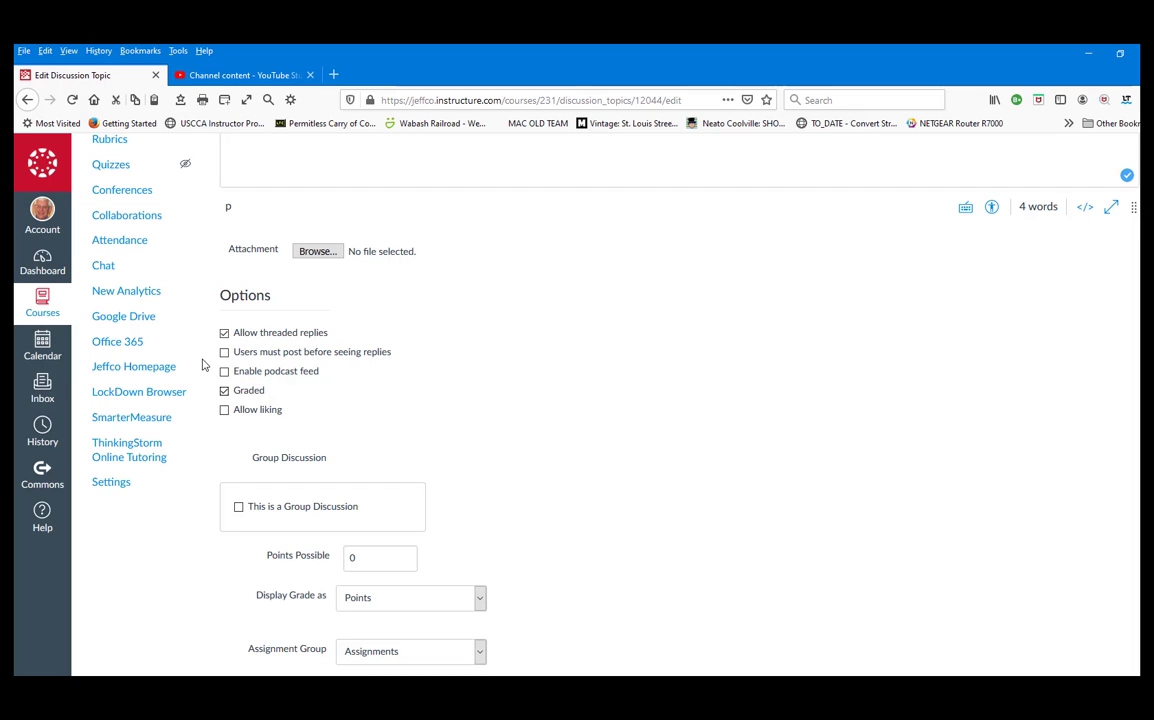
left_click(254, 354)
left_click_drag(395, 559, 301, 556)
type("10")
- Create a new assignment group named "Discussions" and place the Week 1 Discussion in it
scroll(495, 525, "down", 3)
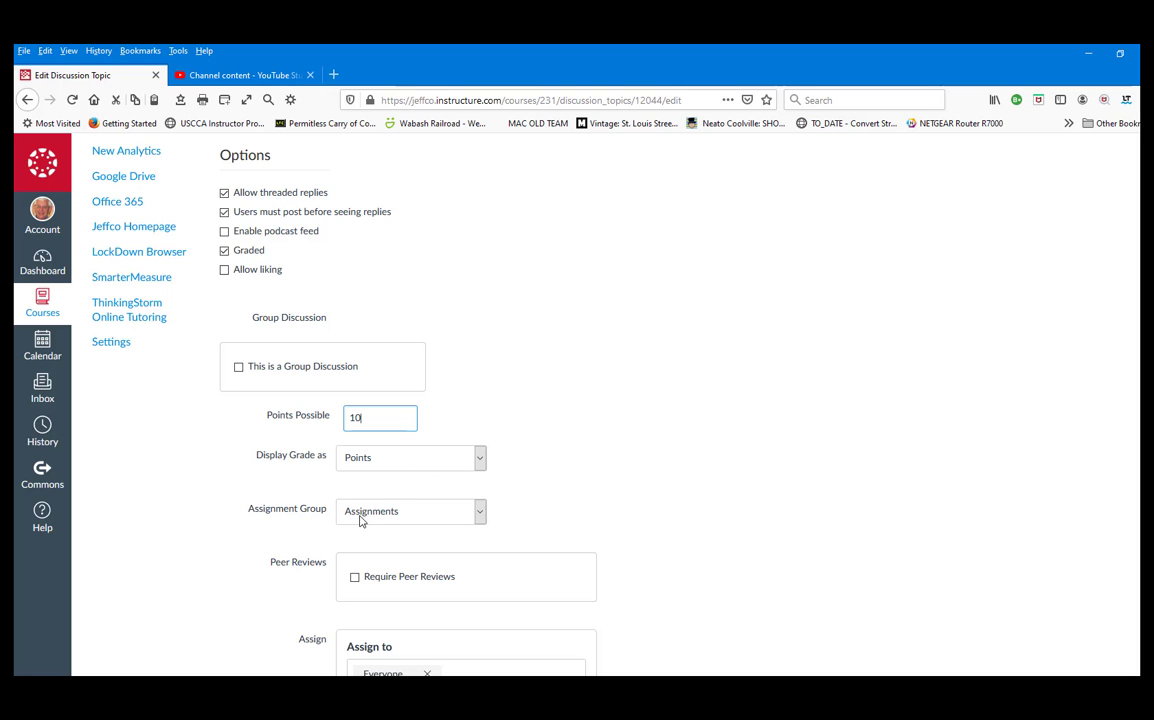
scroll(565, 395, "up", 5)
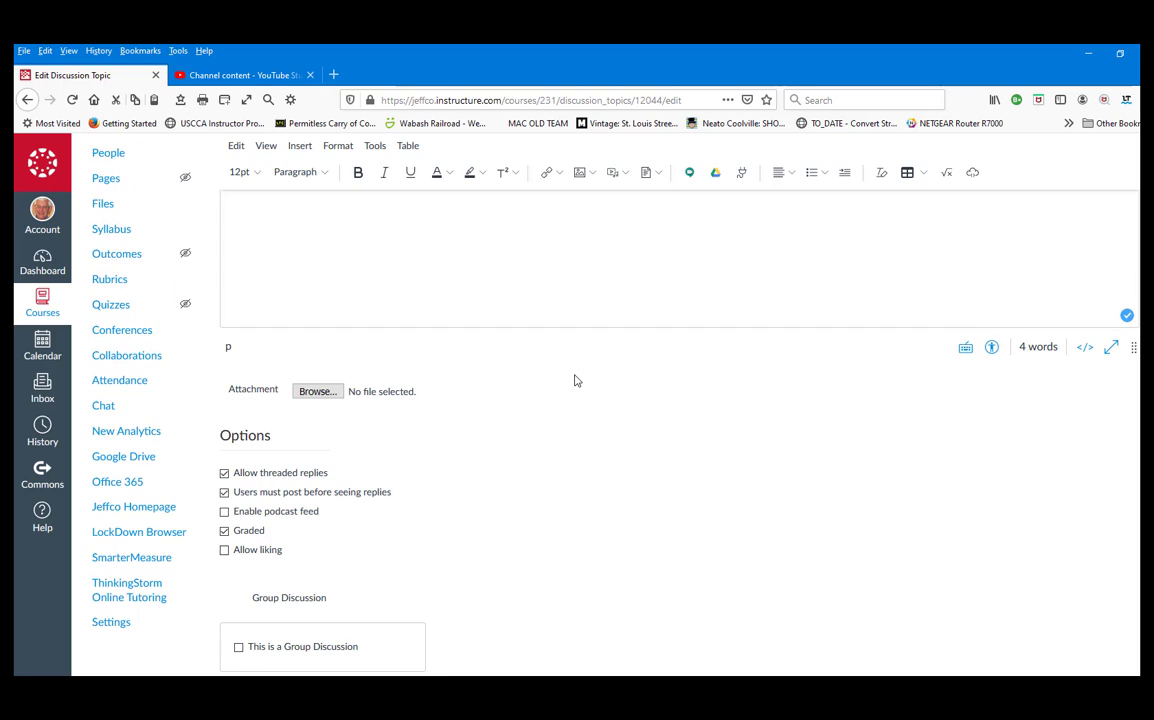
scroll(381, 196, "down", 5)
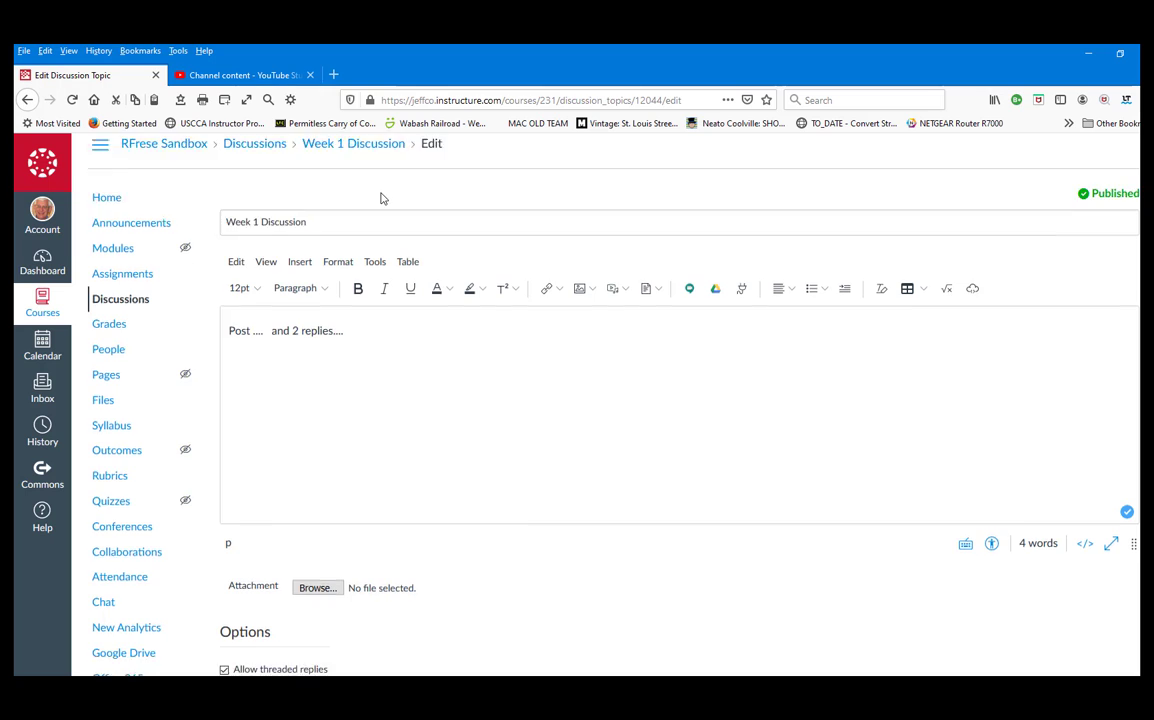
scroll(475, 396, "down", 1)
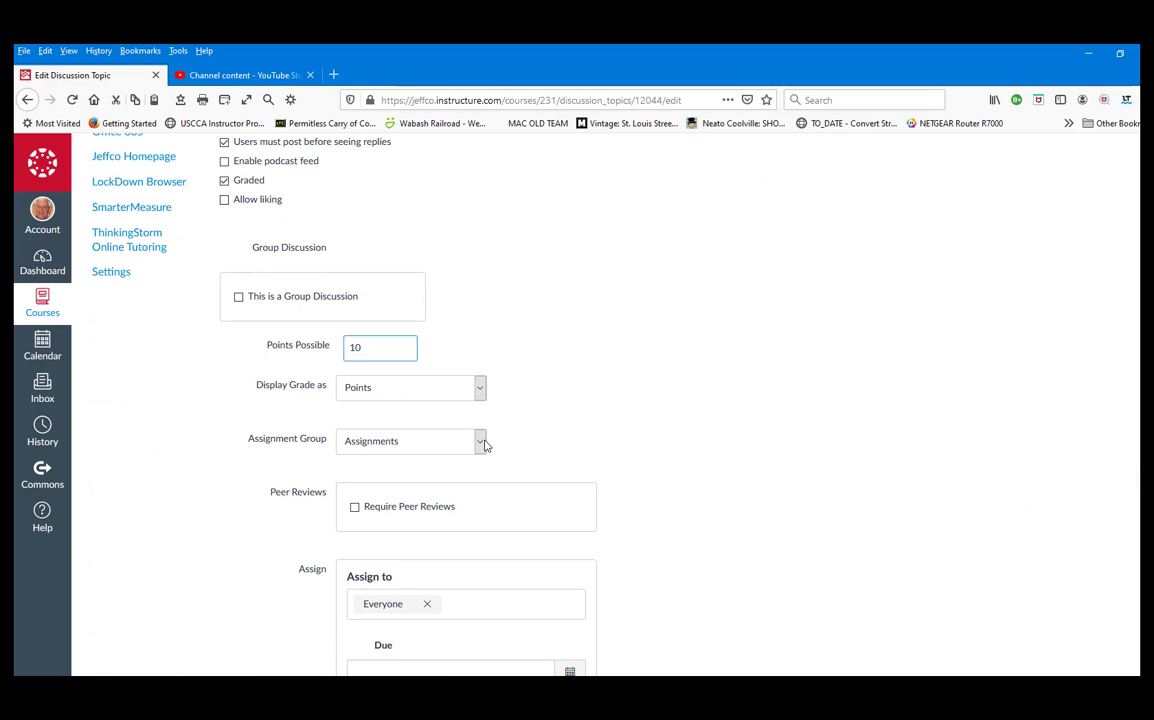
left_click(480, 443)
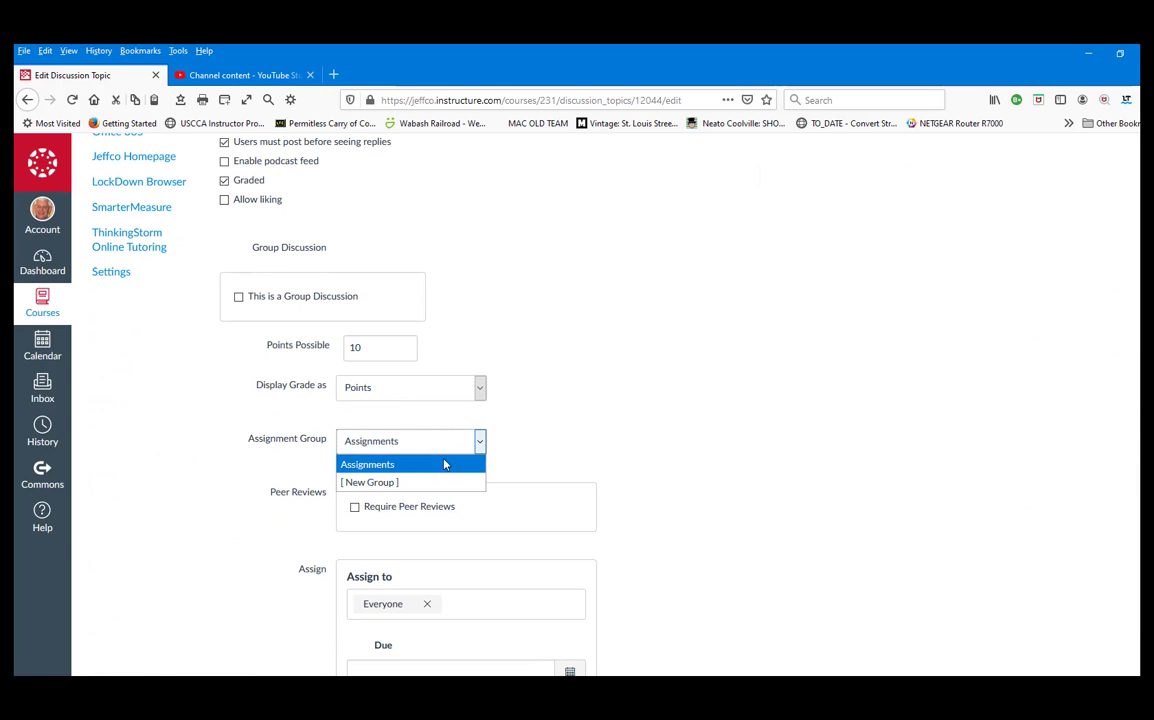
left_click(377, 484)
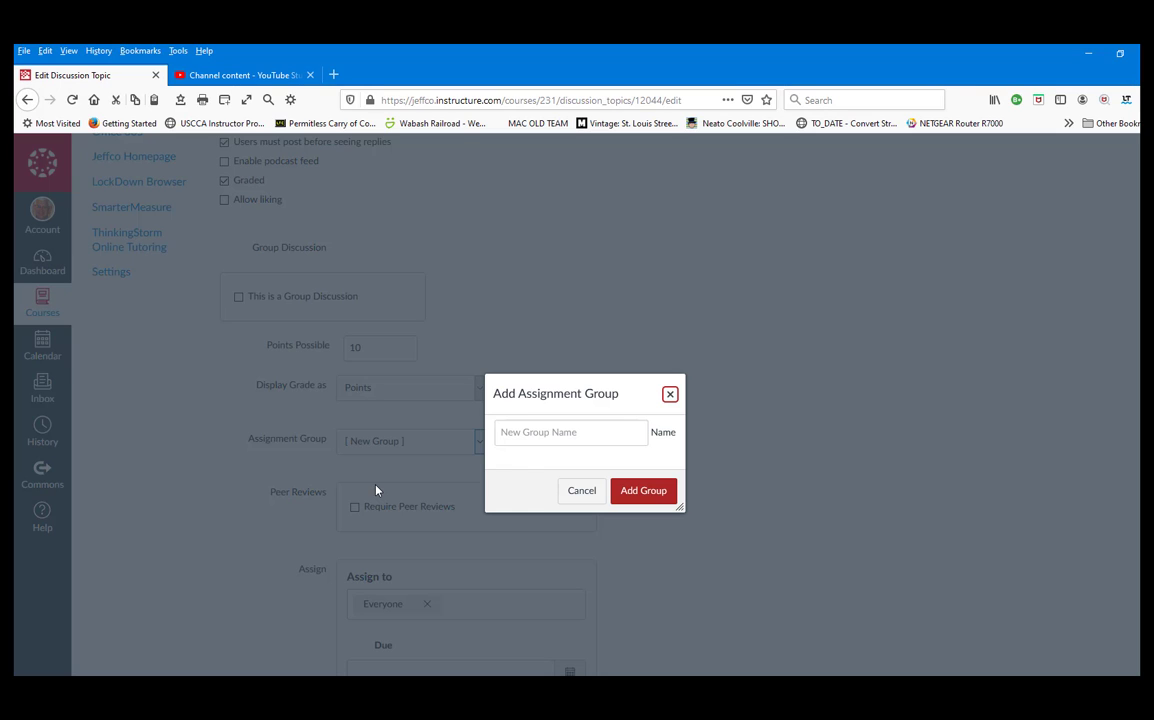
left_click(549, 438)
type("Disc")
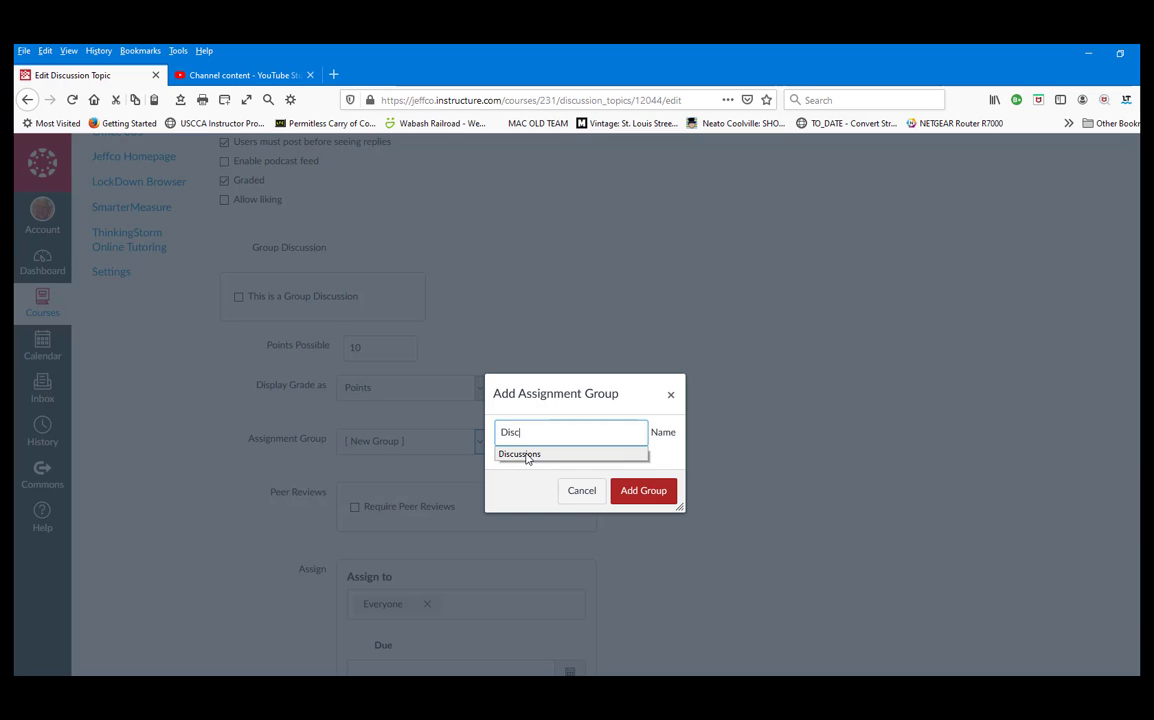
left_click(528, 455)
left_click(625, 491)
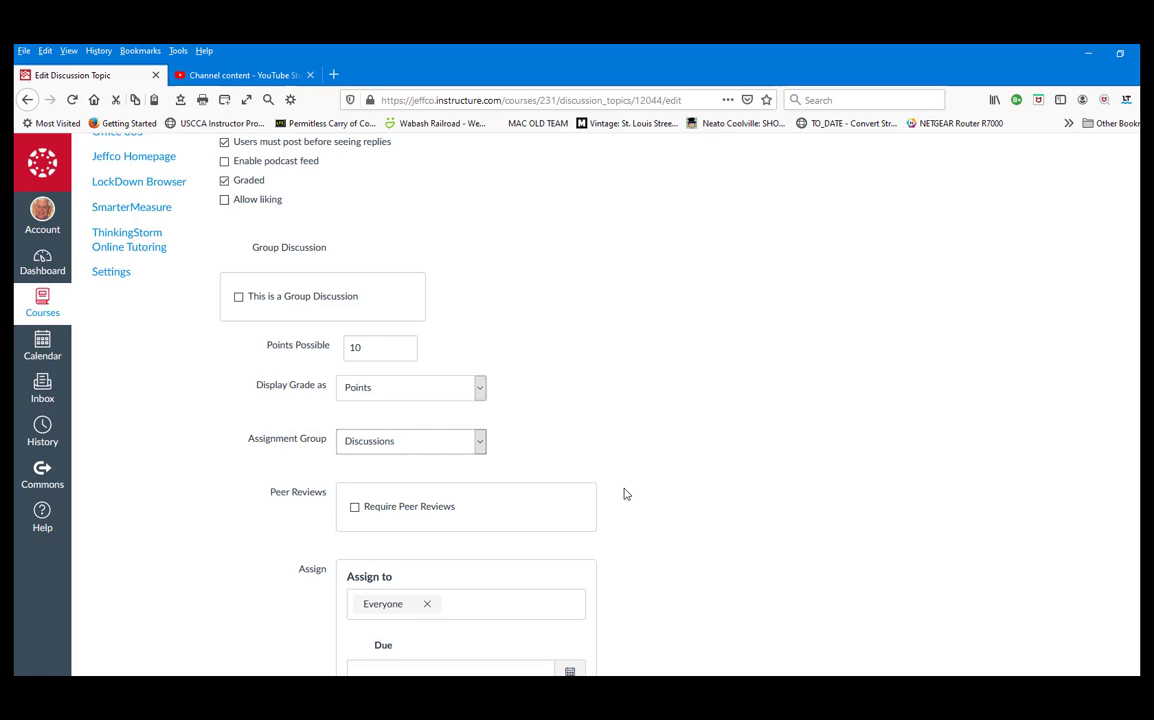
- Set the discussion's due date to Mar 14 11:59pm for everyone and save the discussion
scroll(420, 480, "down", 3)
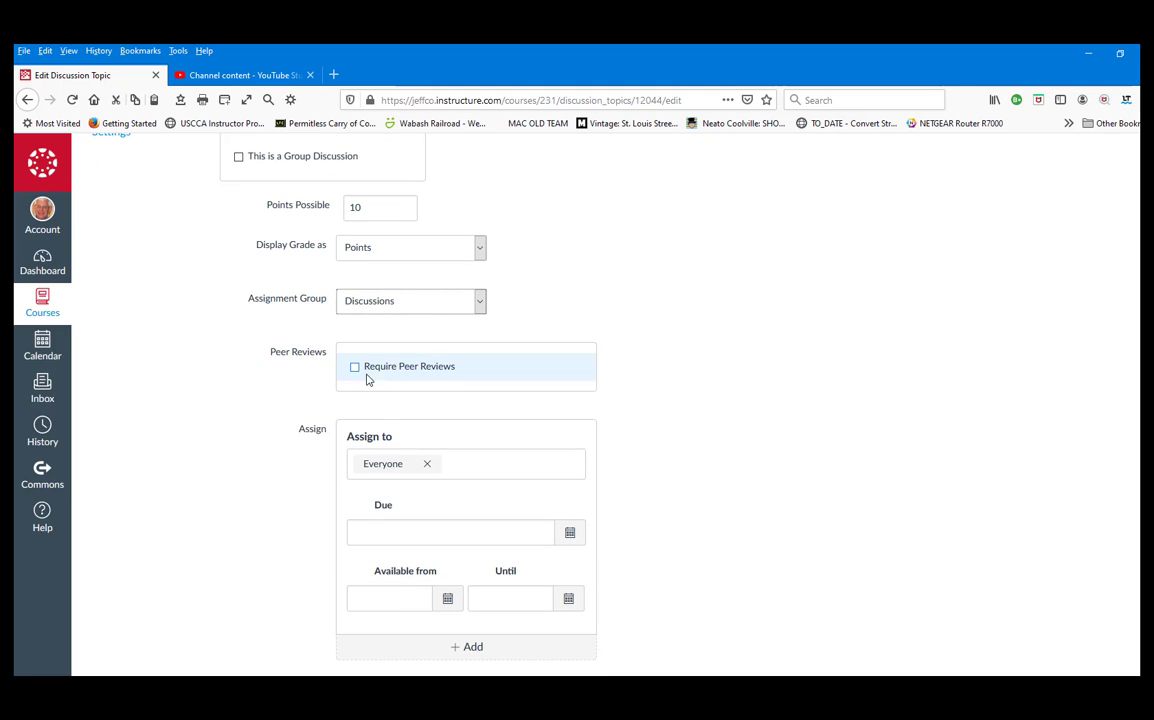
left_click(569, 532)
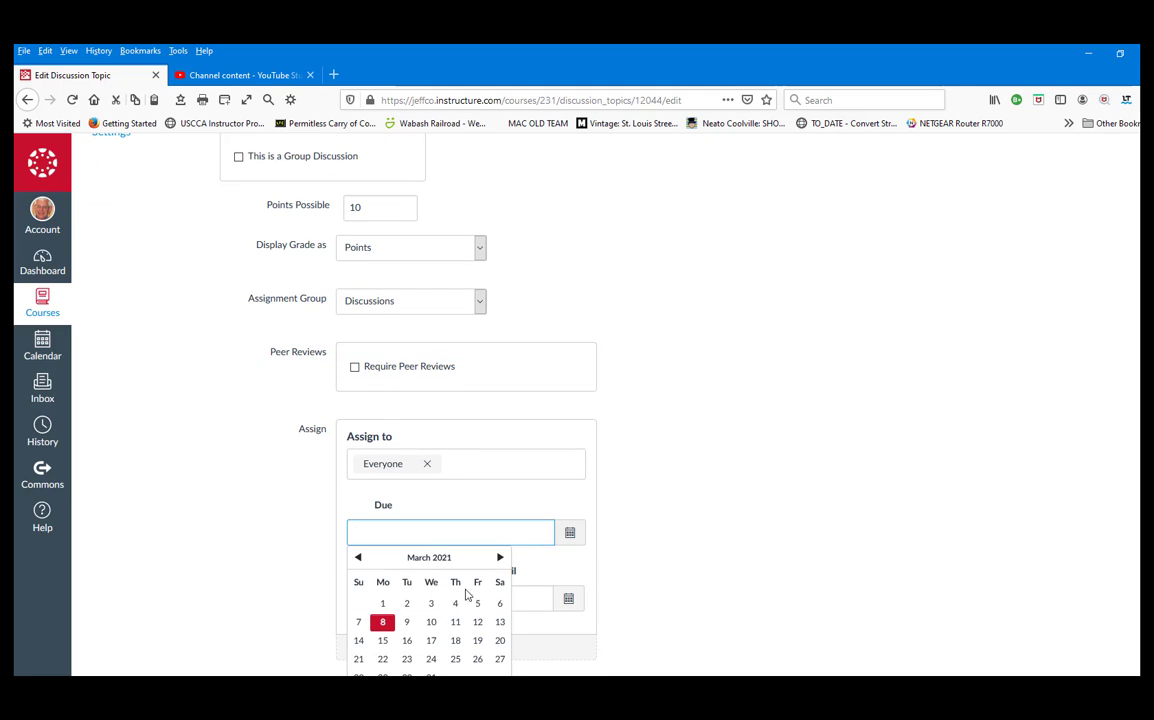
left_click(360, 641)
left_click(477, 668)
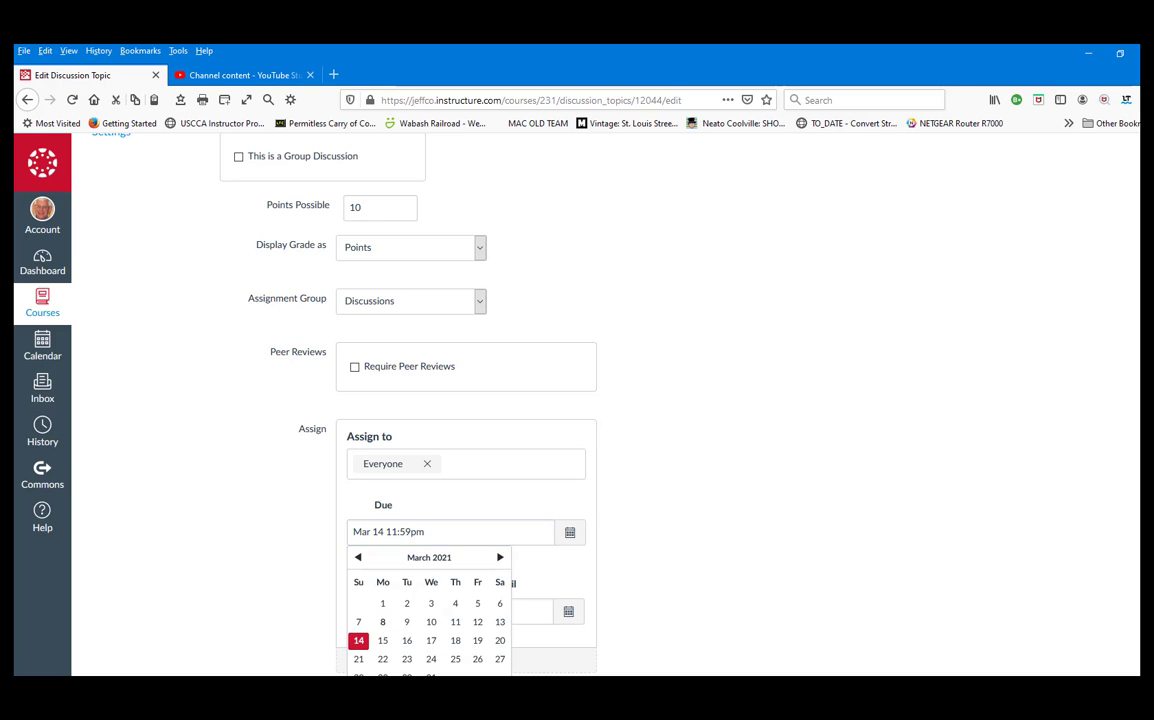
left_click(1120, 672)
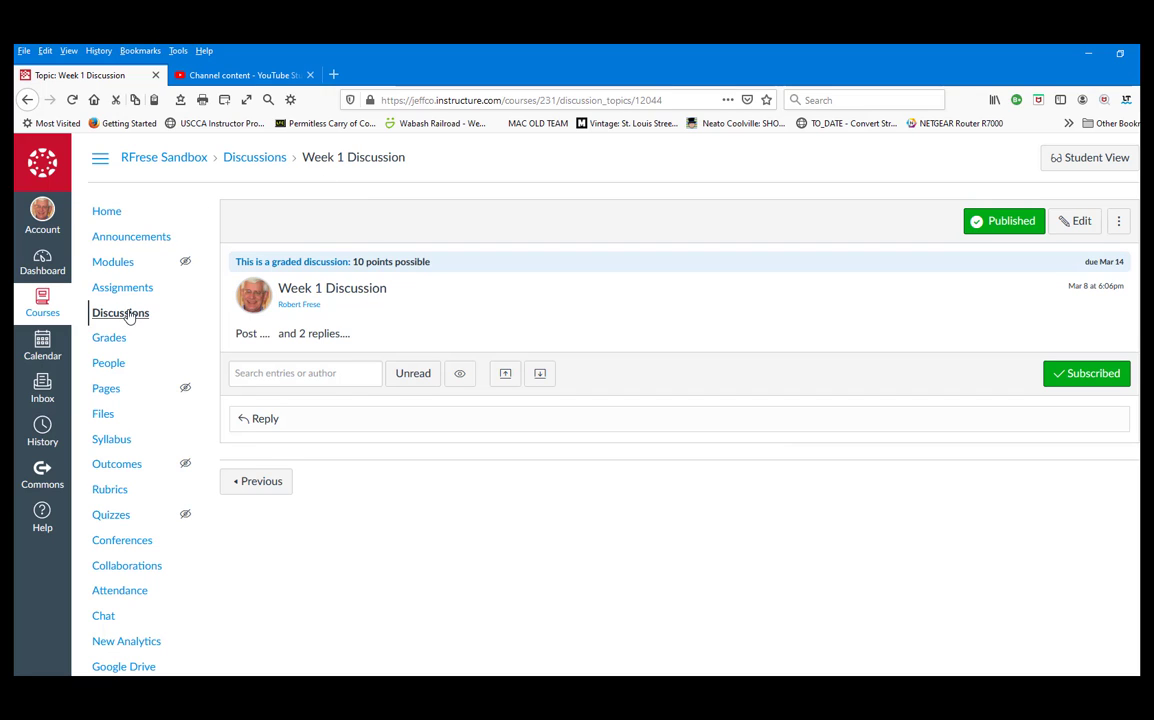
- Check how the Week 1 items are listed in the course's modules, assignments and discussions, and open the Week 1 Discussion
left_click(111, 264)
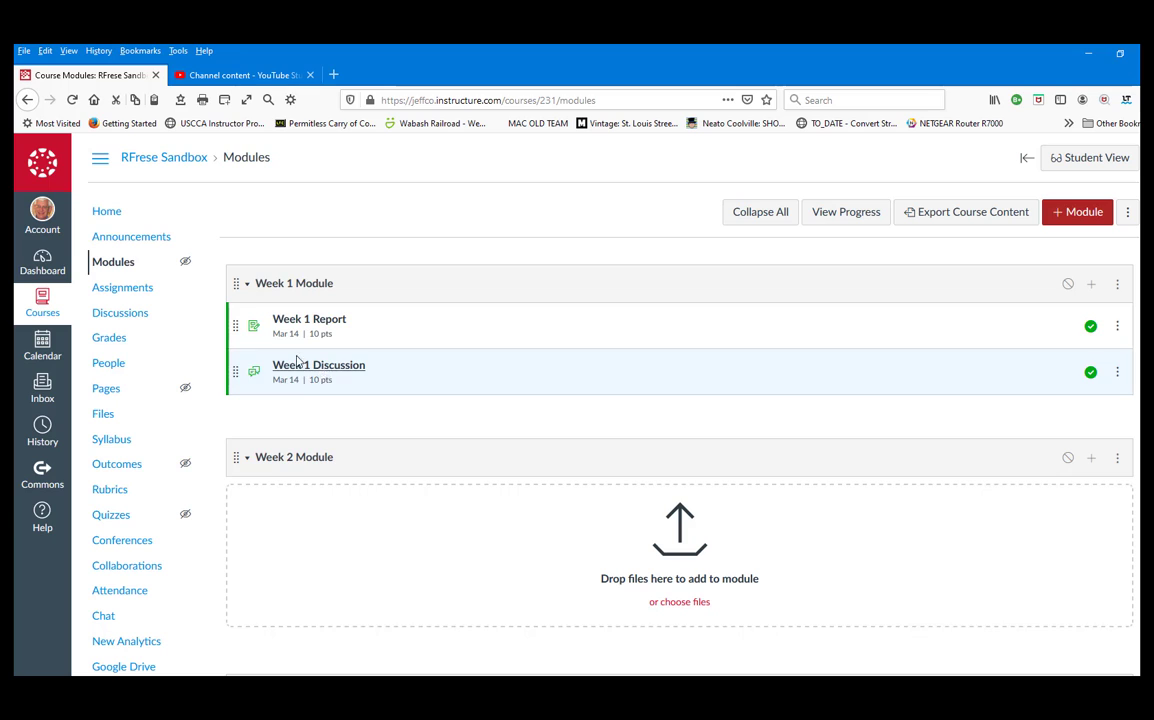
left_click(114, 292)
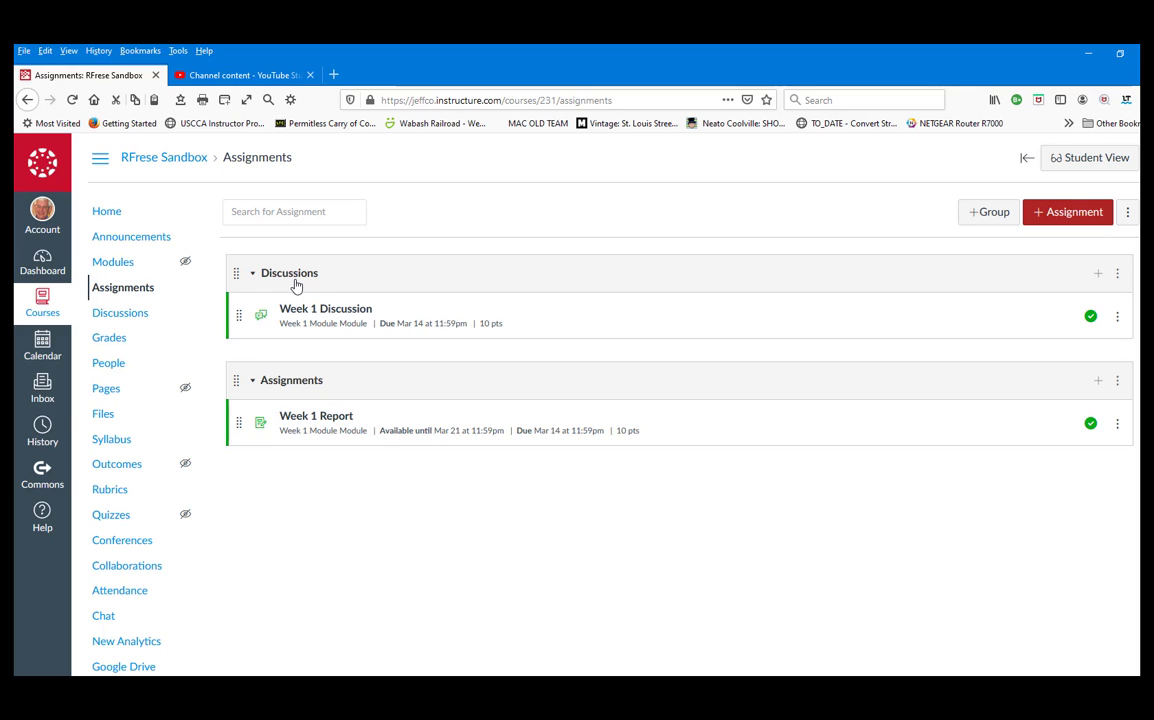
left_click(114, 318)
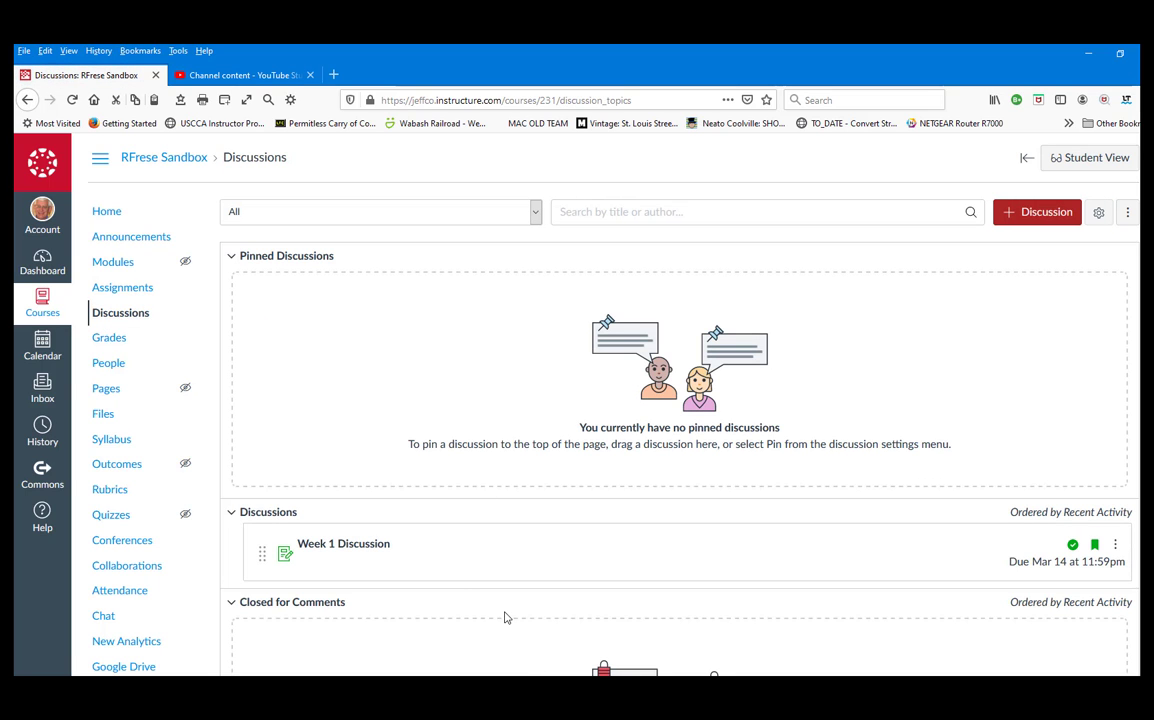
left_click(335, 547)
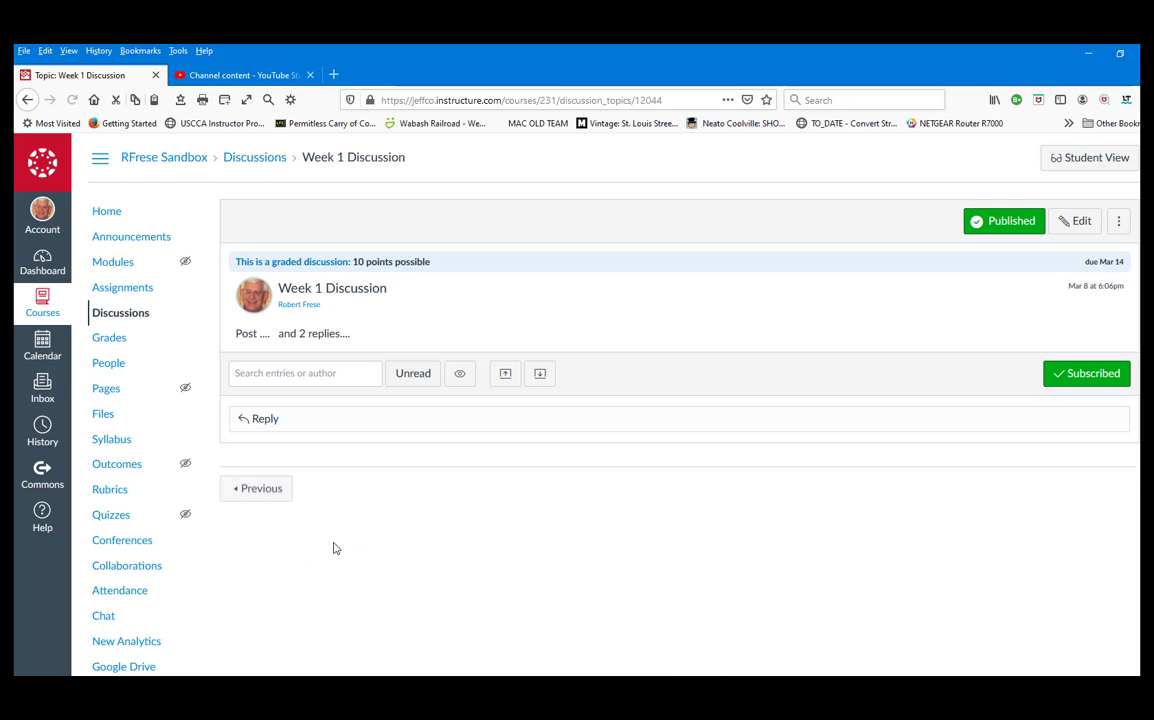
left_click(274, 377)
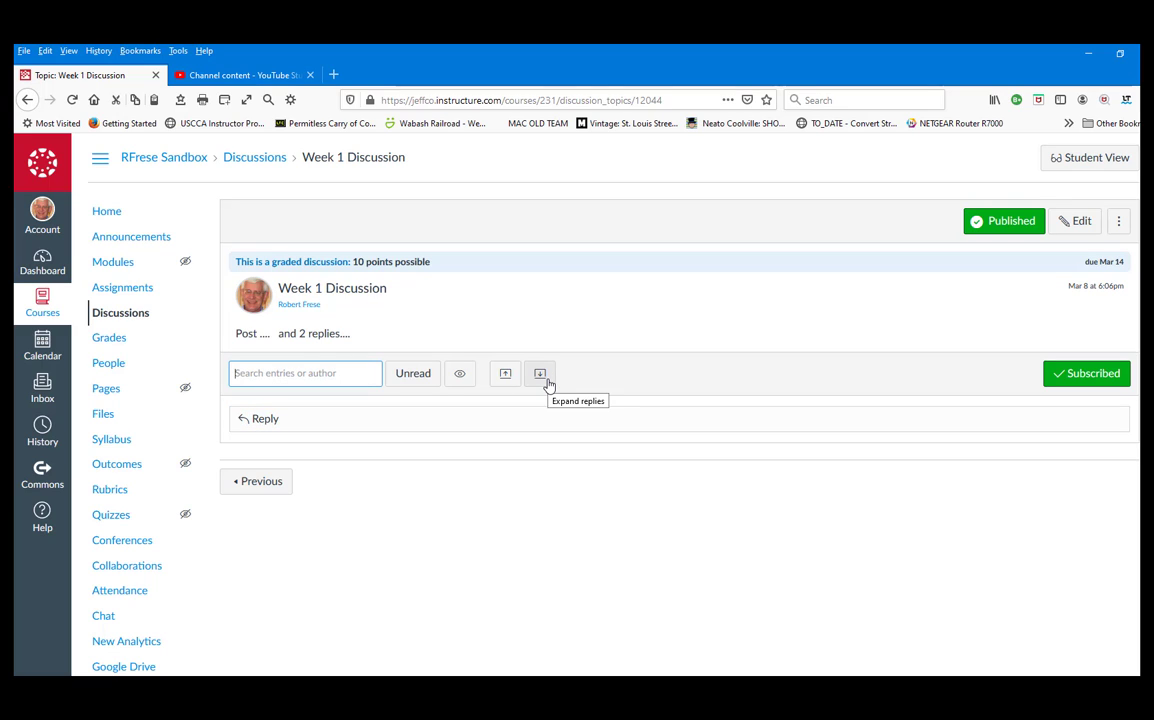
type("THis is my post")
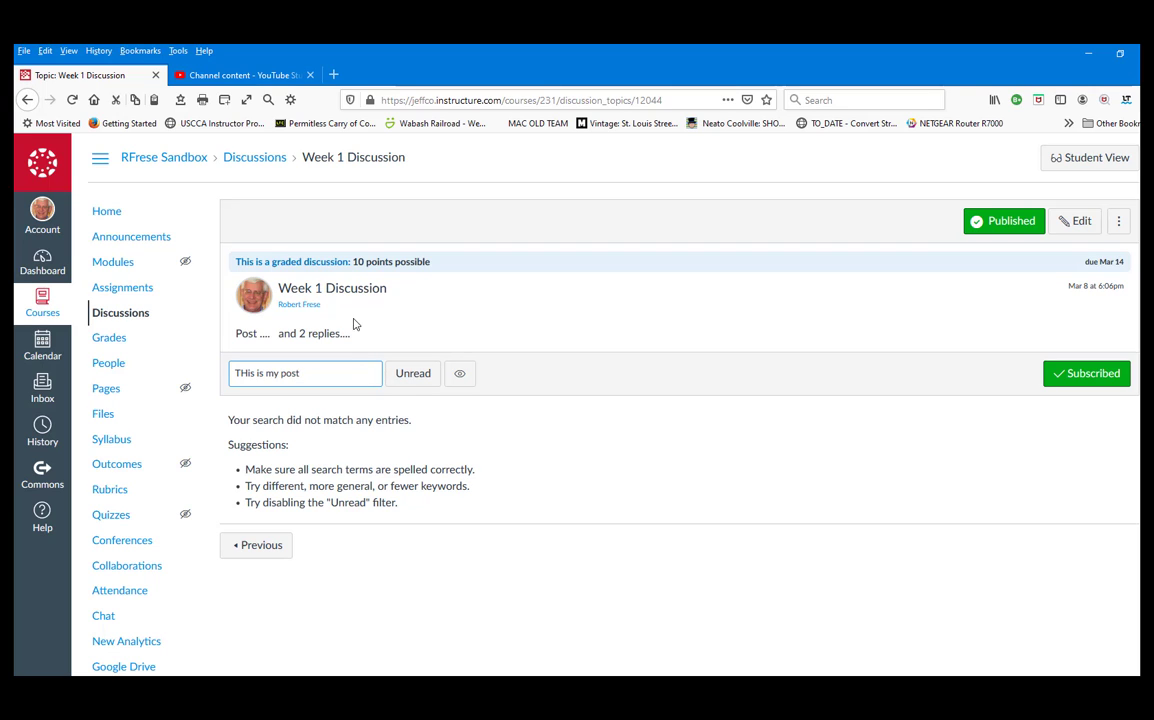
left_click(27, 99)
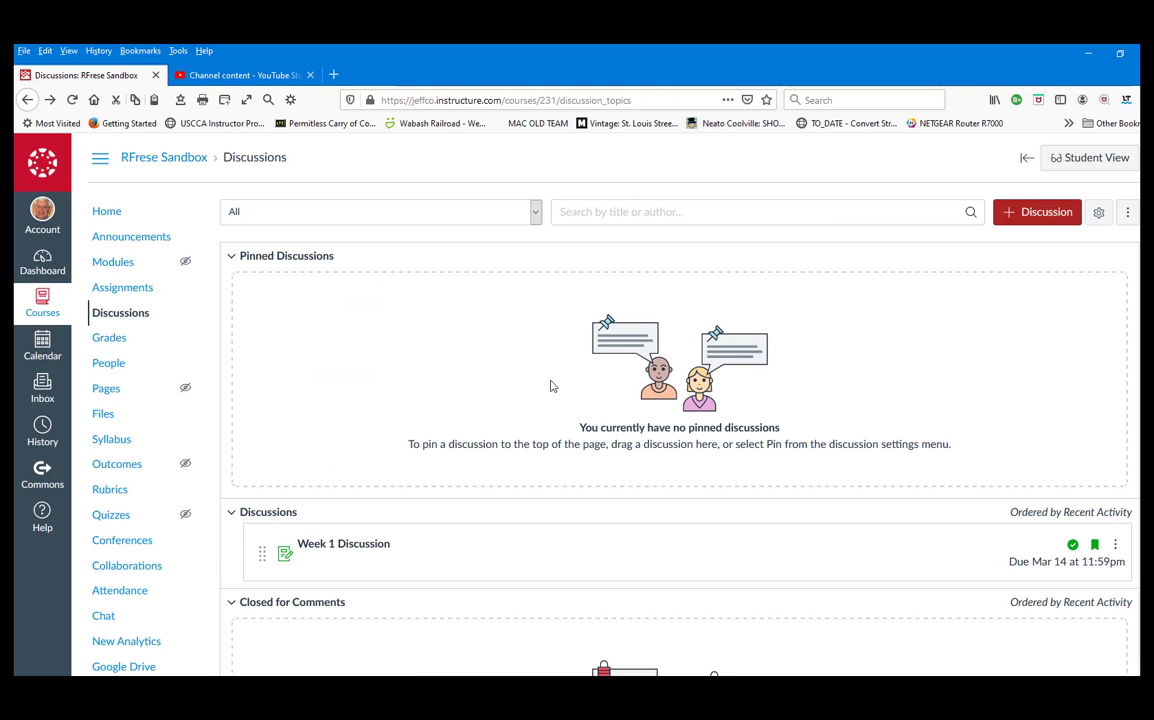
left_click(333, 549)
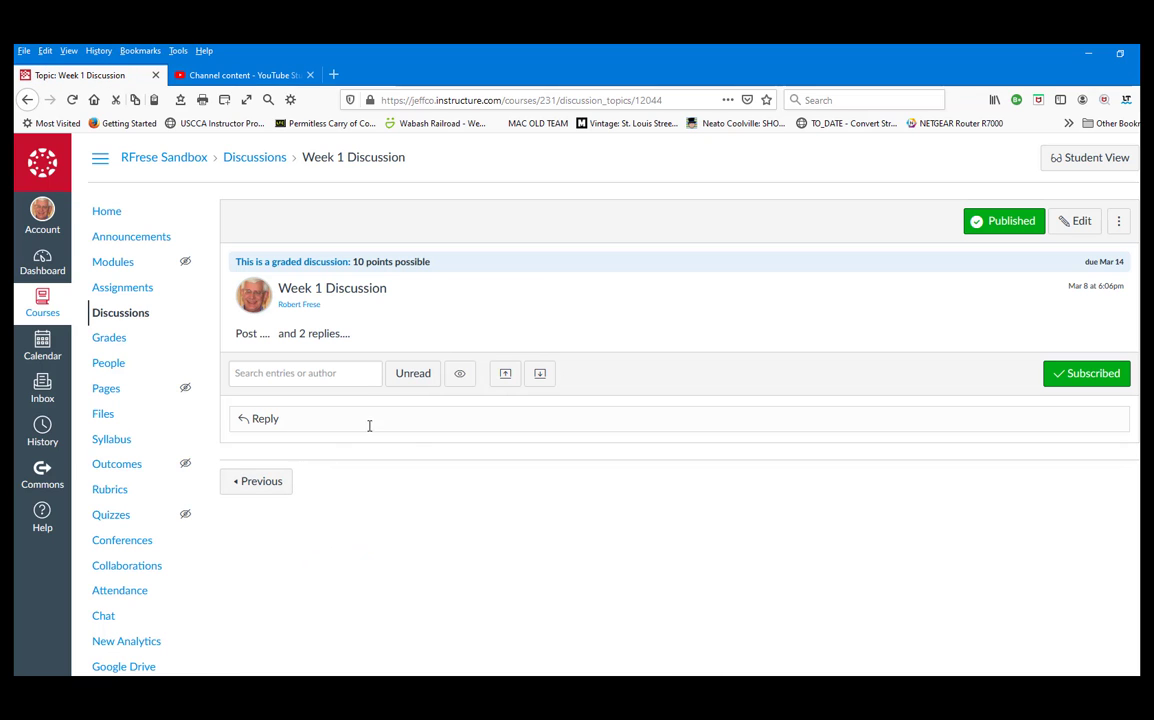
- Write and post the reply "Initital post...." to the Week 1 Discussion
left_click(250, 418)
left_click(245, 425)
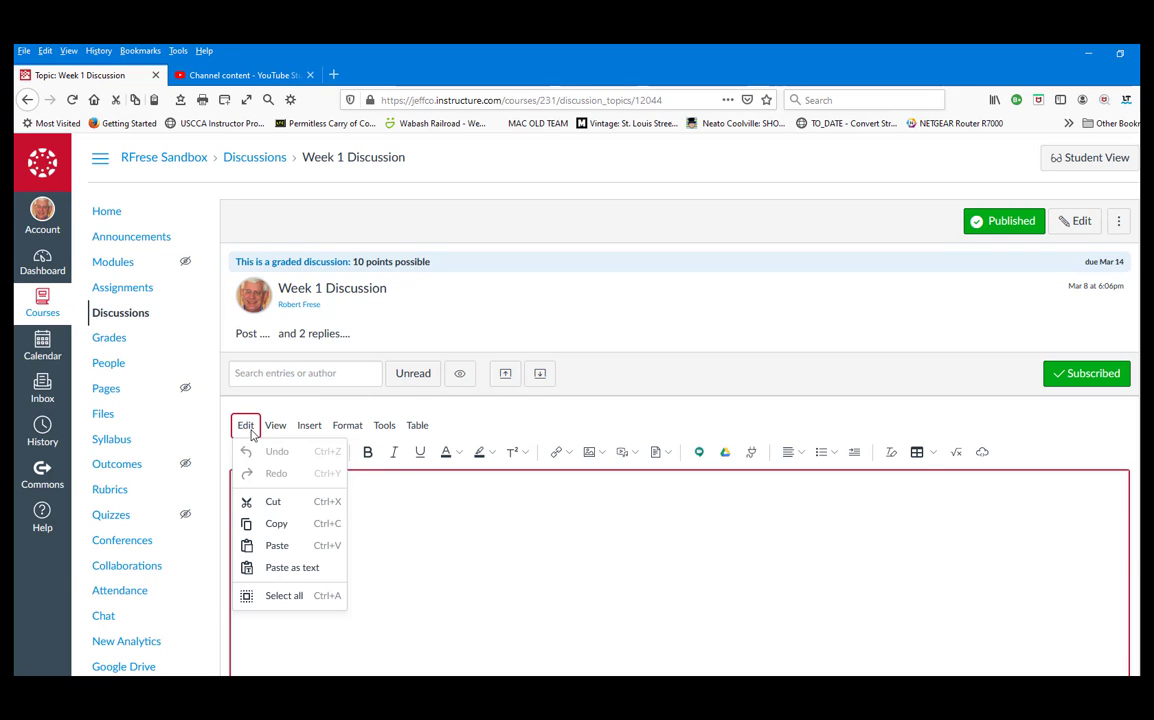
left_click(379, 484)
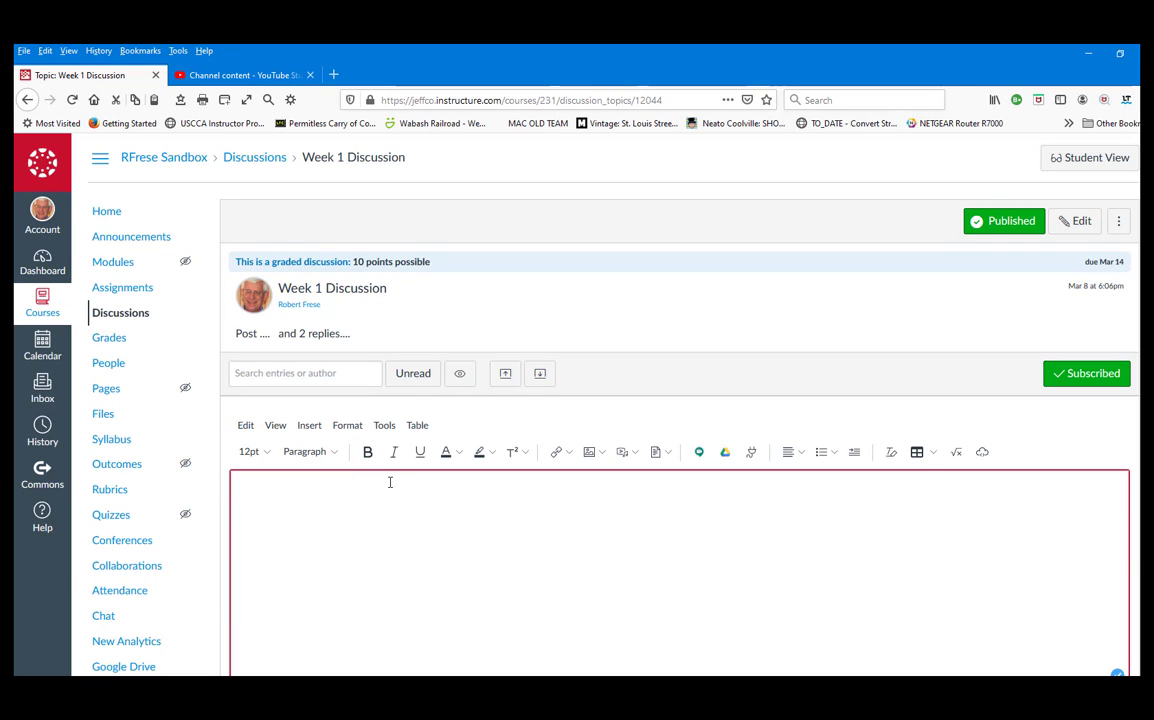
type("Inititial post....")
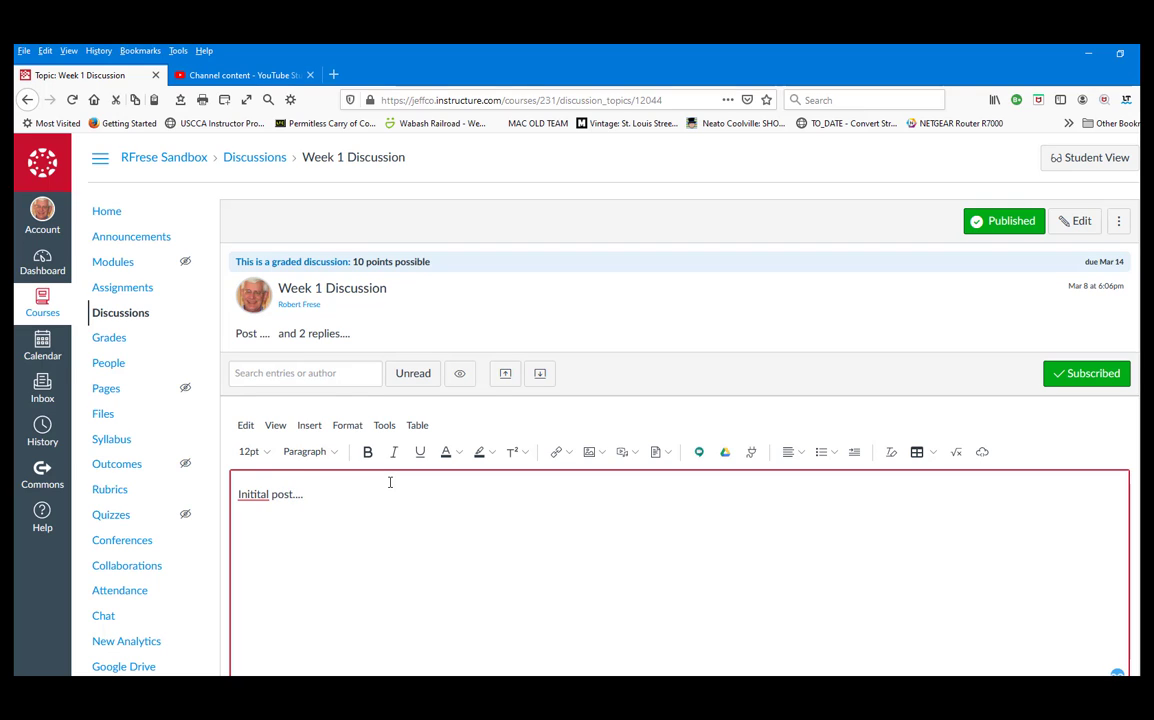
scroll(675, 530, "down", 2)
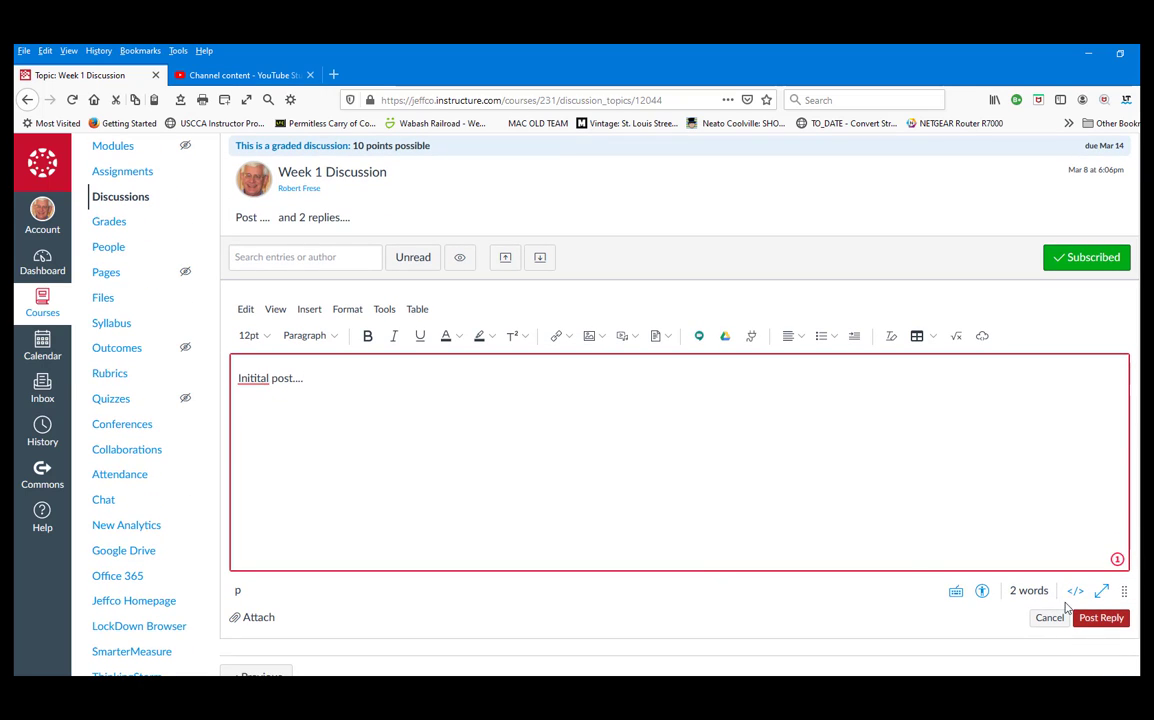
left_click(1100, 618)
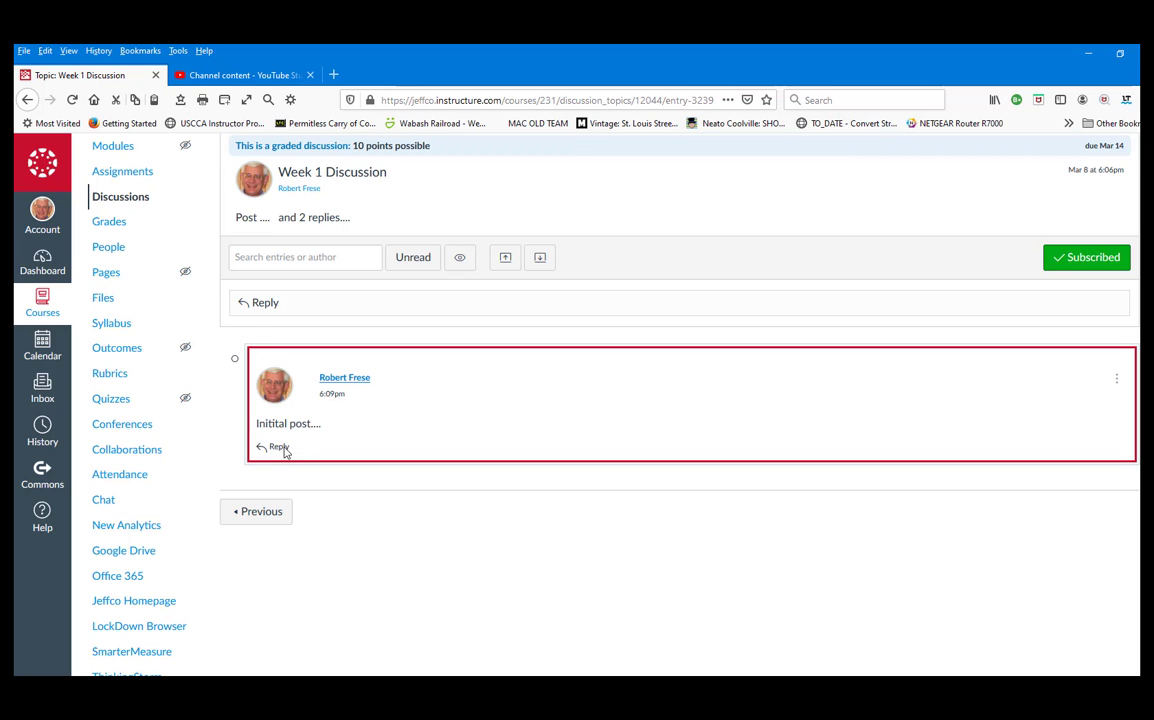
- Start adding a new quiz named "Week 1 quiz" to the Week 1 Module
scroll(146, 250, "up", 2)
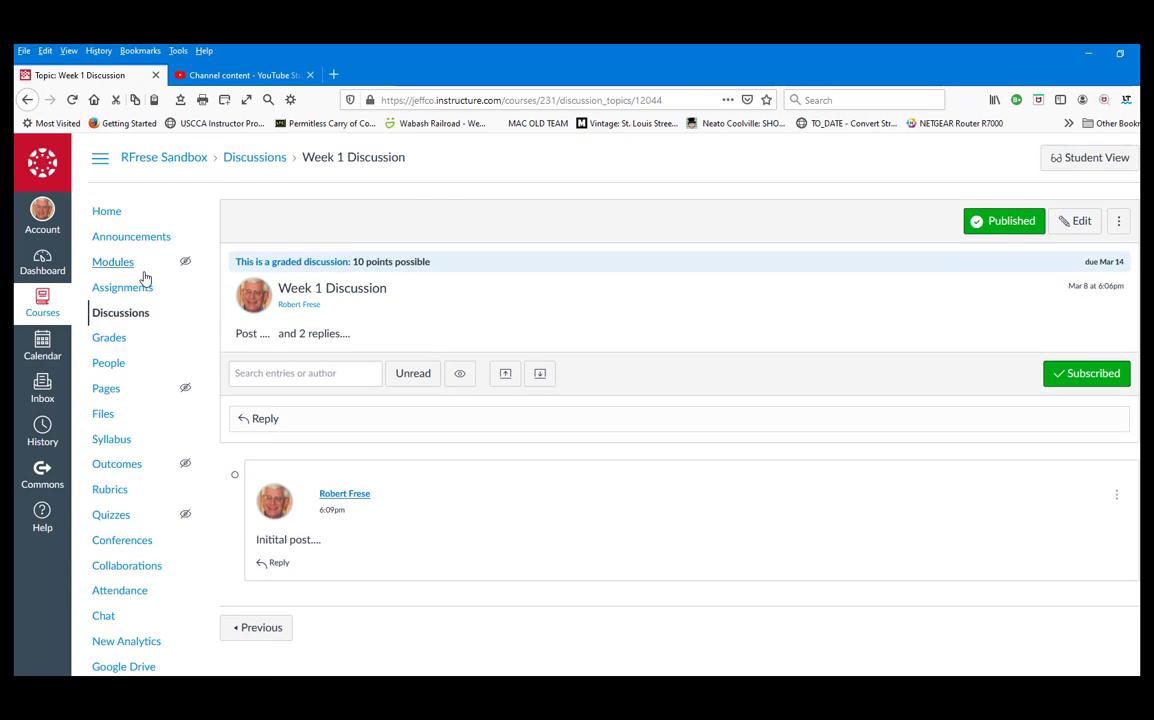
left_click(116, 264)
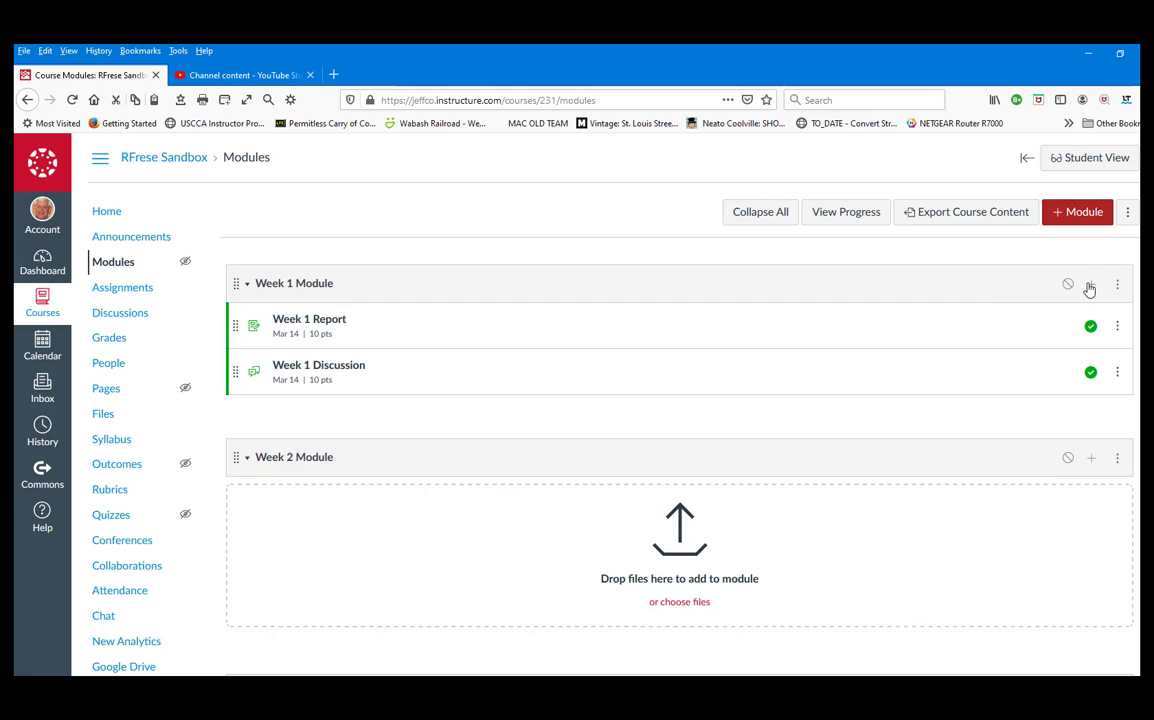
left_click(1091, 289)
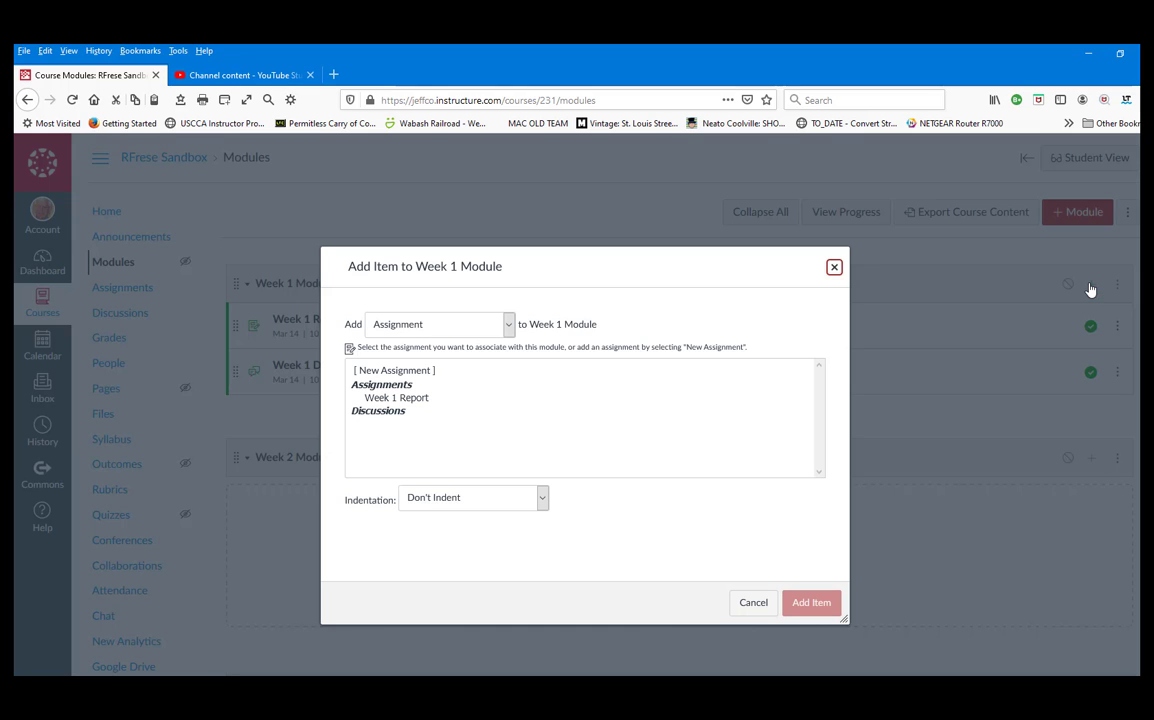
left_click(507, 328)
left_click(404, 367)
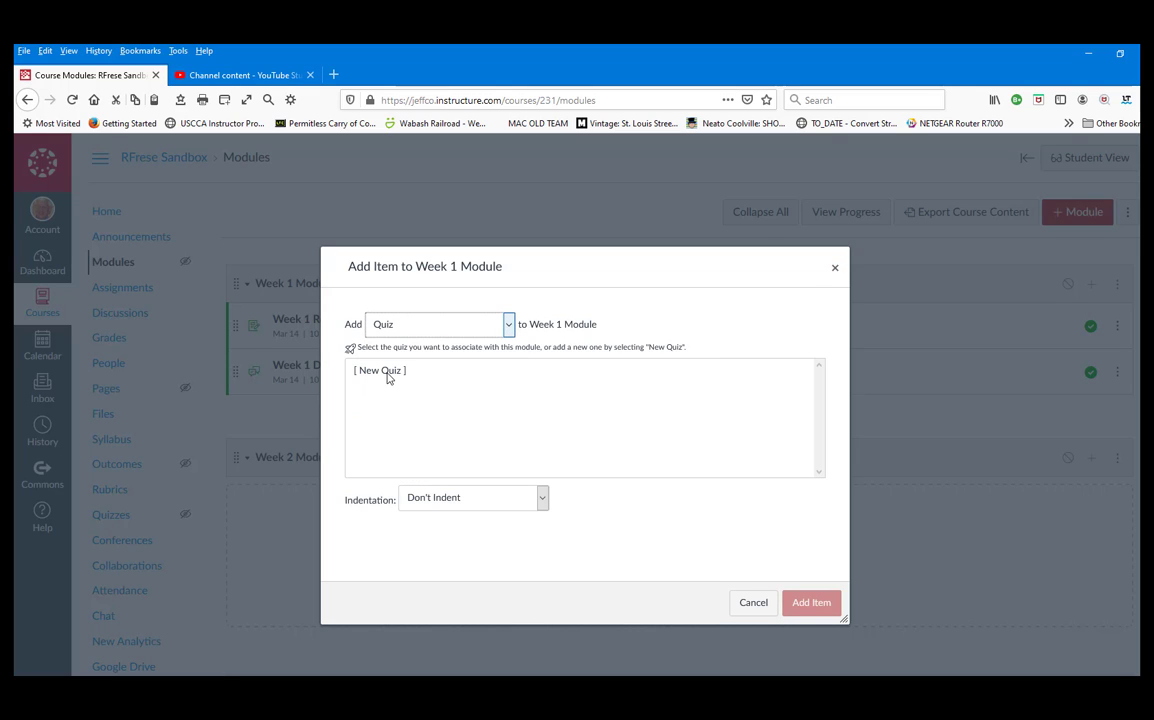
left_click(388, 374)
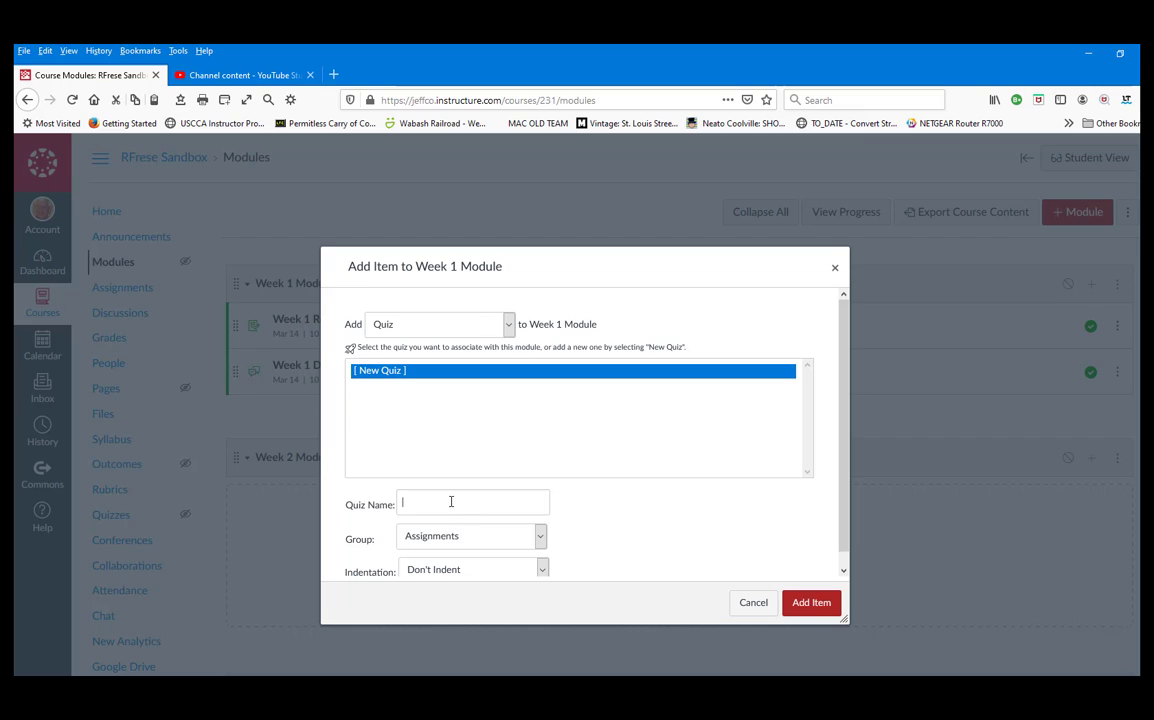
left_click(451, 500)
type("Week 1 quiz")
- Add the quiz to the module in the Assignments group without indentation, and open the Week 1 quiz
left_click(541, 537)
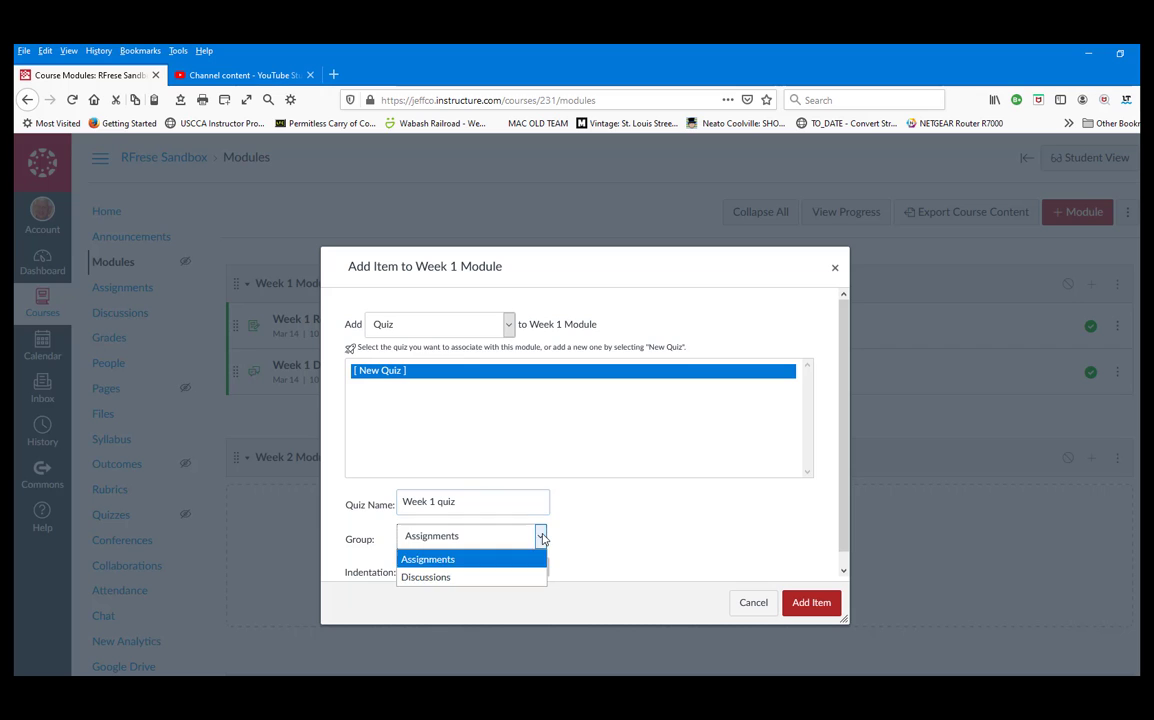
left_click(542, 539)
scroll(451, 541, "down", 3)
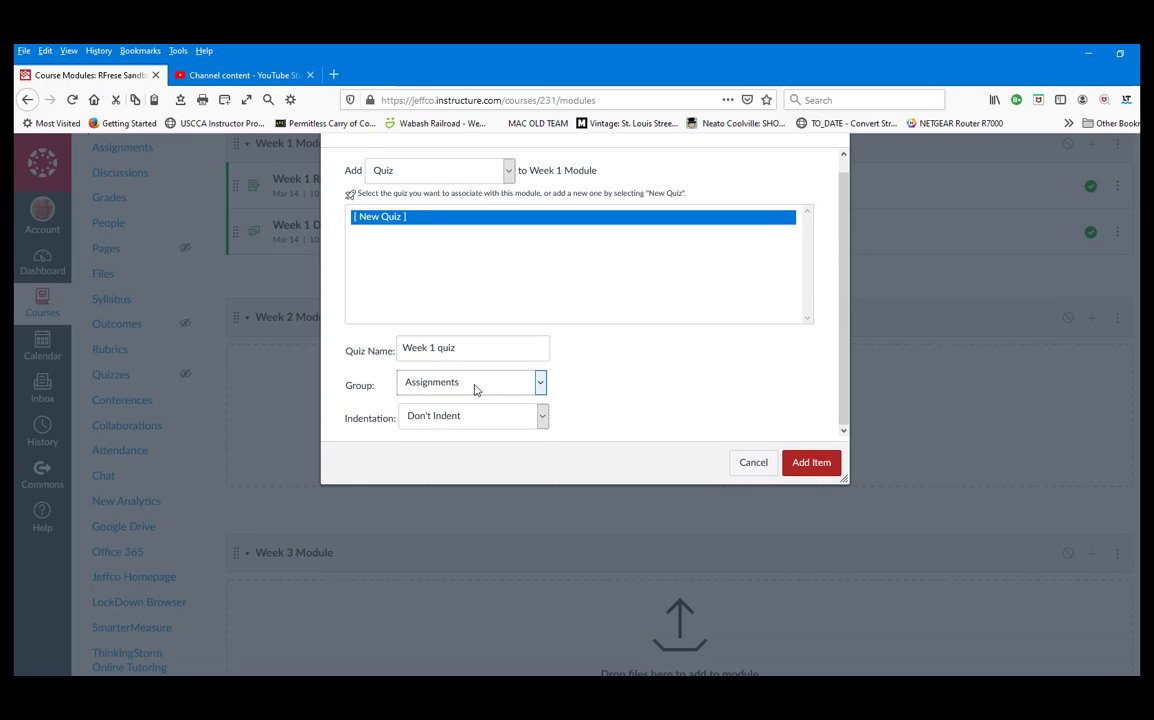
left_click(475, 383)
scroll(474, 391, "down", 1)
scroll(442, 430, "up", 2)
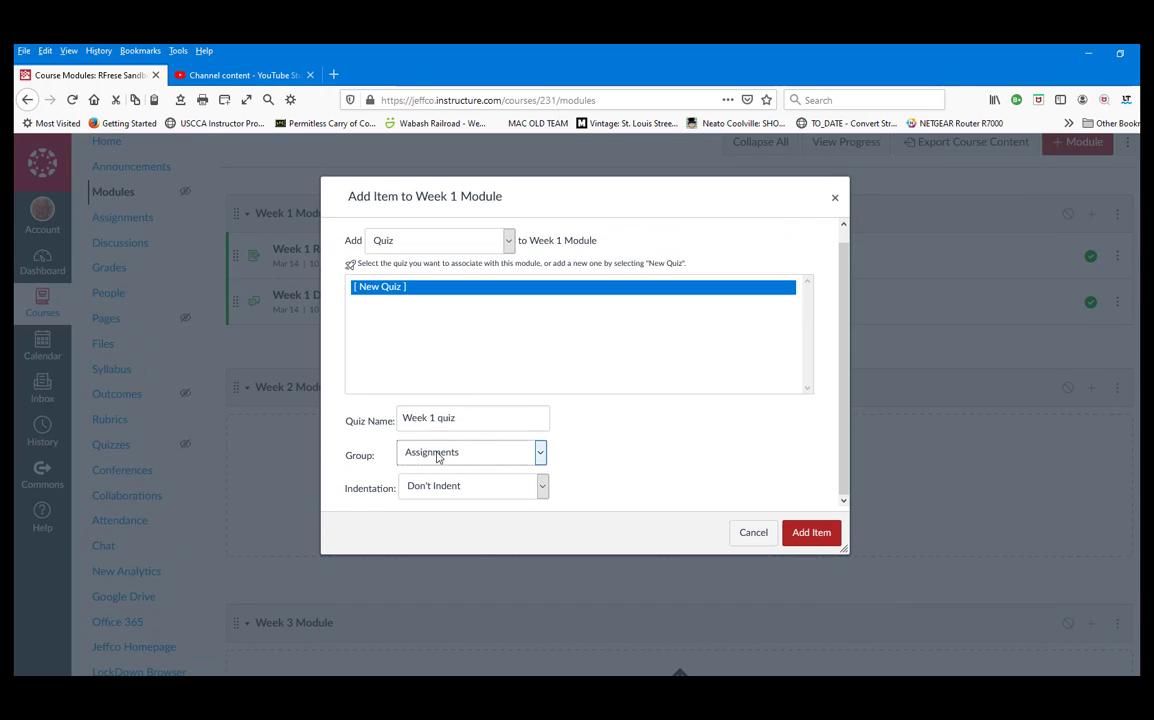
left_click(437, 457)
left_click(437, 459)
left_click(541, 456)
left_click(541, 456)
left_click(810, 533)
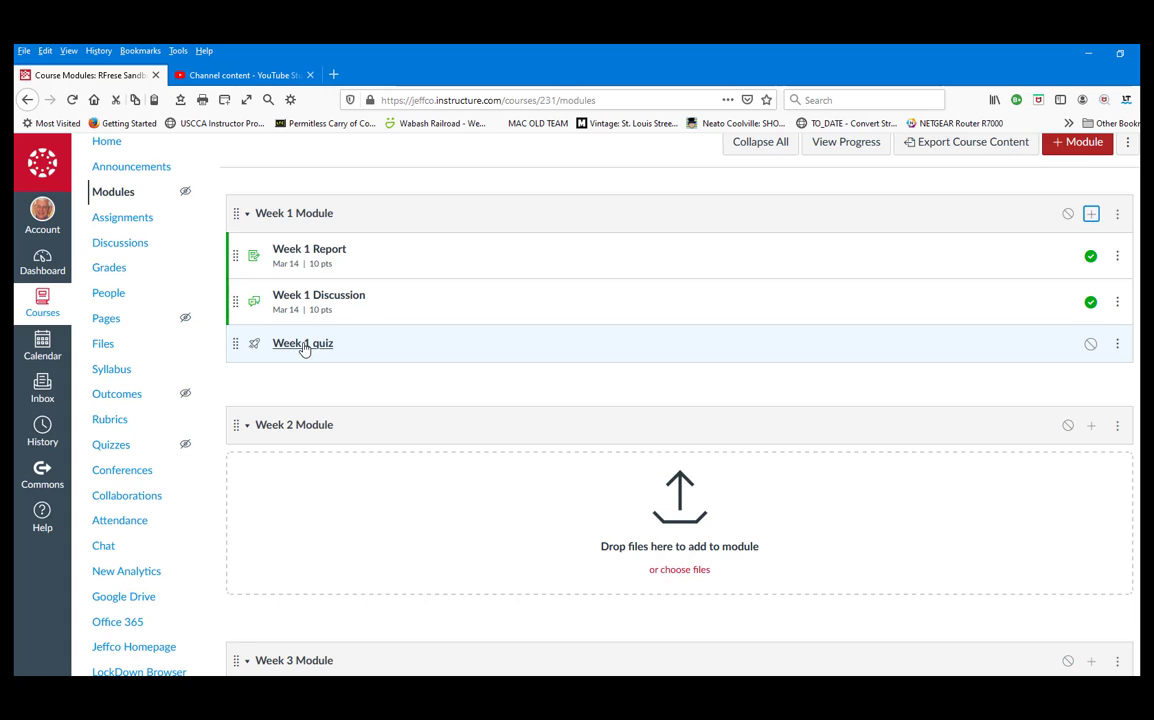
left_click(303, 347)
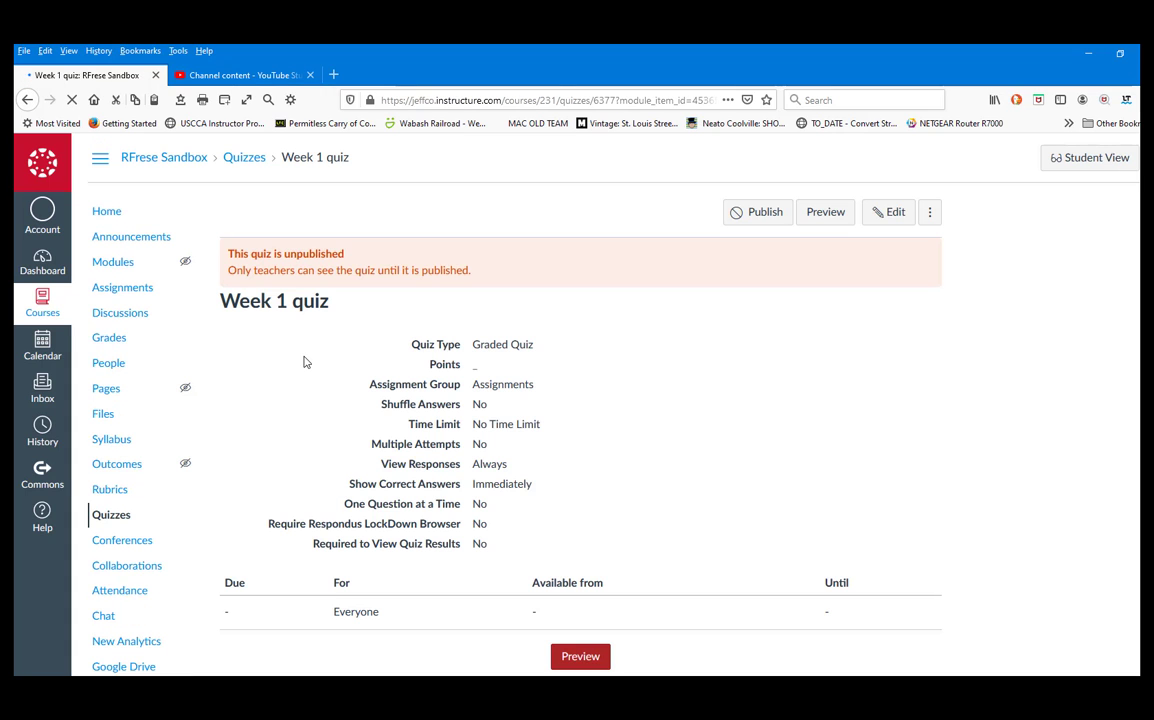
- Open the Week 1 quiz for editing and enter the instructions "Take the quiz...."
left_click(878, 217)
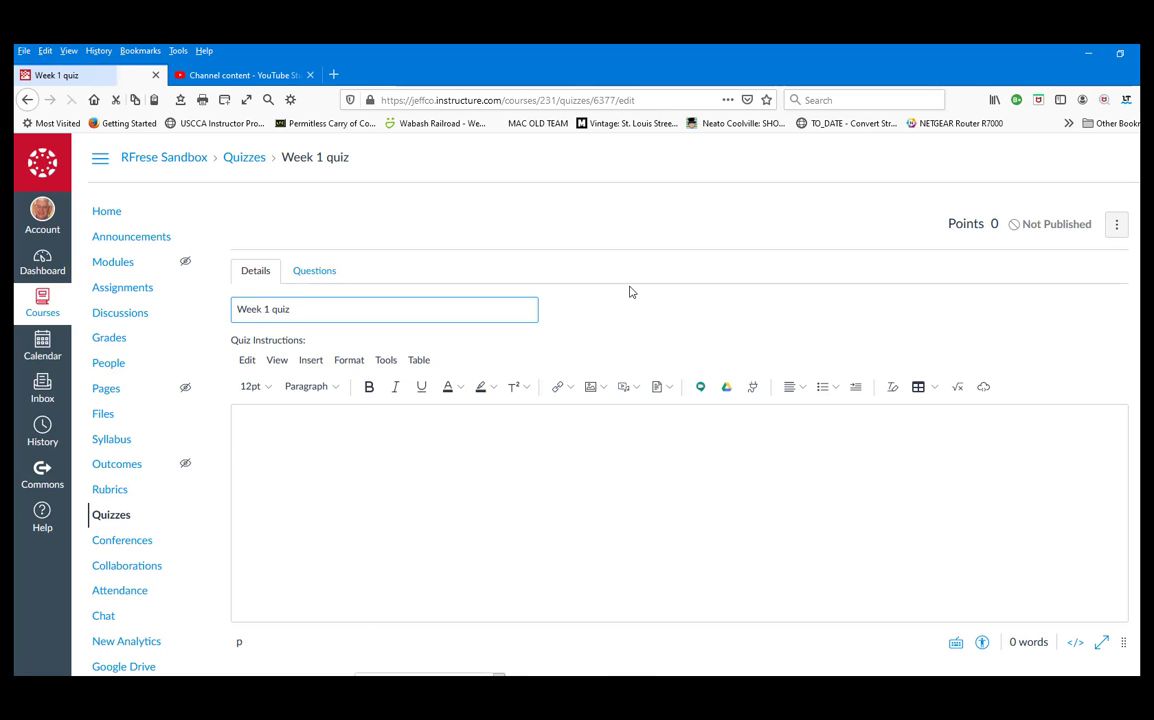
left_click(410, 434)
type("Tak")
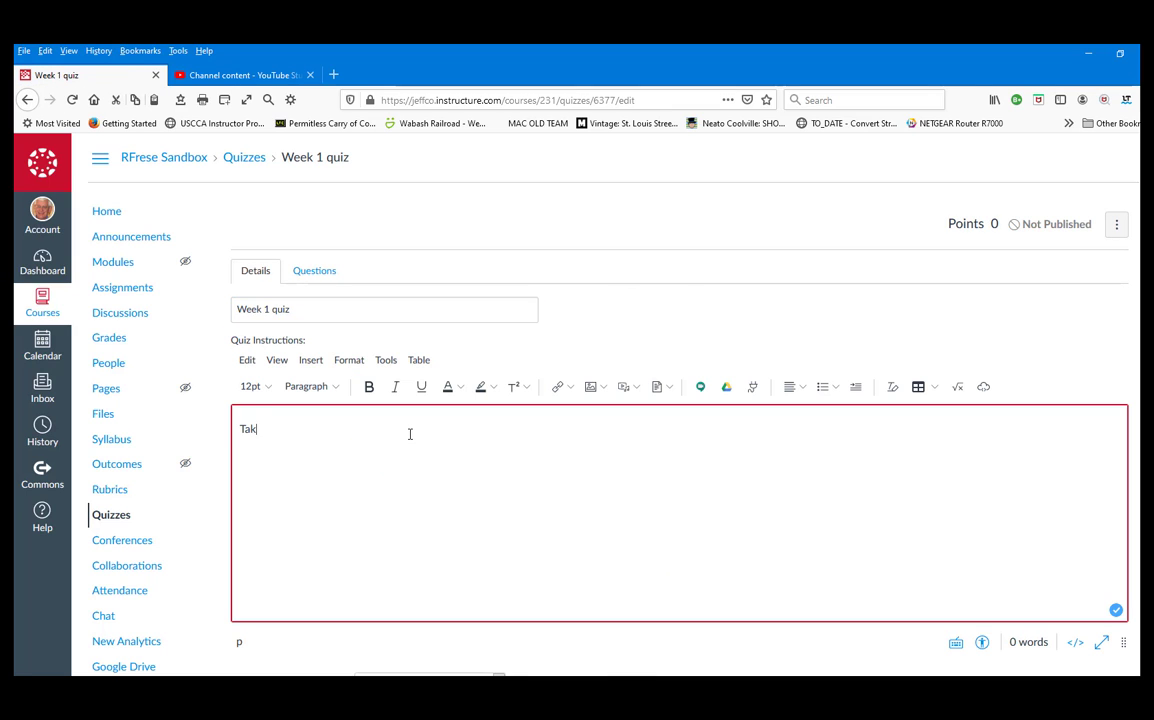
type("e th")
key("BackSpace")
key("BackSpace")
scroll(410, 434, "down", 3)
scroll(430, 476, "down", 2)
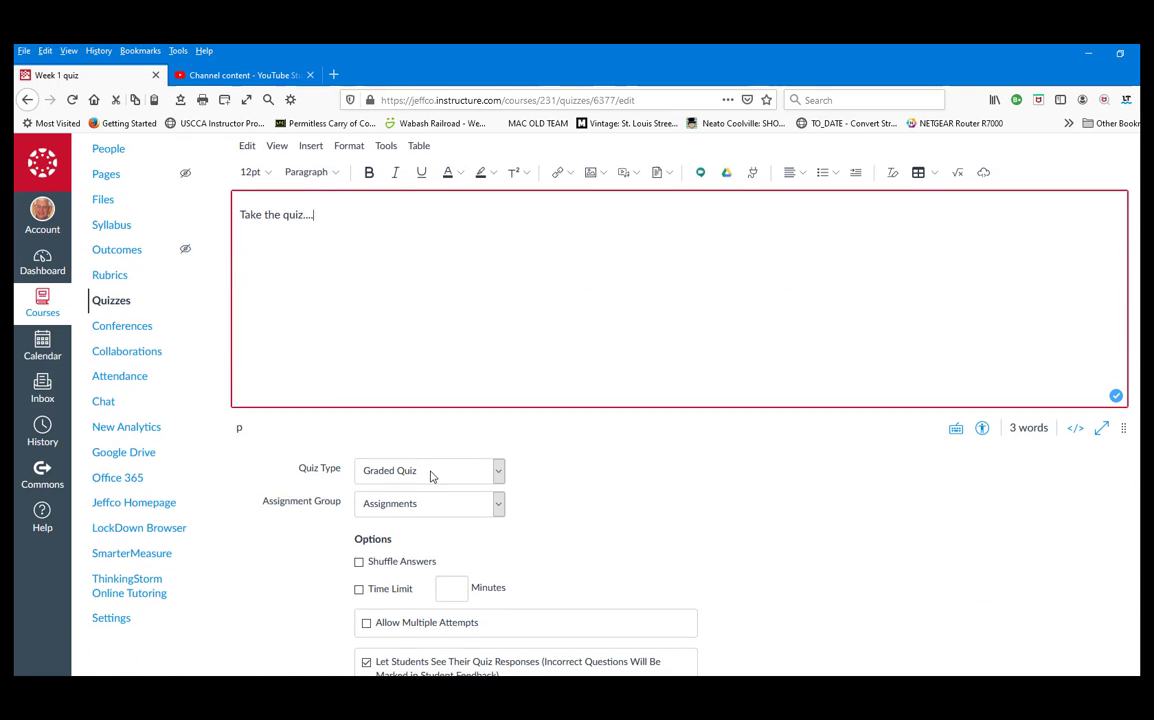
- Keep the quiz in the Assignments group, enable shuffled answers and set a time limit of 20 minutes
left_click(498, 368)
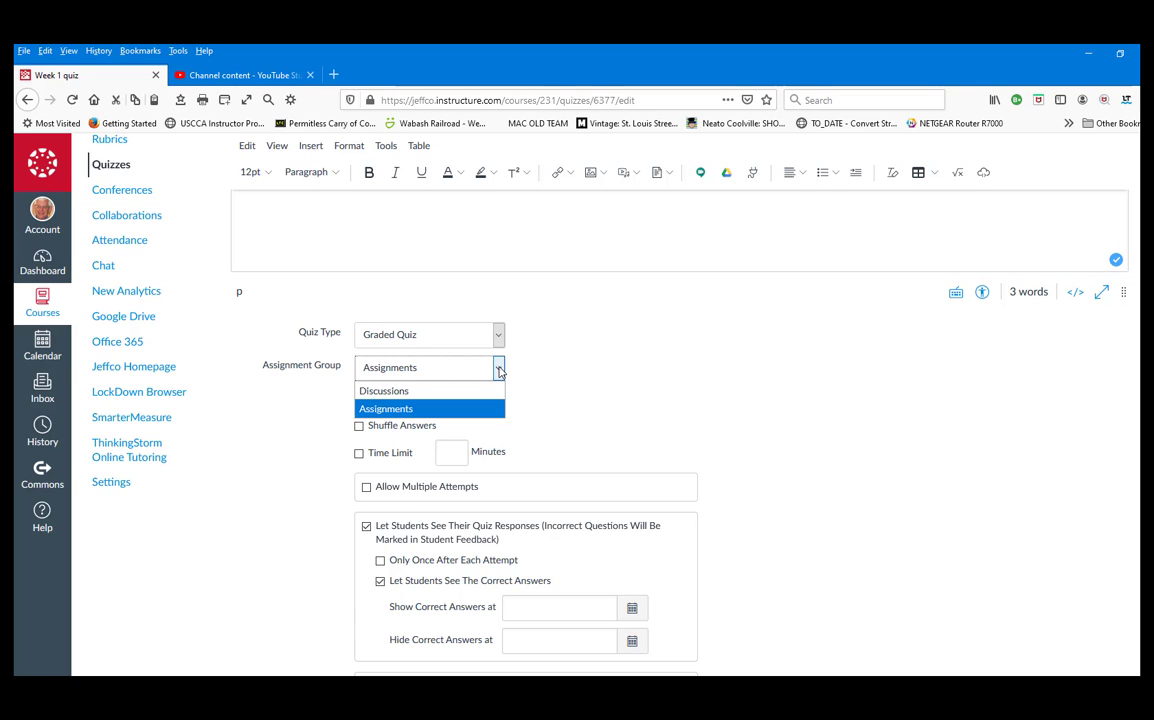
left_click(499, 370)
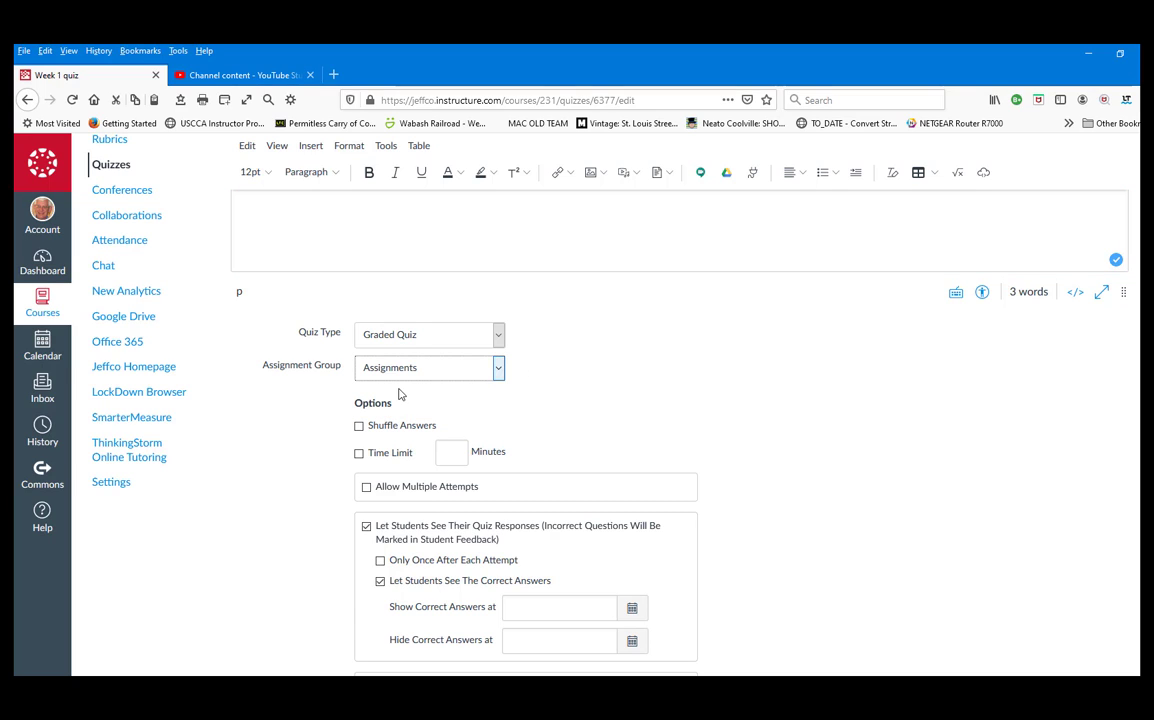
left_click(359, 426)
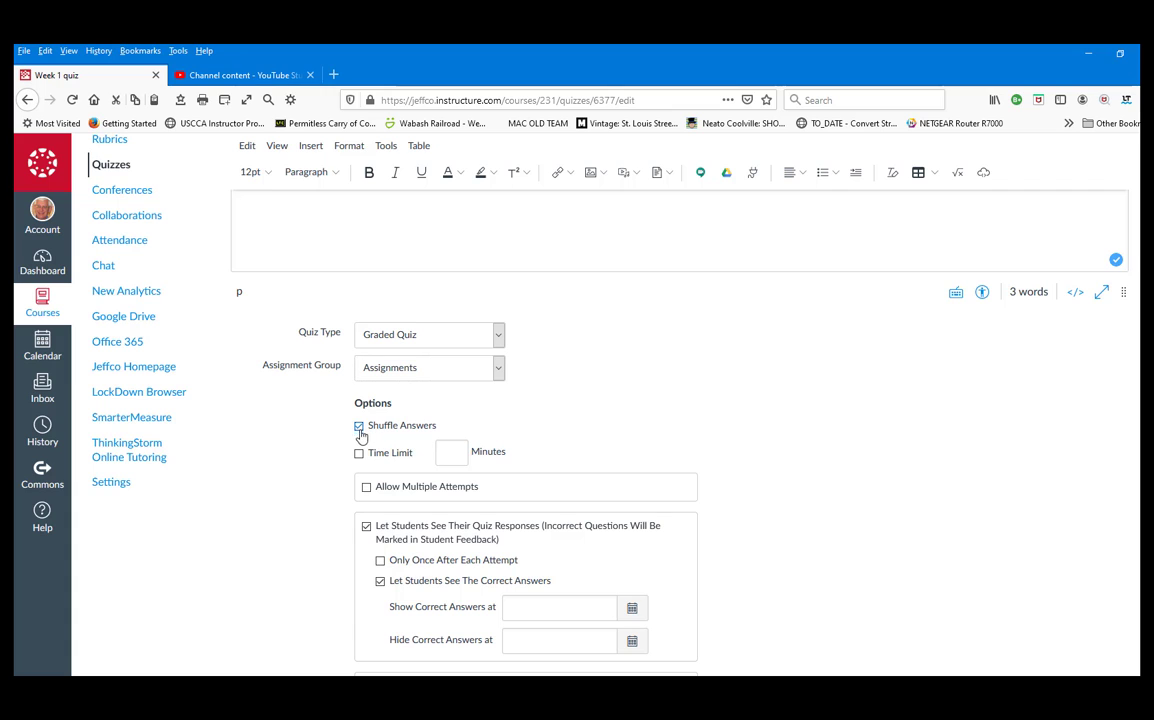
left_click(360, 455)
left_click(440, 458)
type("20")
scroll(601, 456, "down", 1)
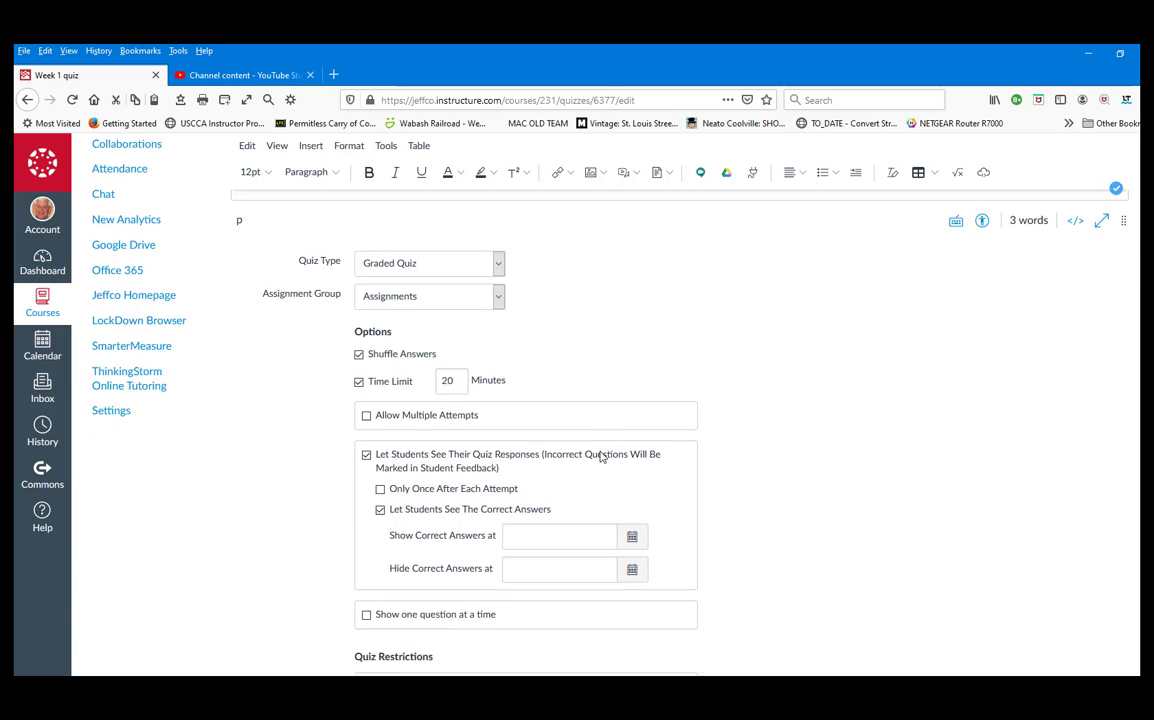
- Allow multiple attempts on the quiz, keeping the highest score and limiting the allowed attempts to 2
scroll(601, 456, "down", 1)
left_click(366, 346)
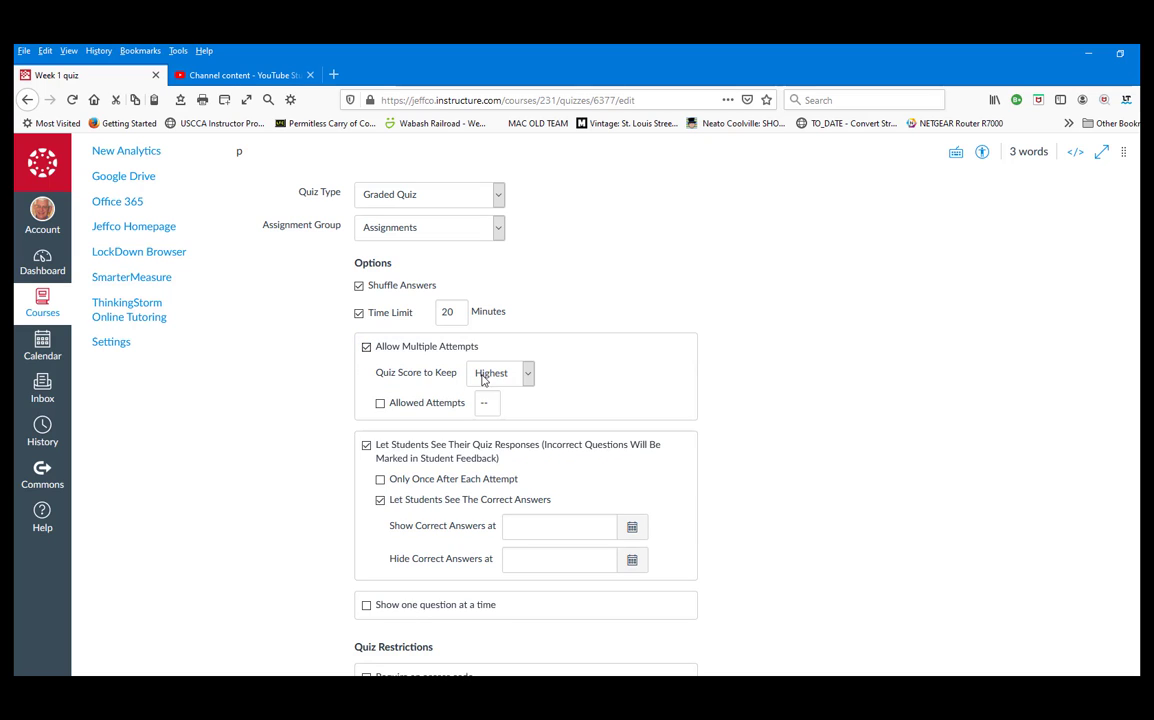
left_click(528, 376)
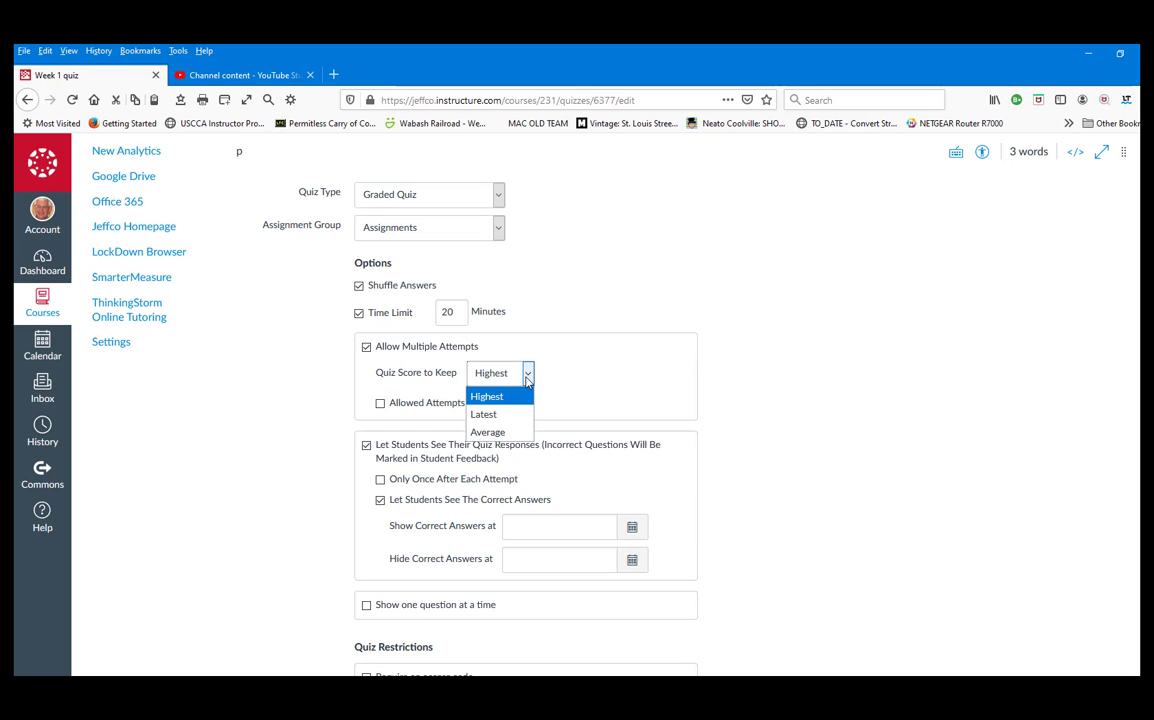
left_click(527, 381)
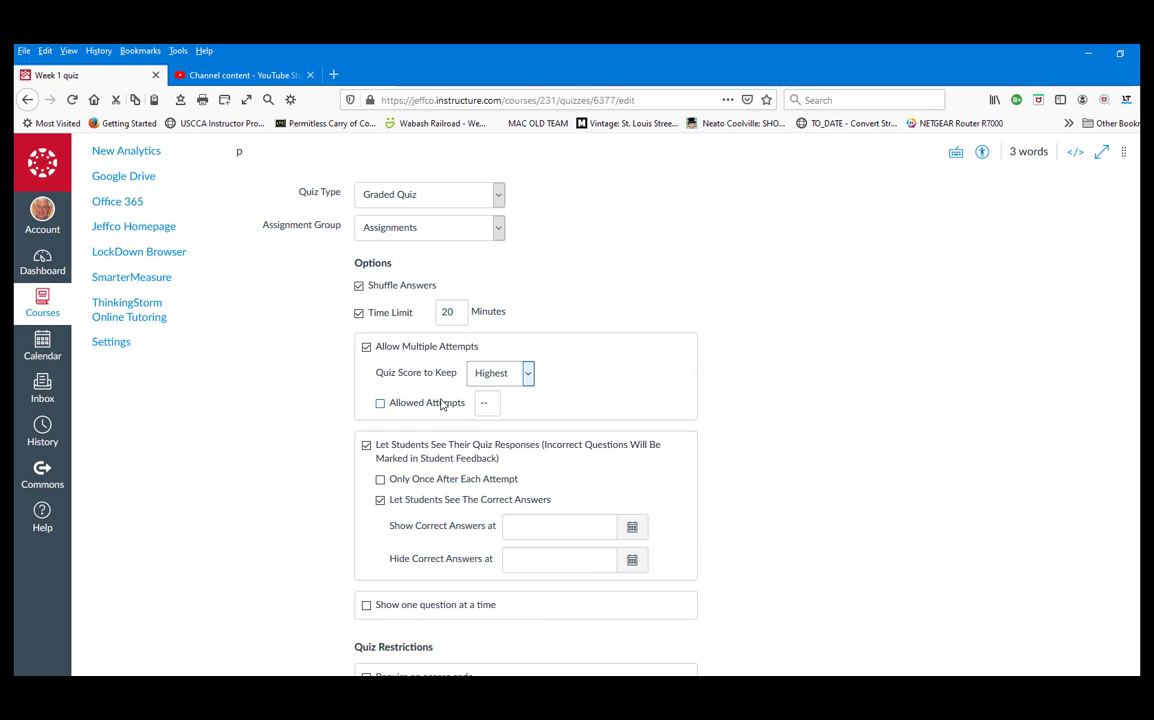
left_click(380, 403)
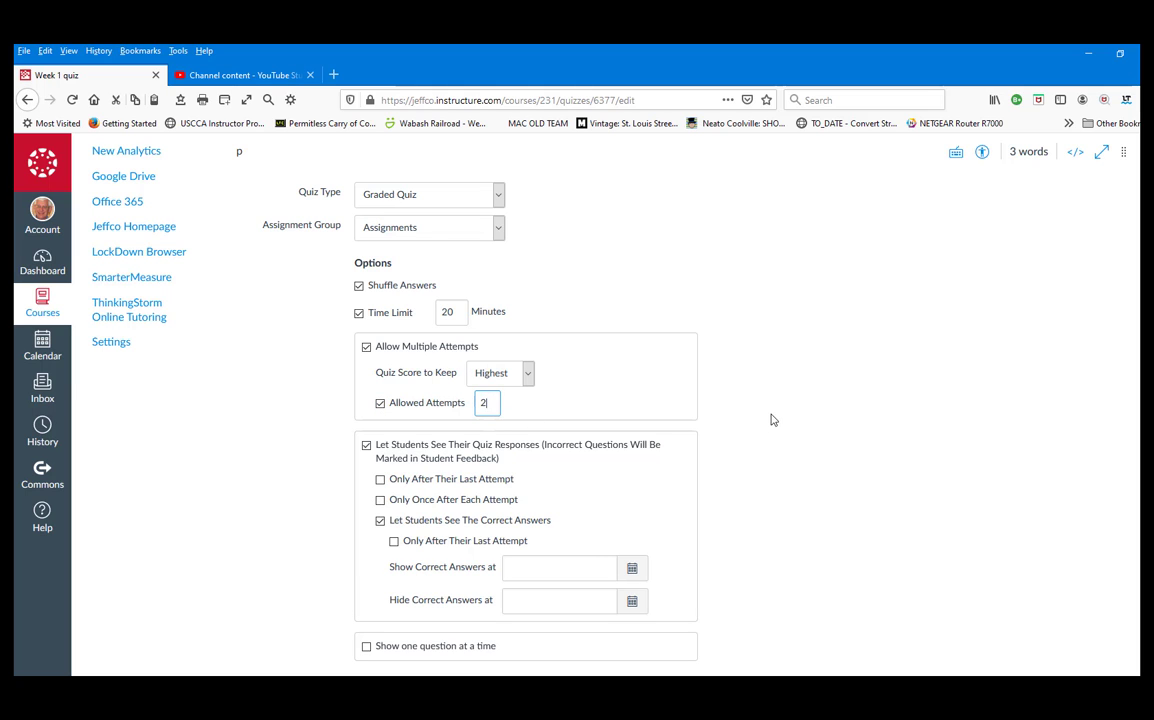
type("2")
- Set the quiz's due date to Mar 14 at 11:59pm, then save and publish the quiz
scroll(783, 420, "down", 3)
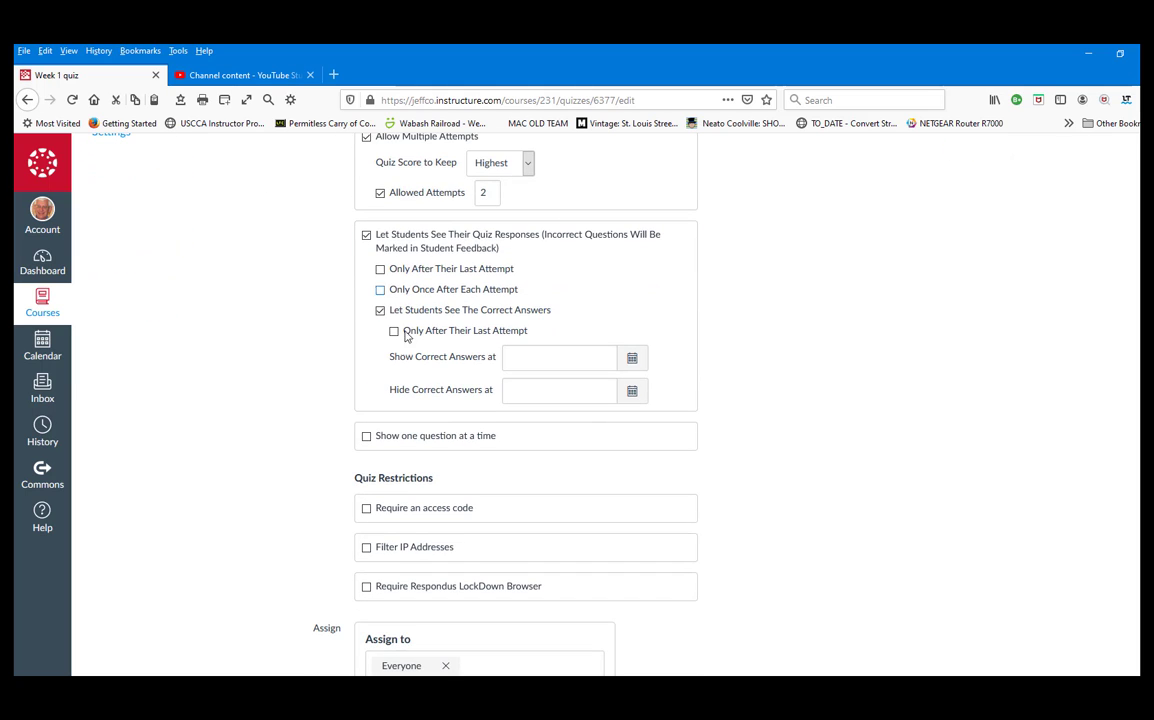
scroll(822, 408, "down", 3)
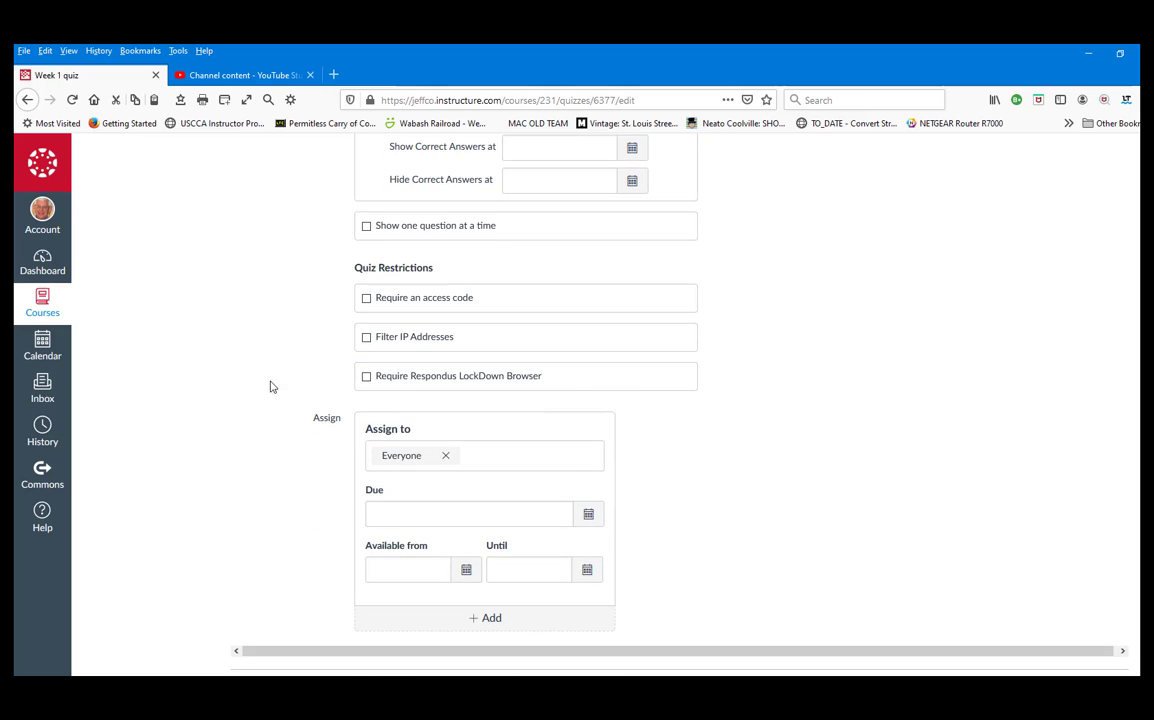
left_click(588, 514)
left_click(377, 622)
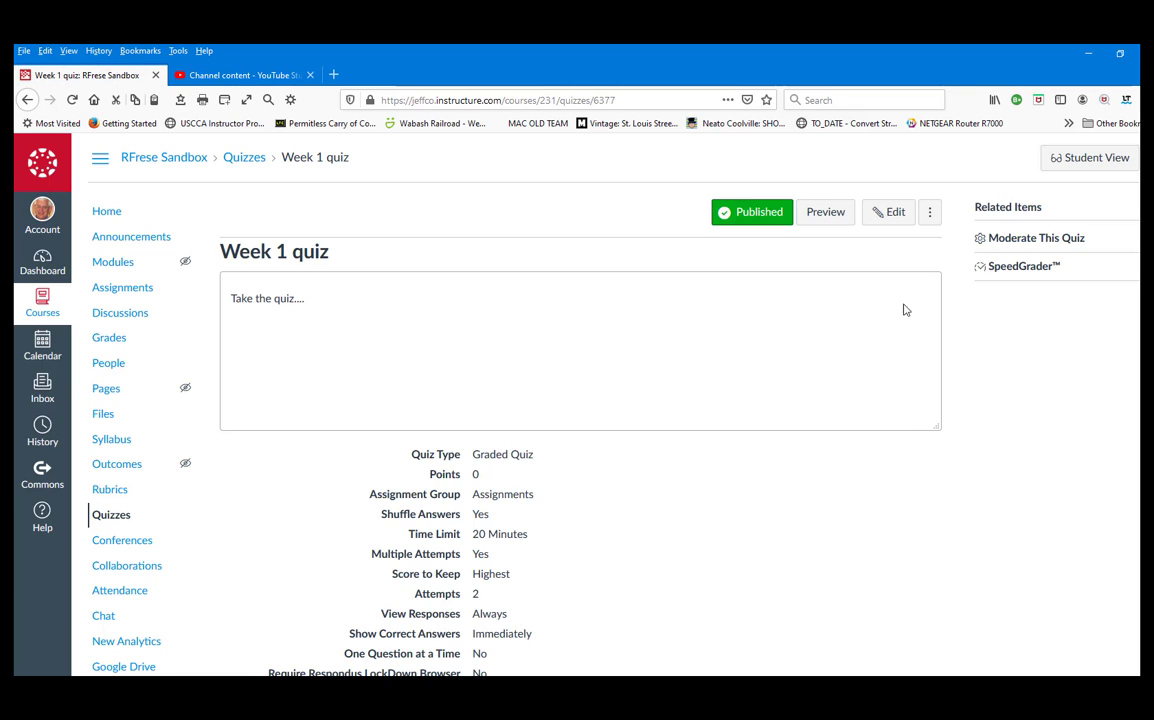
- Create an assignment group named "Quizzes" and move the Week 1 quiz into it from the Assignments group
left_click(237, 158)
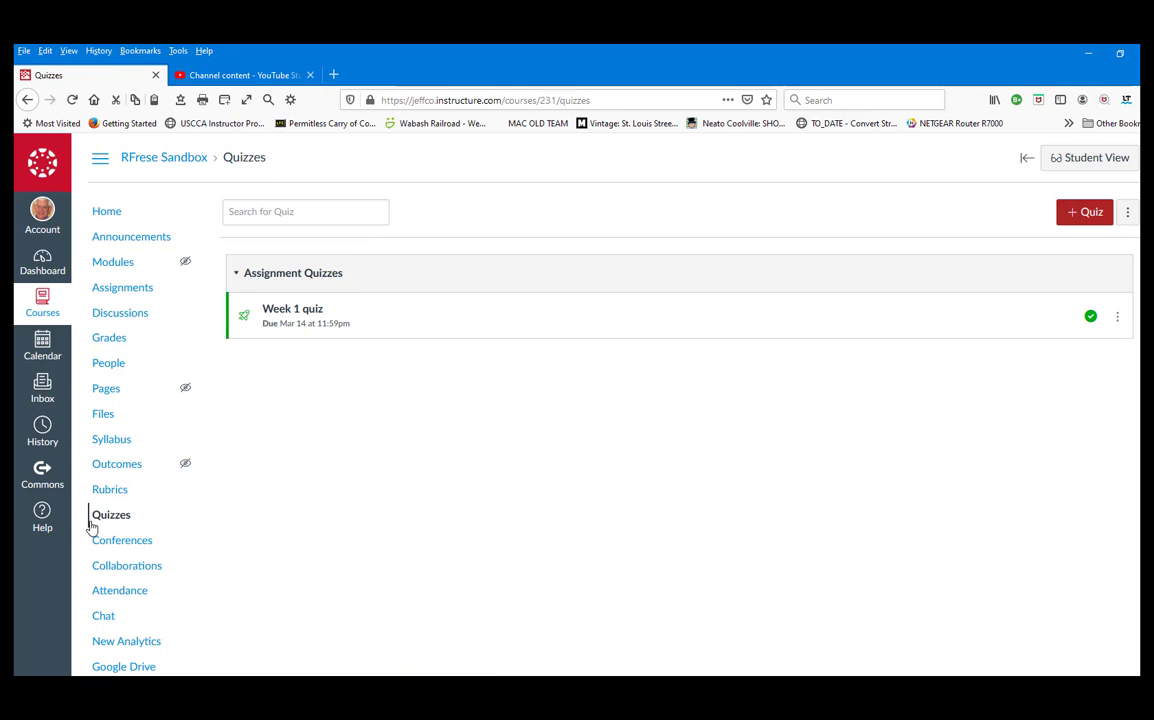
left_click(116, 292)
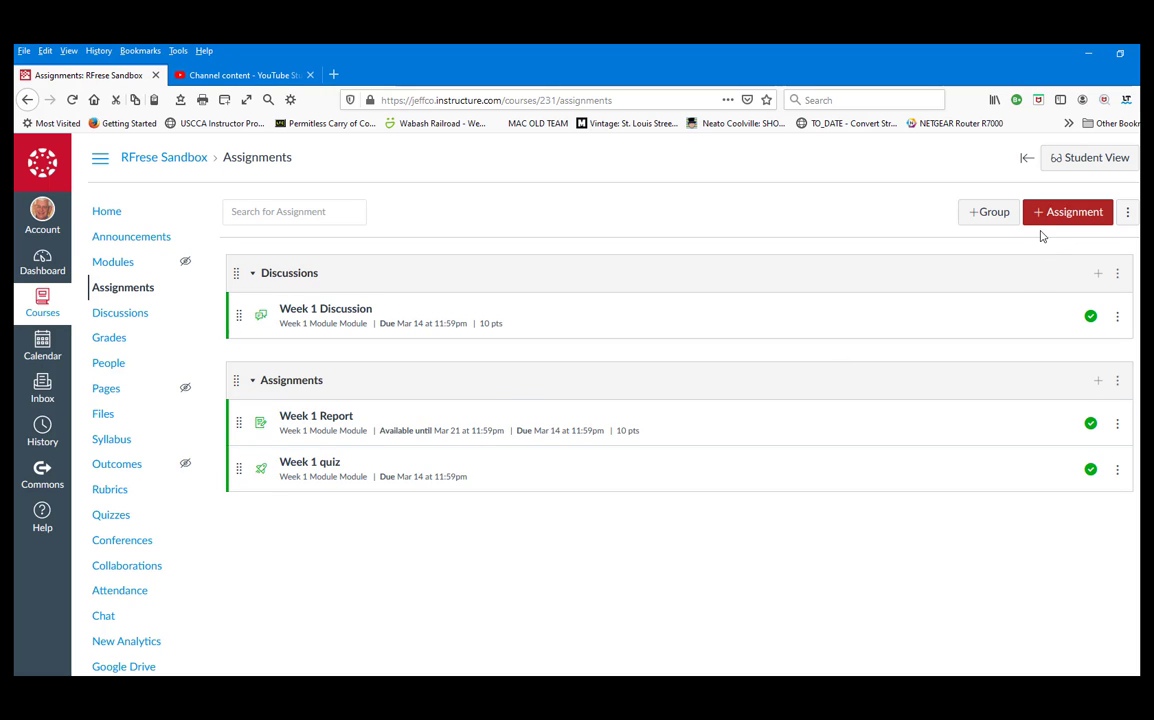
left_click(994, 217)
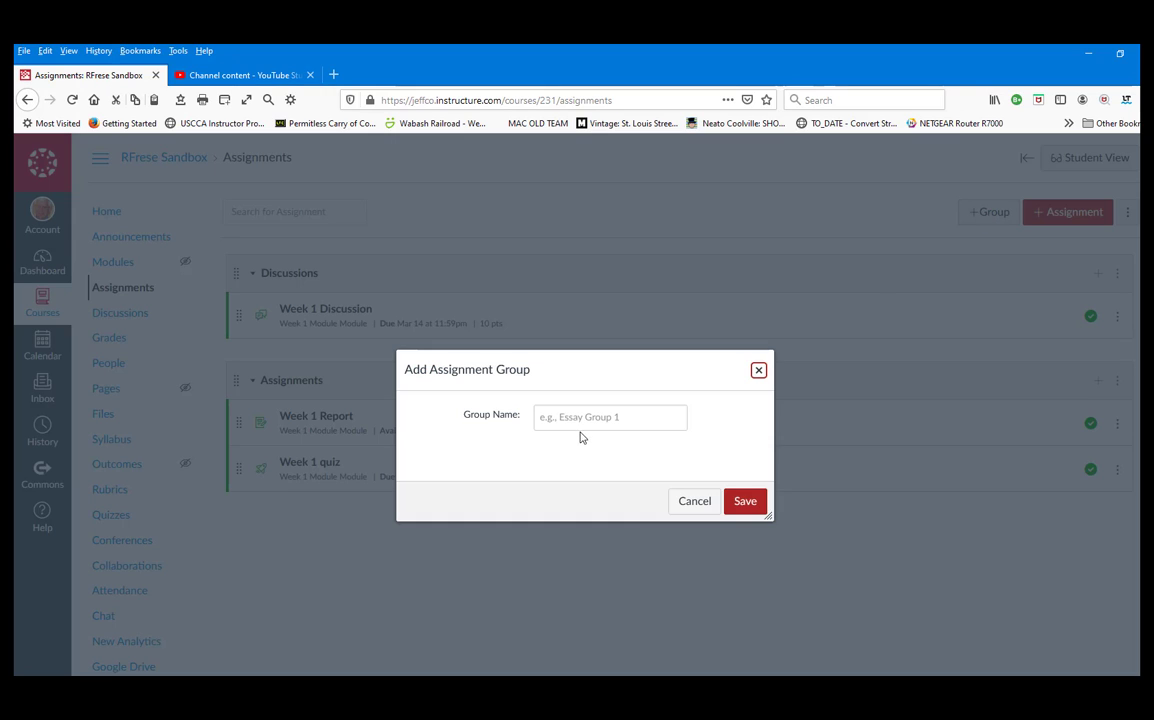
left_click(587, 421)
type("Qui")
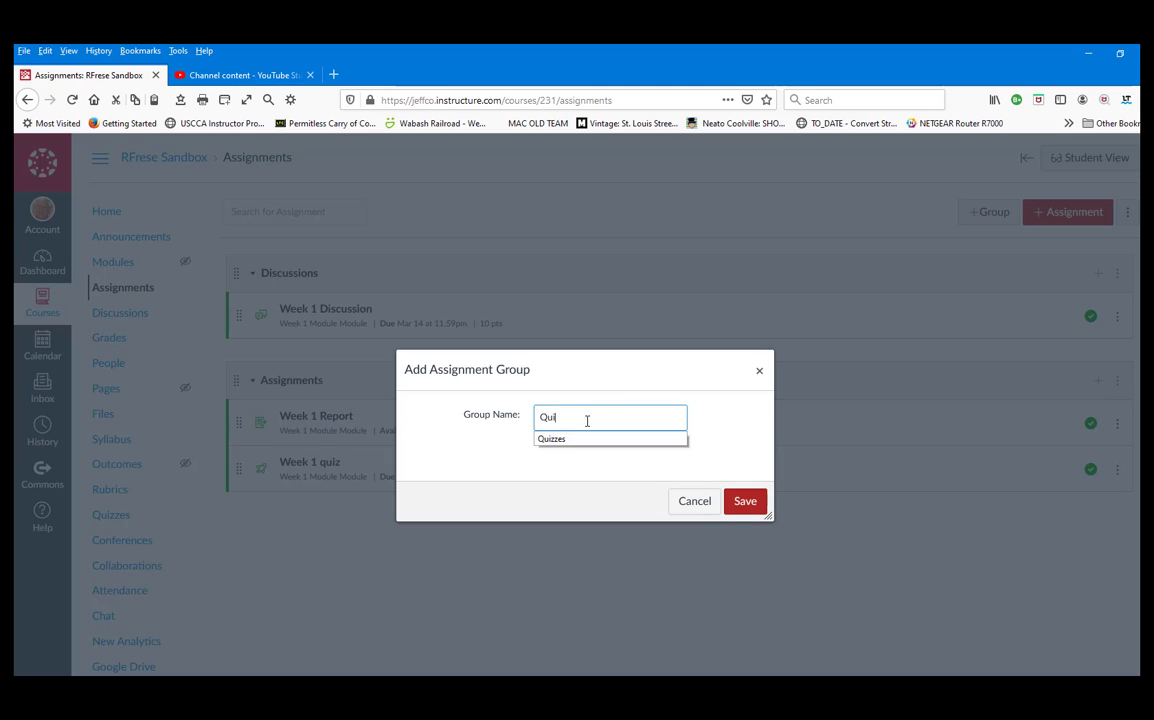
type("z")
left_click(552, 440)
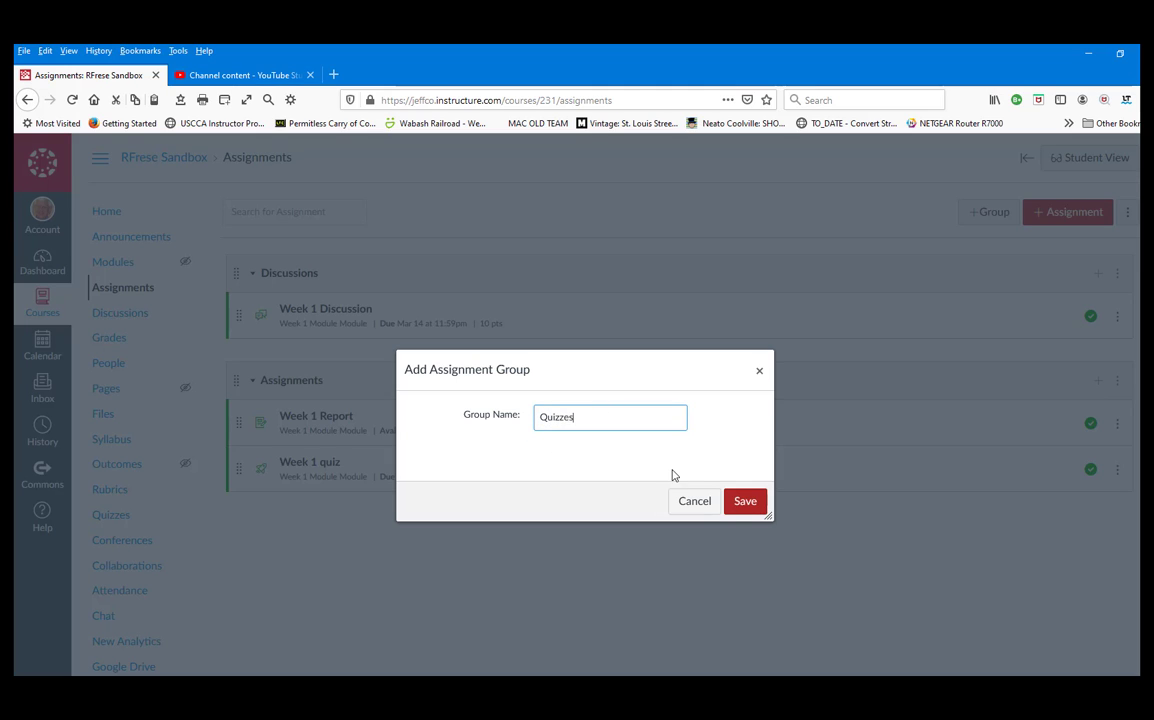
left_click(738, 502)
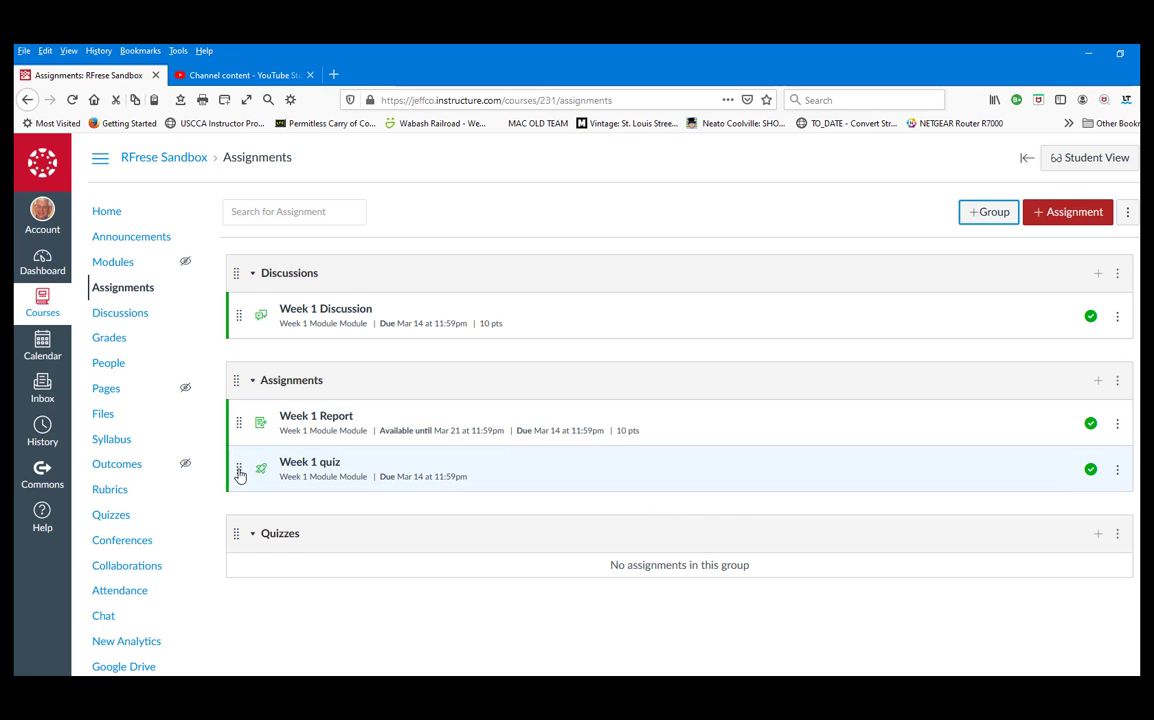
left_click_drag(239, 474, 249, 567)
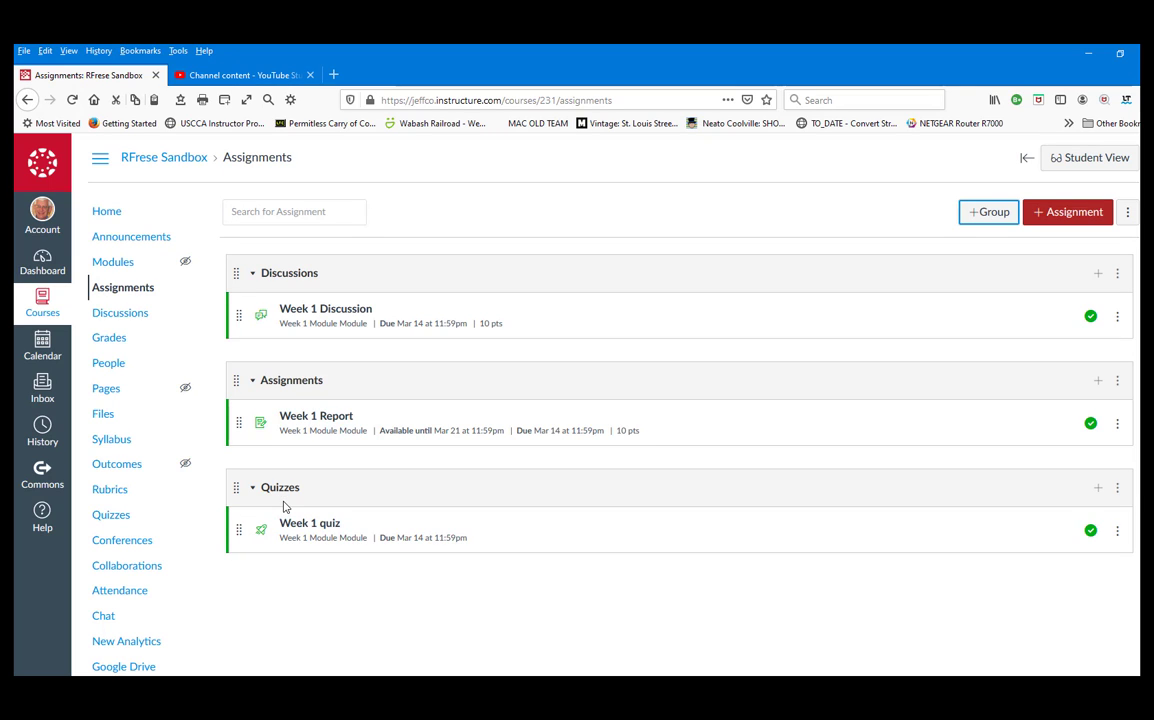
- Add a new assignment named "Week 2 Report" to the Week 2 Module without indentation
left_click(113, 265)
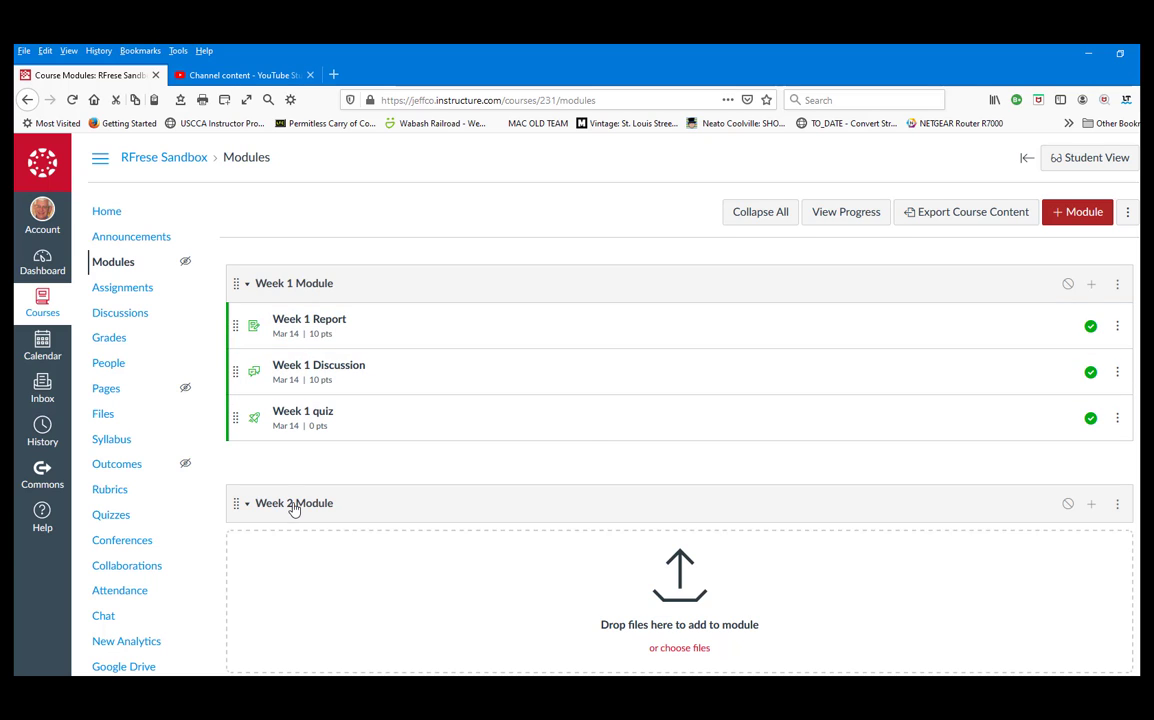
left_click(1091, 505)
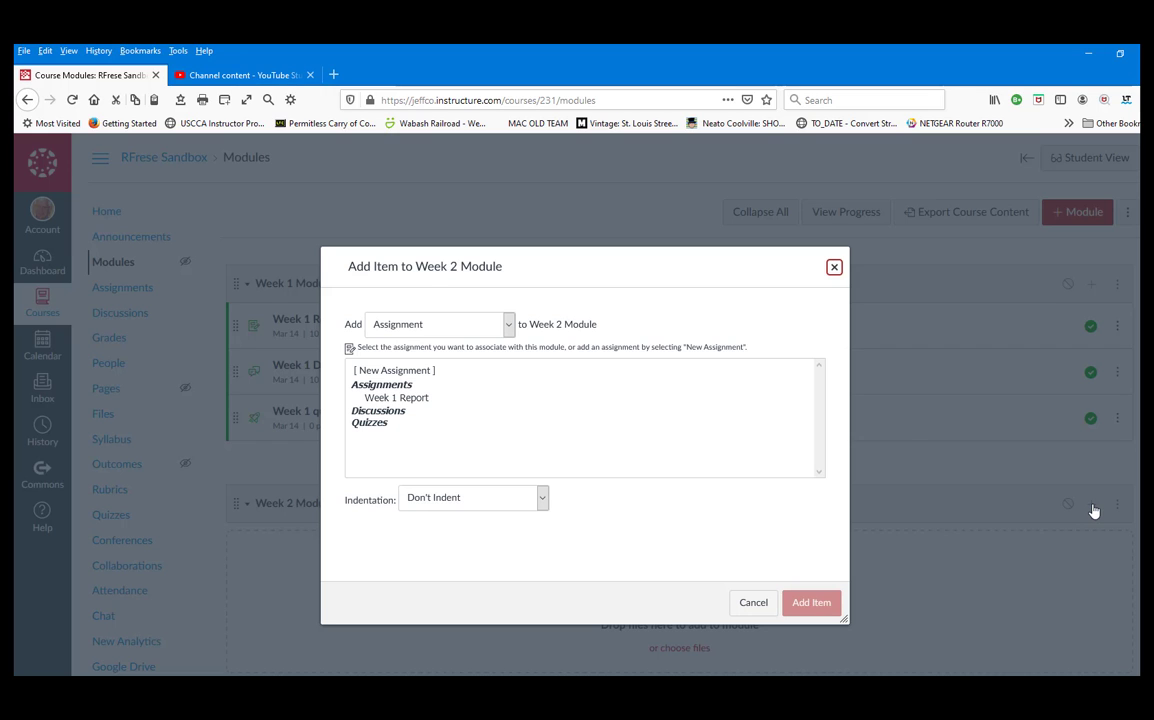
left_click(405, 372)
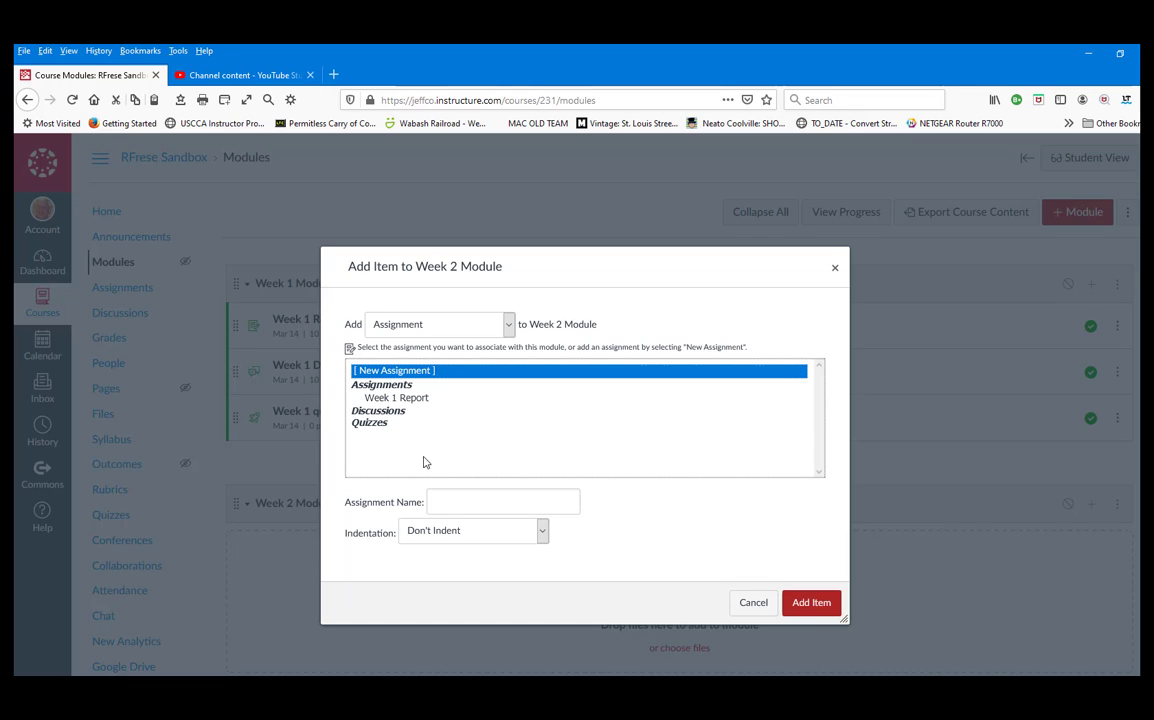
left_click(462, 504)
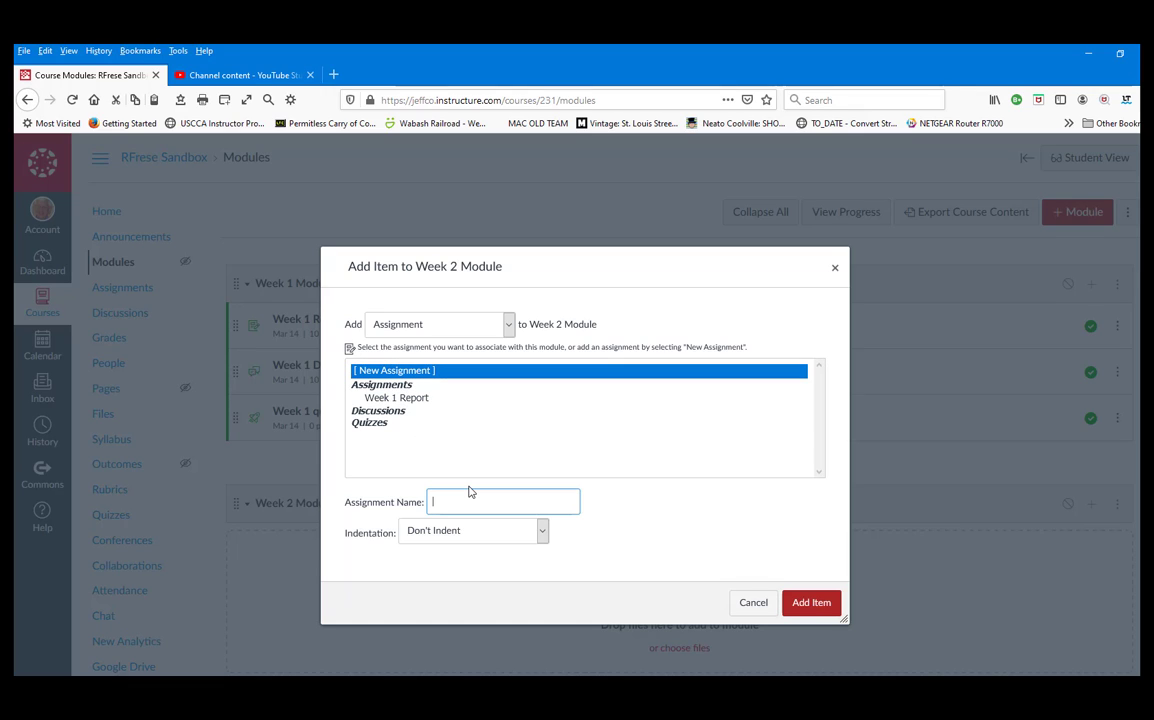
type("Week 2 Report")
left_click(812, 604)
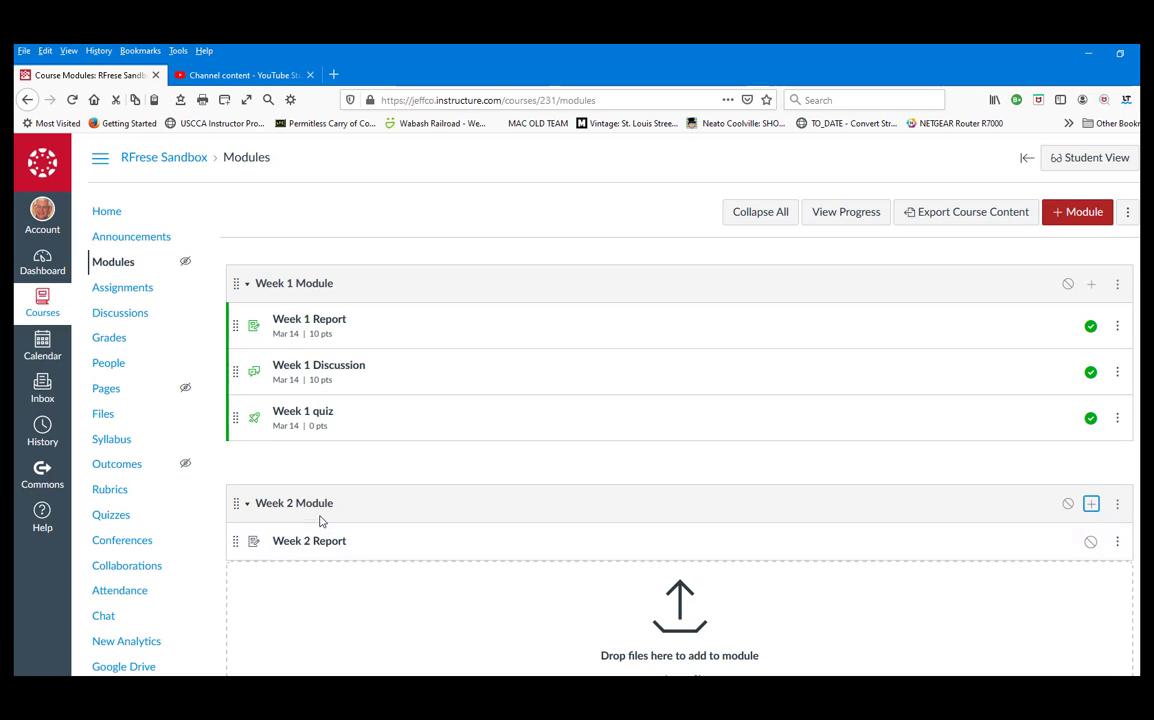
- Open the Week 2 Report for editing, enter the description "Write a report...." and set it to 10 points
left_click(318, 546)
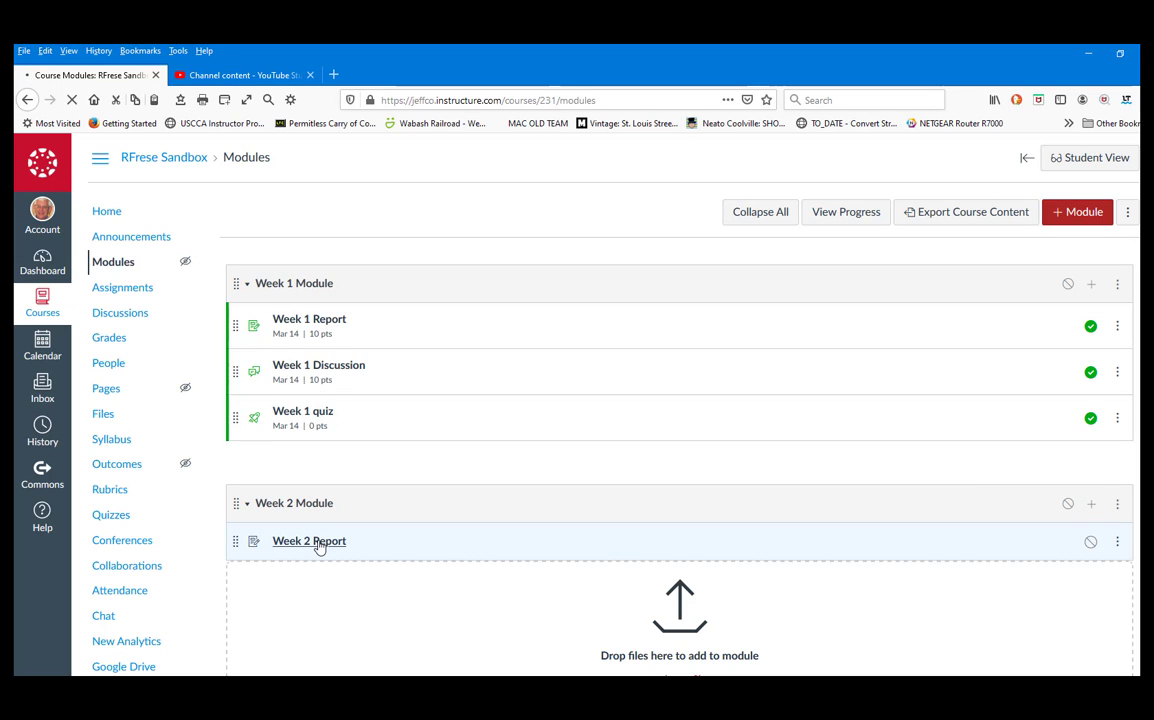
left_click(897, 214)
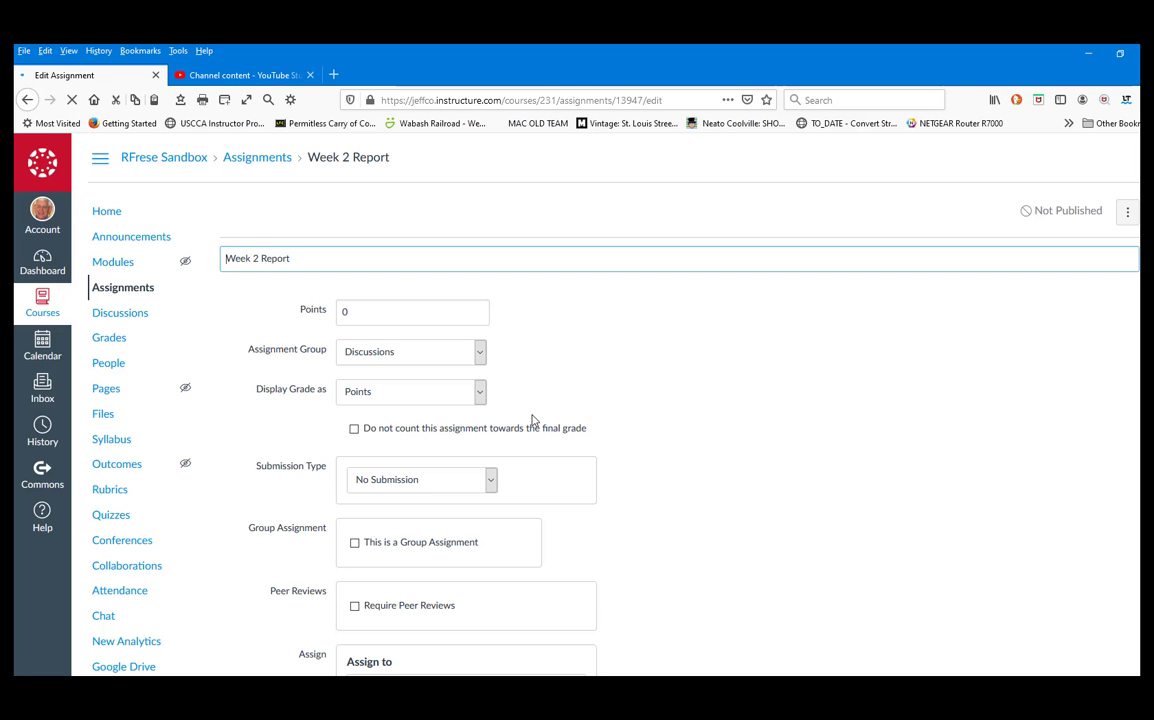
left_click(399, 365)
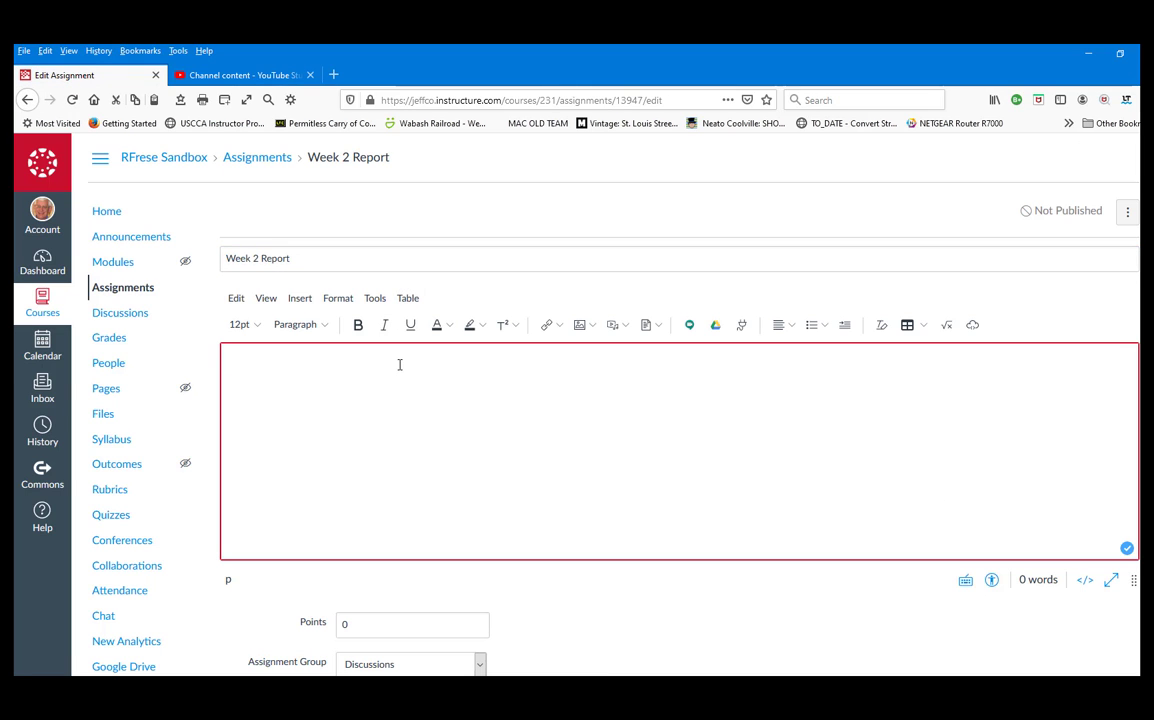
type("Write a report....")
left_click(341, 624)
type("10")
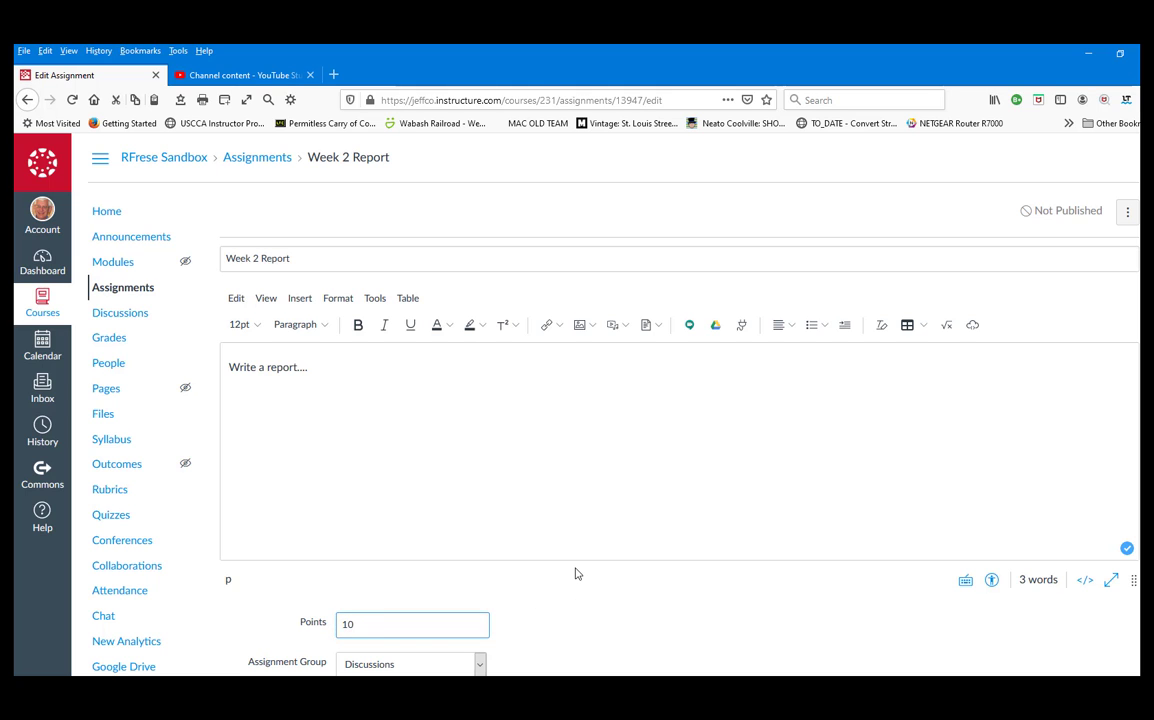
- Assign the Week 2 Report to the Assignments group and set its submission type to Online
scroll(225, 557, "down", 3)
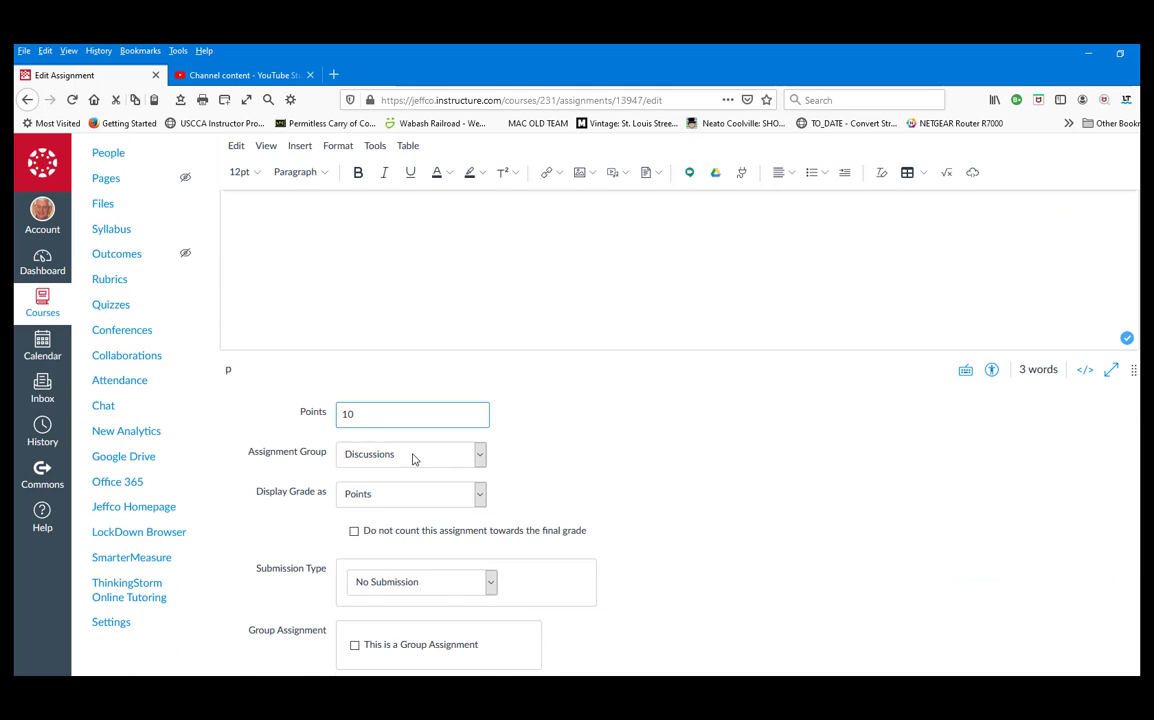
left_click(468, 456)
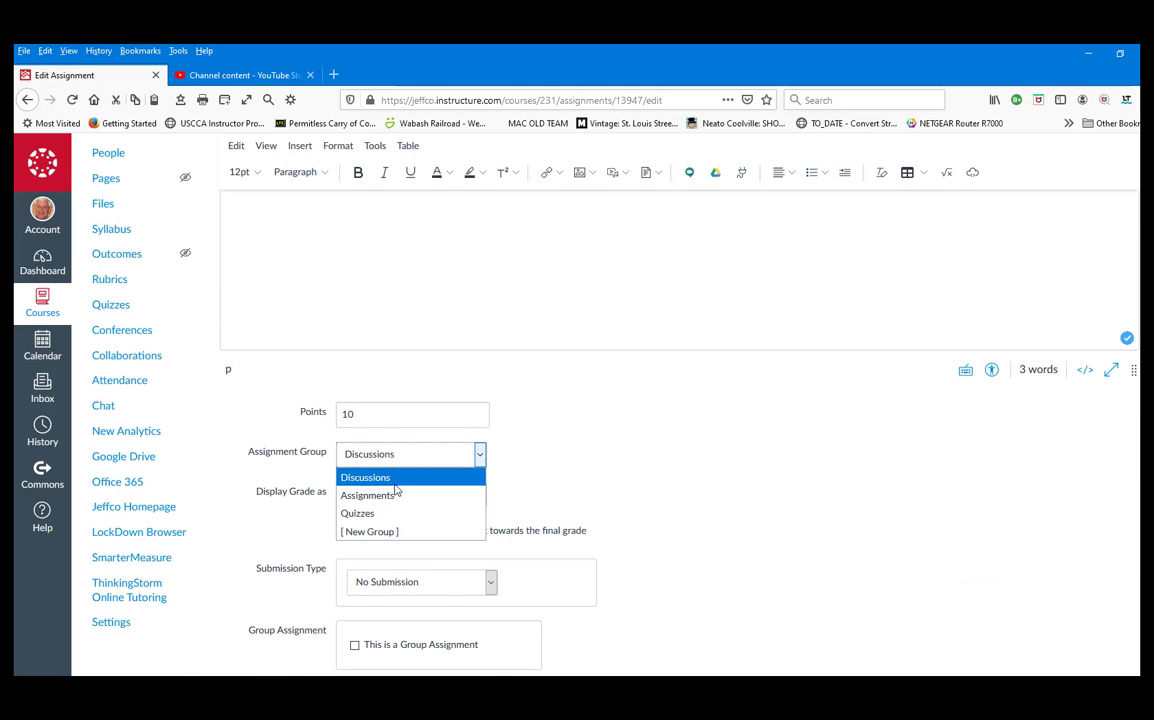
left_click(374, 496)
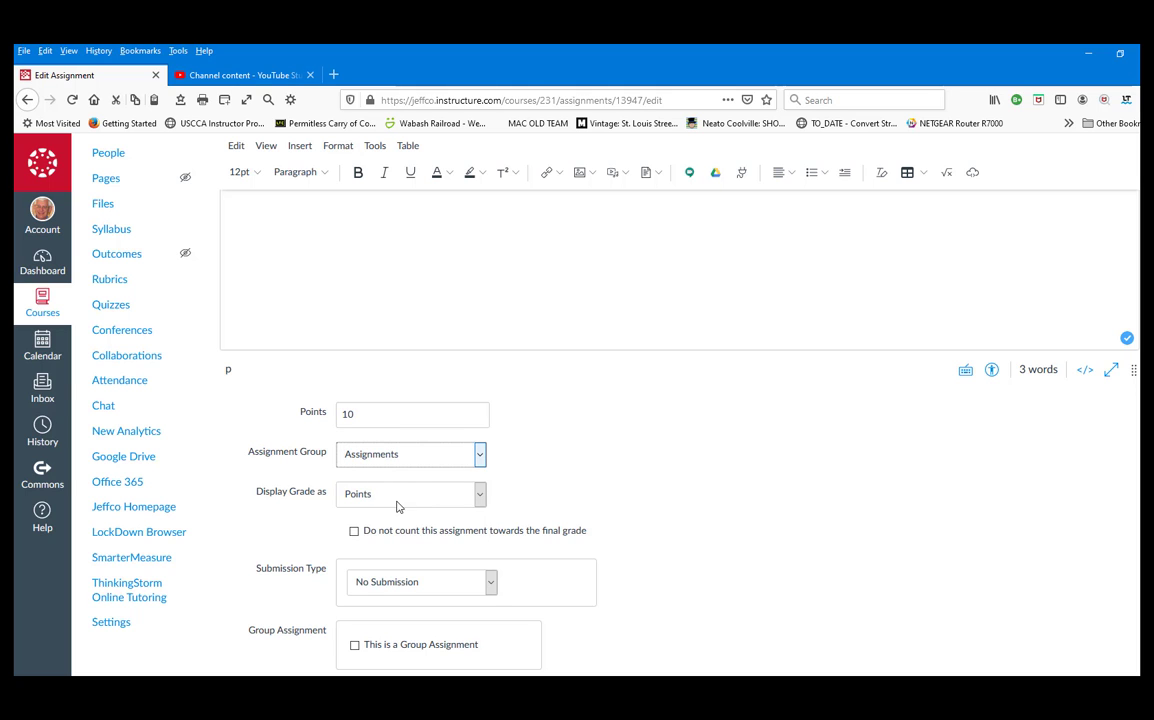
scroll(397, 507, "down", 3)
left_click(431, 449)
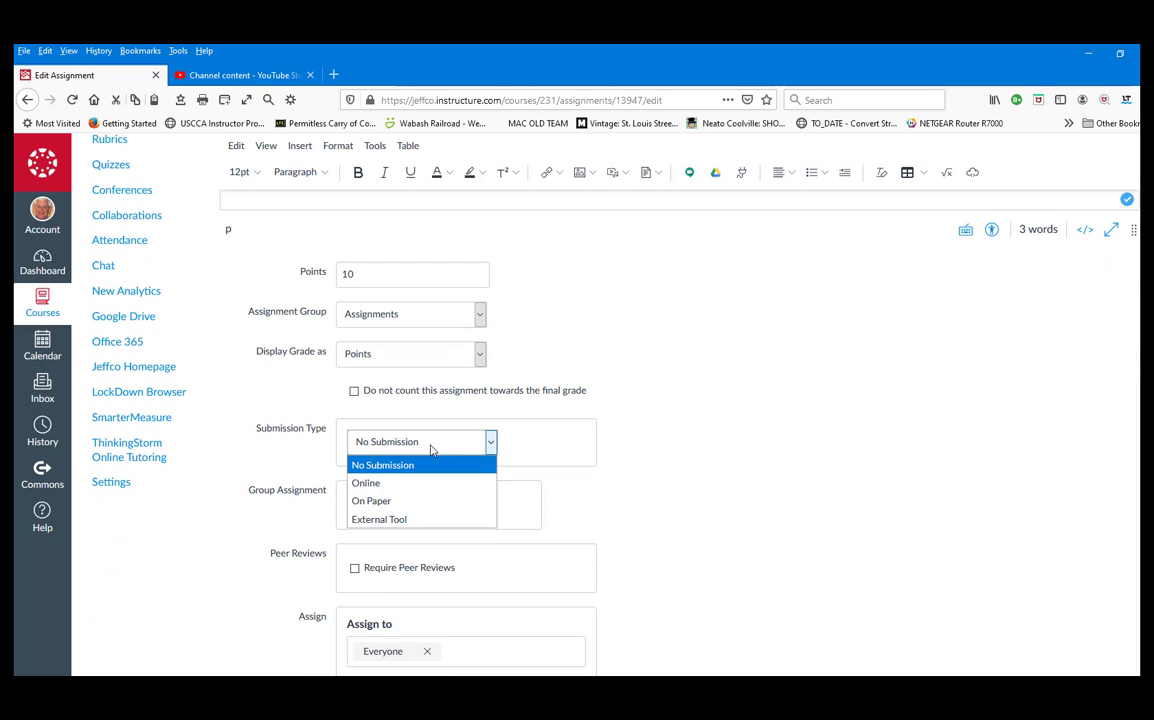
left_click(386, 486)
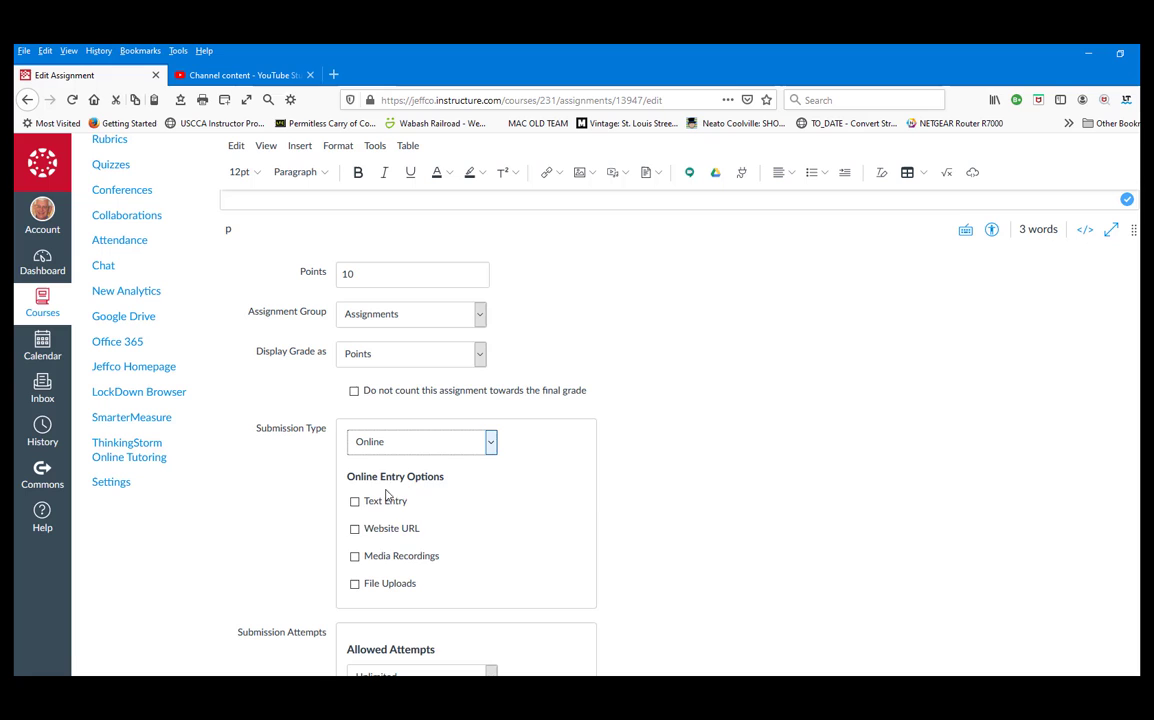
- Accept file uploads for the Week 2 Report and limit submissions to 2 attempts
left_click(355, 584)
scroll(511, 467, "down", 6)
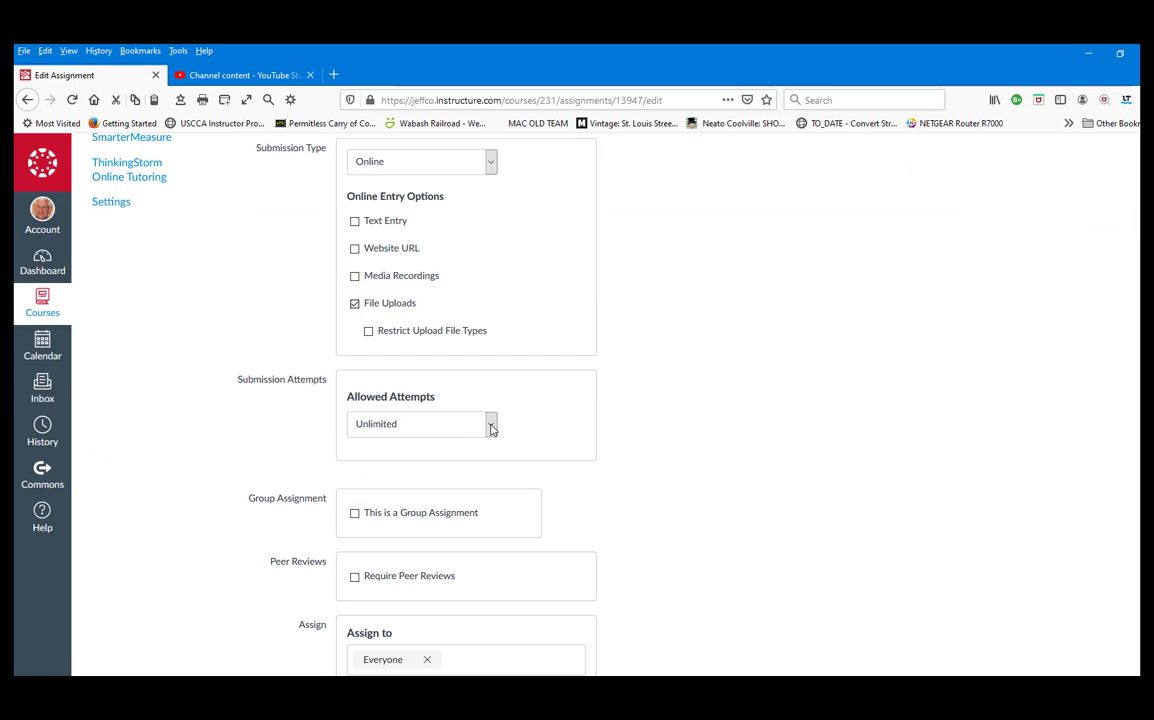
left_click(491, 424)
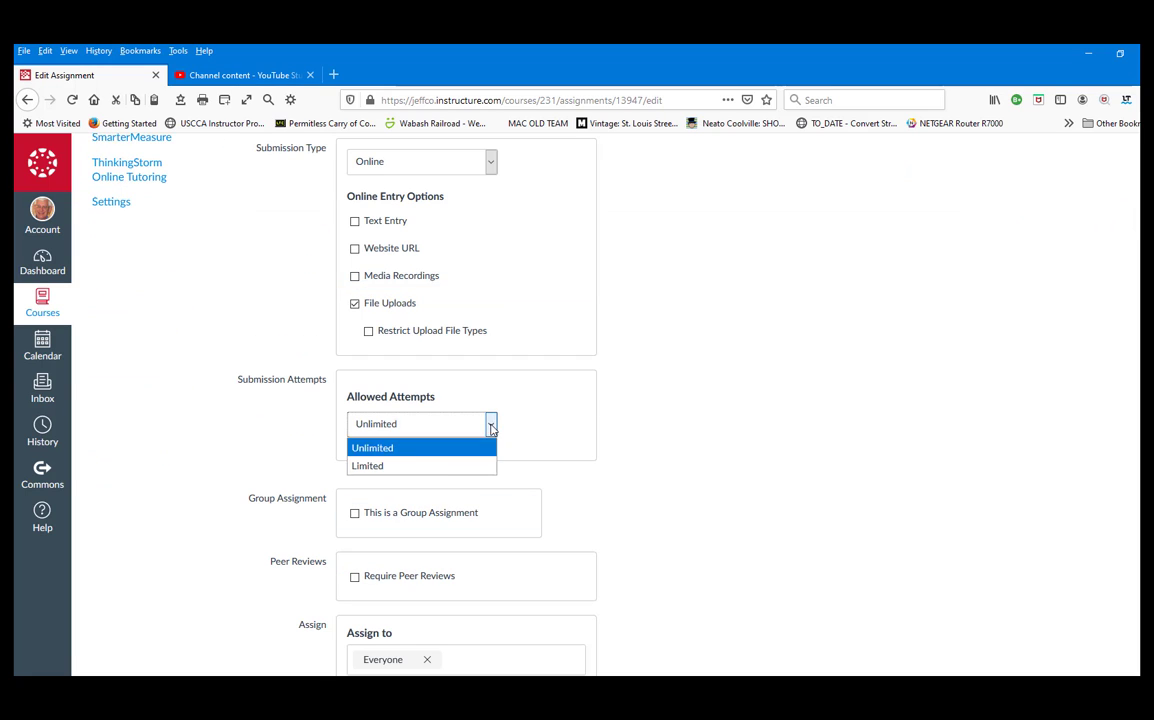
left_click(422, 466)
left_click(474, 479)
- Set the Week 2 Report due on Mar 14 at 11:59pm and available until Mar 21 at 11:59pm
scroll(577, 479, "down", 4)
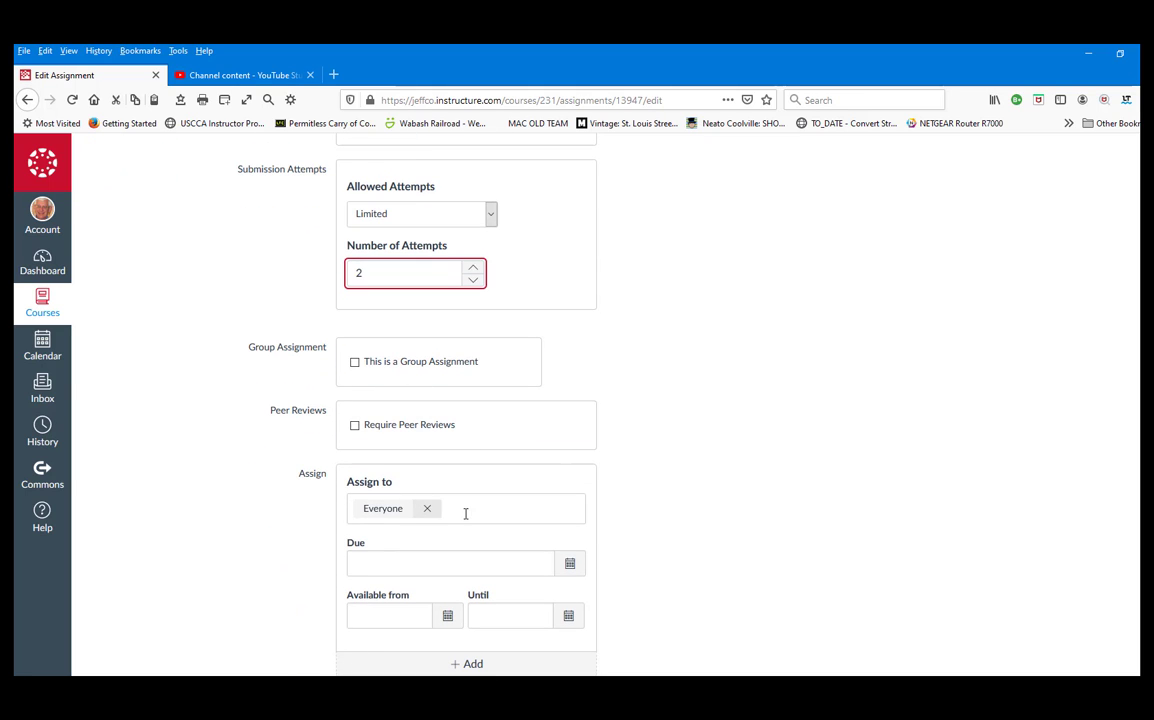
left_click(570, 565)
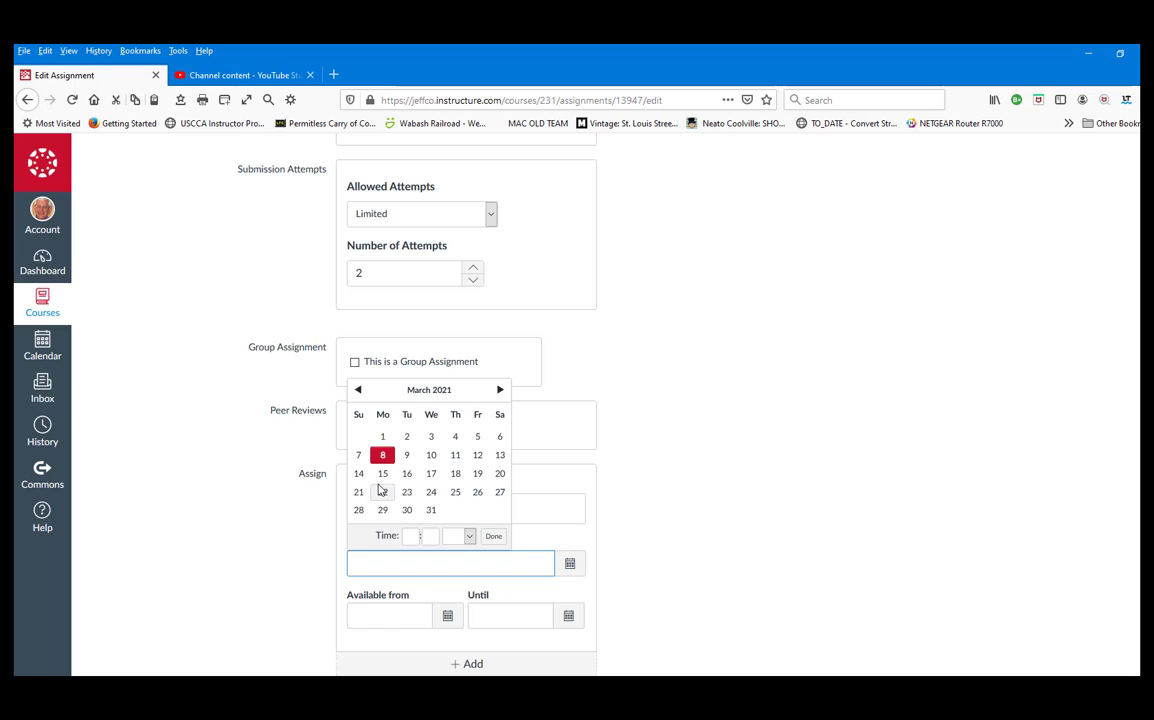
left_click(358, 473)
left_click(492, 536)
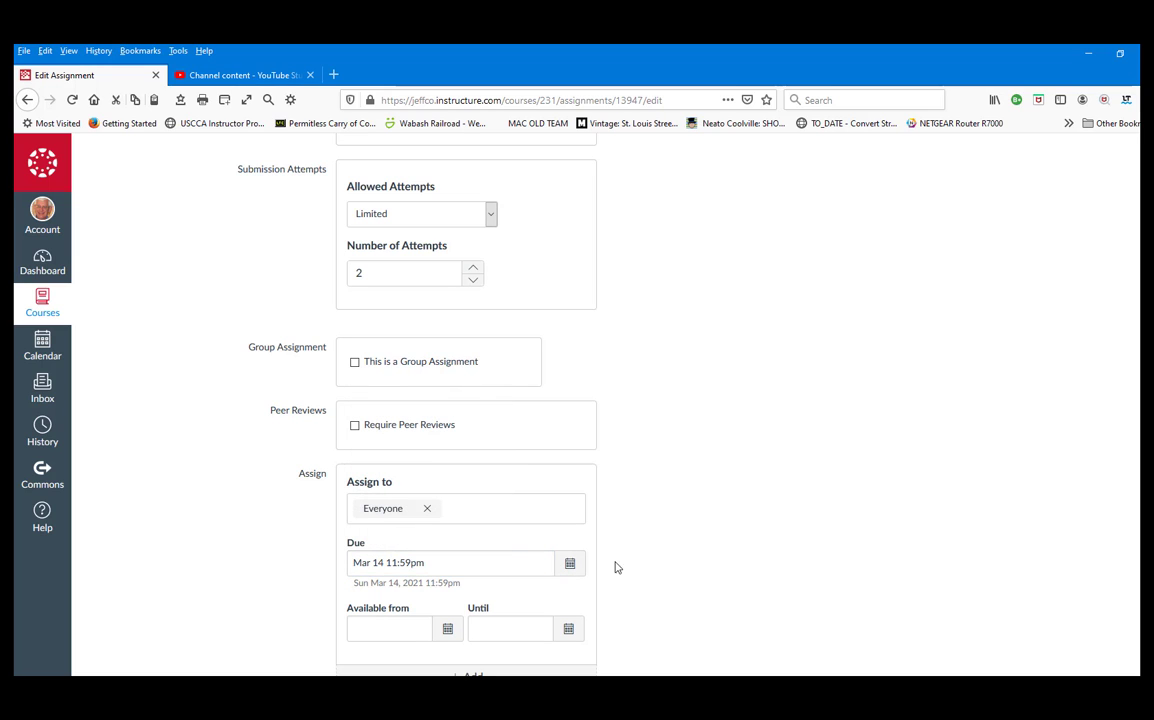
left_click(569, 630)
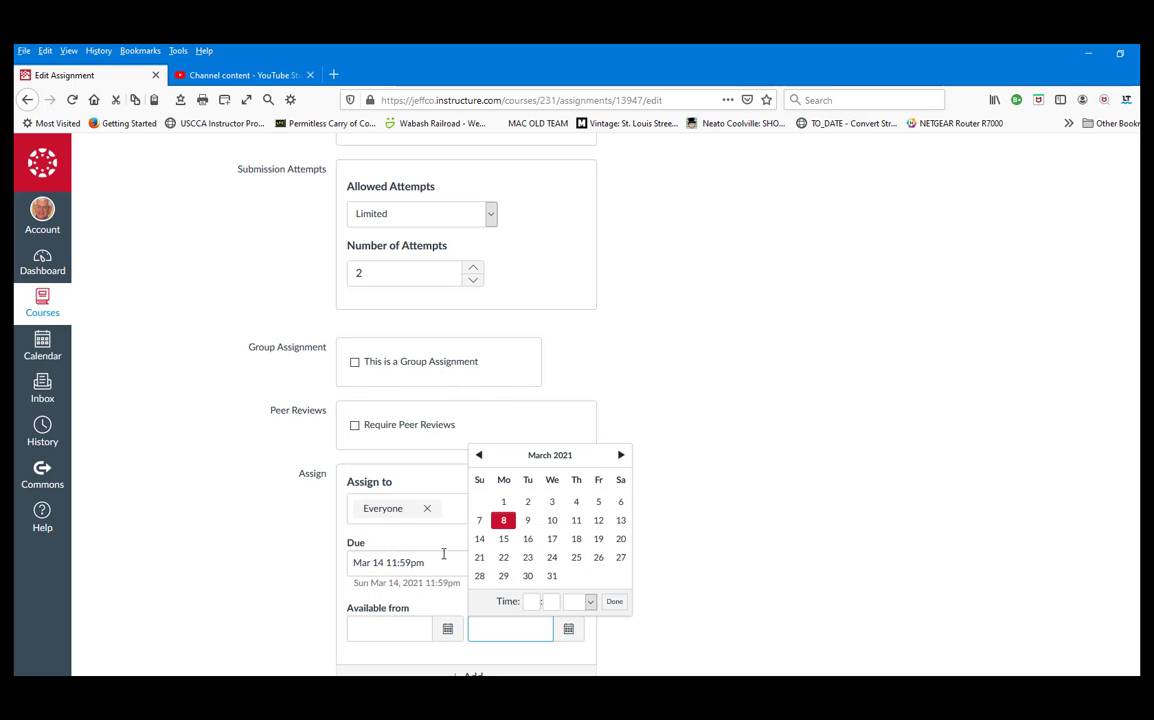
left_click(479, 559)
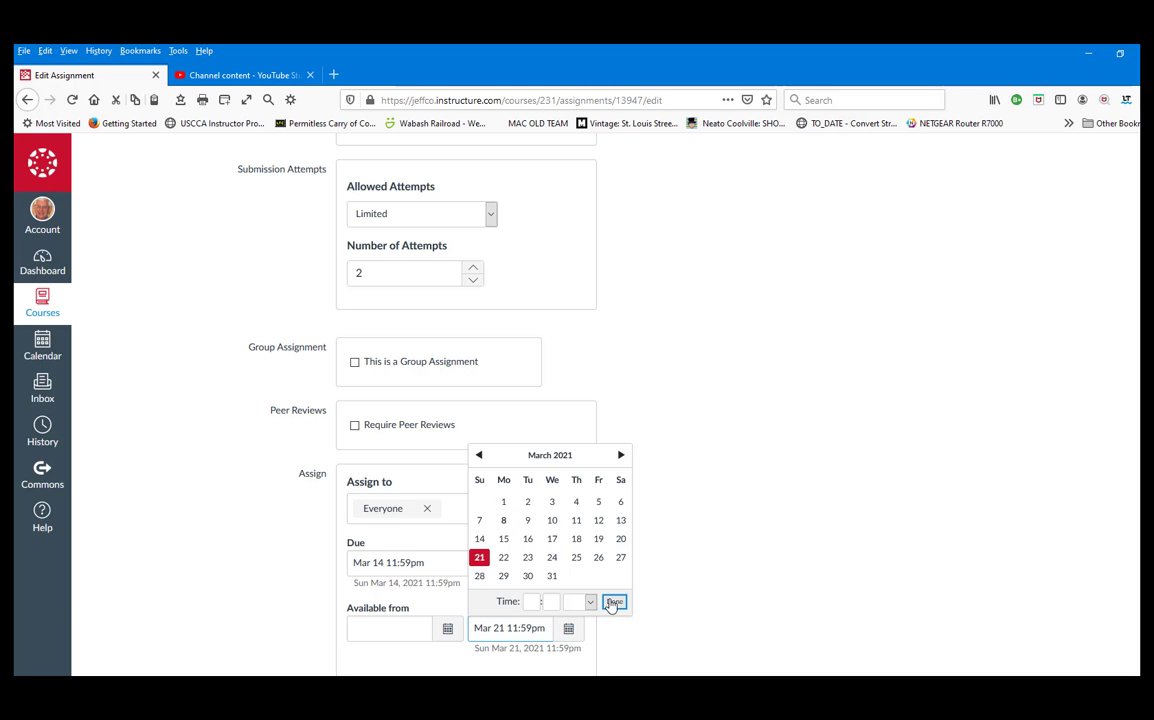
left_click(614, 601)
- Save and publish the Week 2 Report, and open the course's assignment list to review the groups
scroll(773, 560, "down", 1)
scroll(773, 558, "up", 4)
scroll(778, 555, "down", 5)
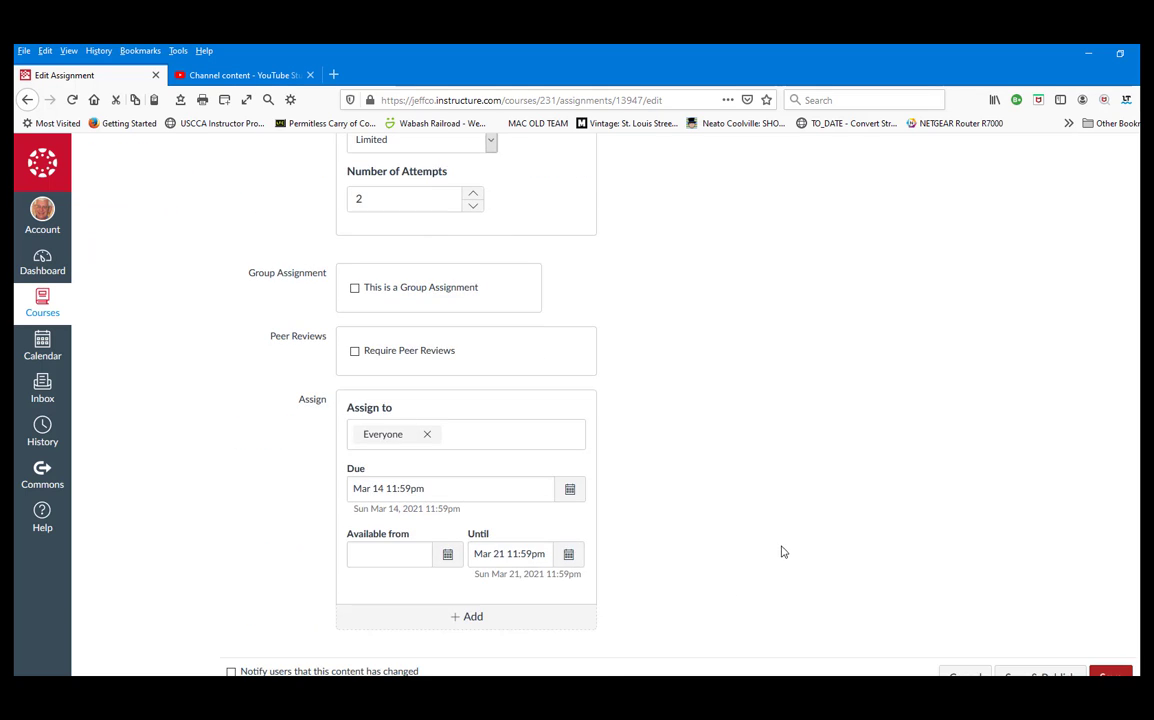
scroll(1046, 595, "up", 1)
scroll(1046, 595, "down", 1)
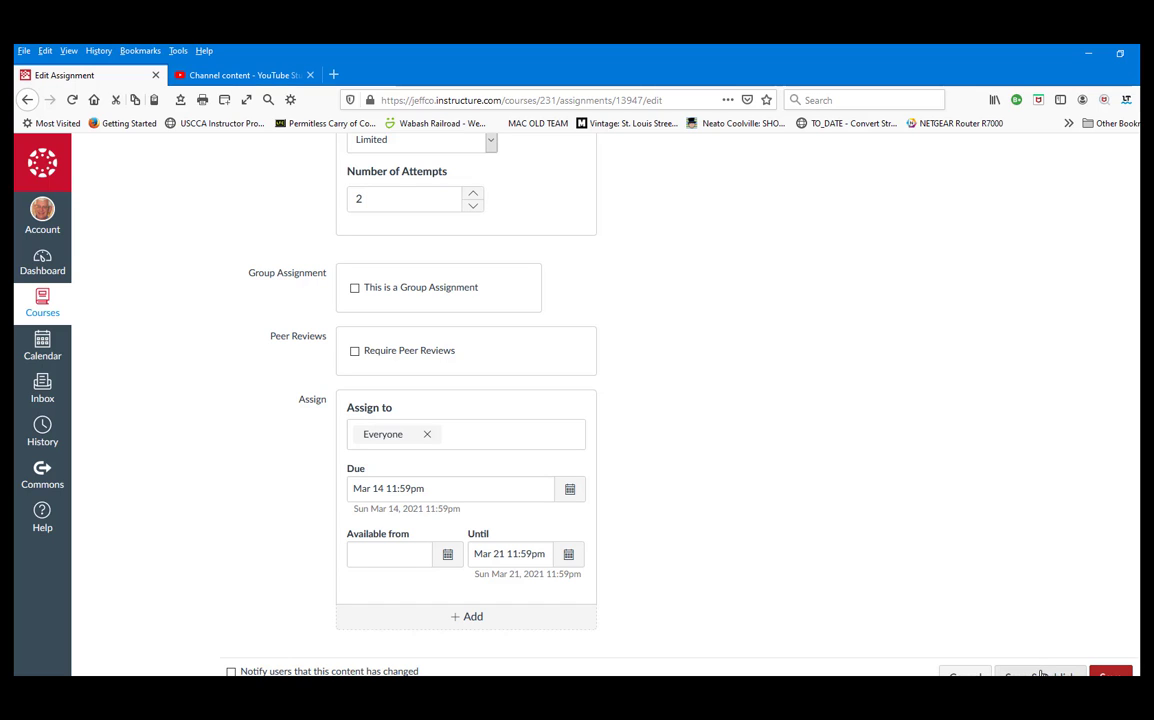
left_click(1040, 674)
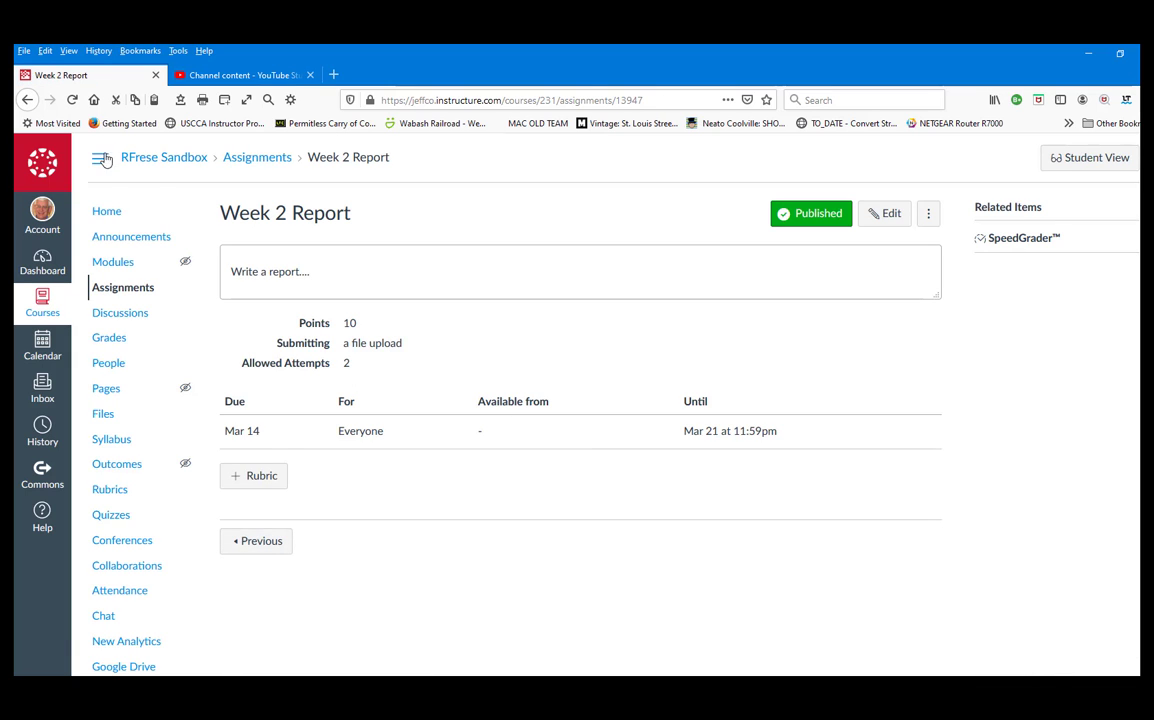
left_click(256, 158)
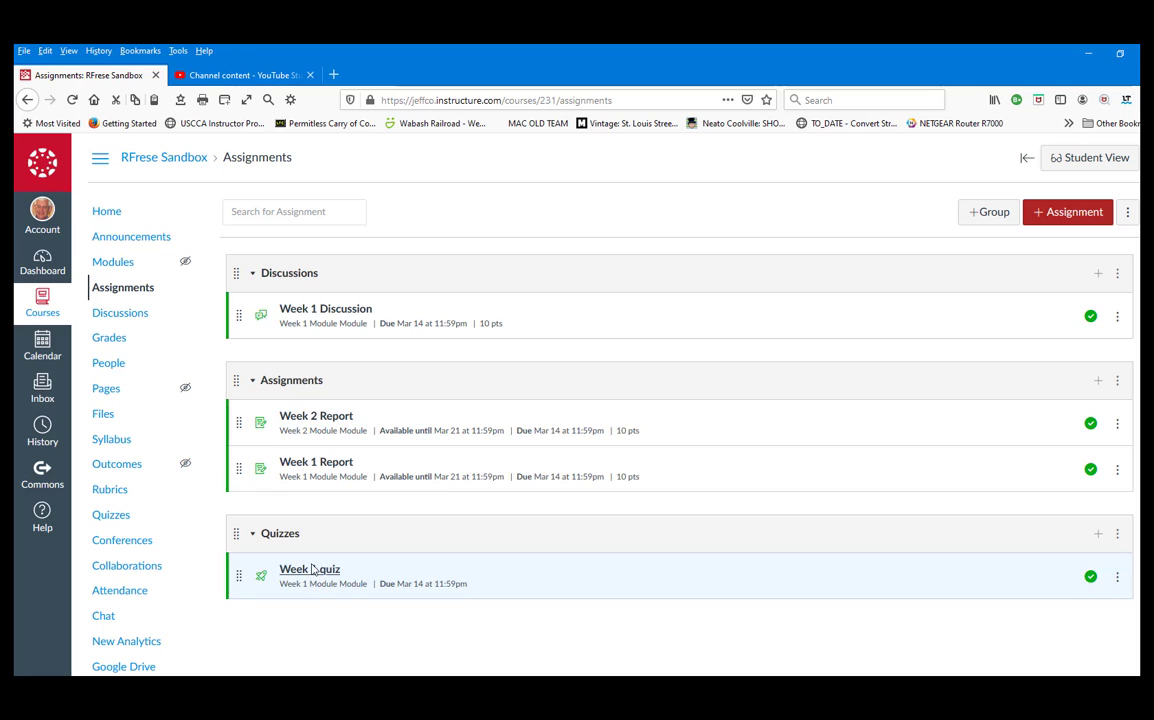
- Add a new quiz named "Week 2 Quiz" to the Week 2 Module, in the Quizzes group without indentation
left_click(115, 261)
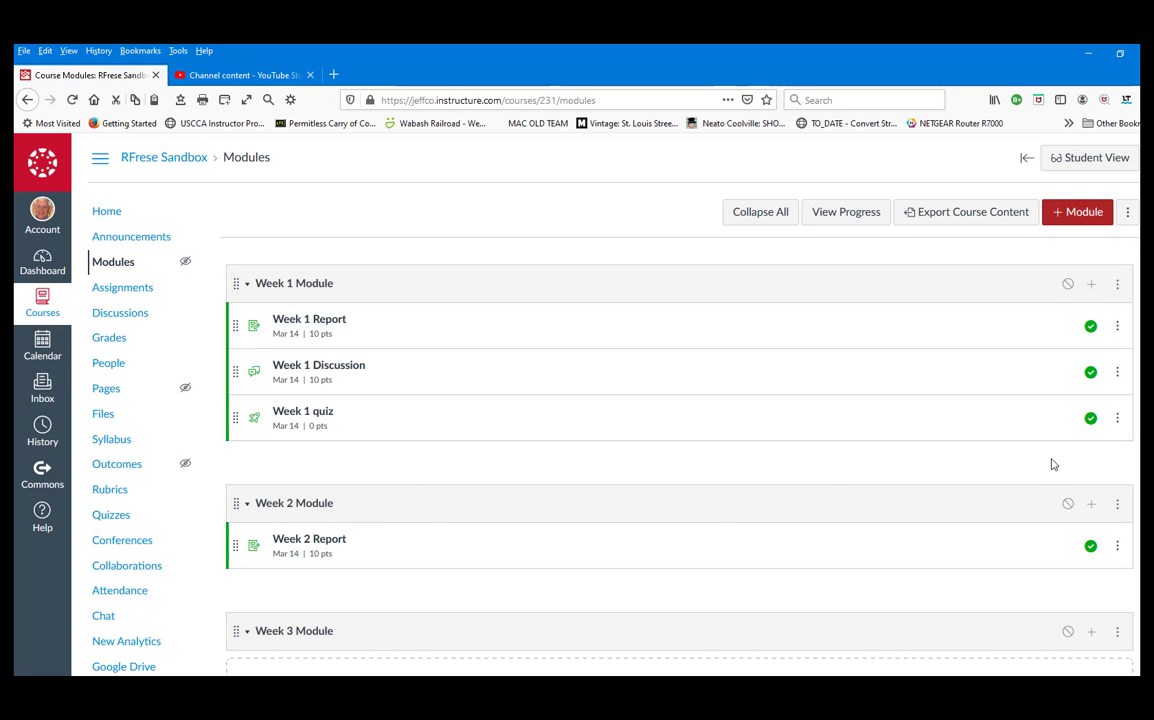
left_click(1092, 506)
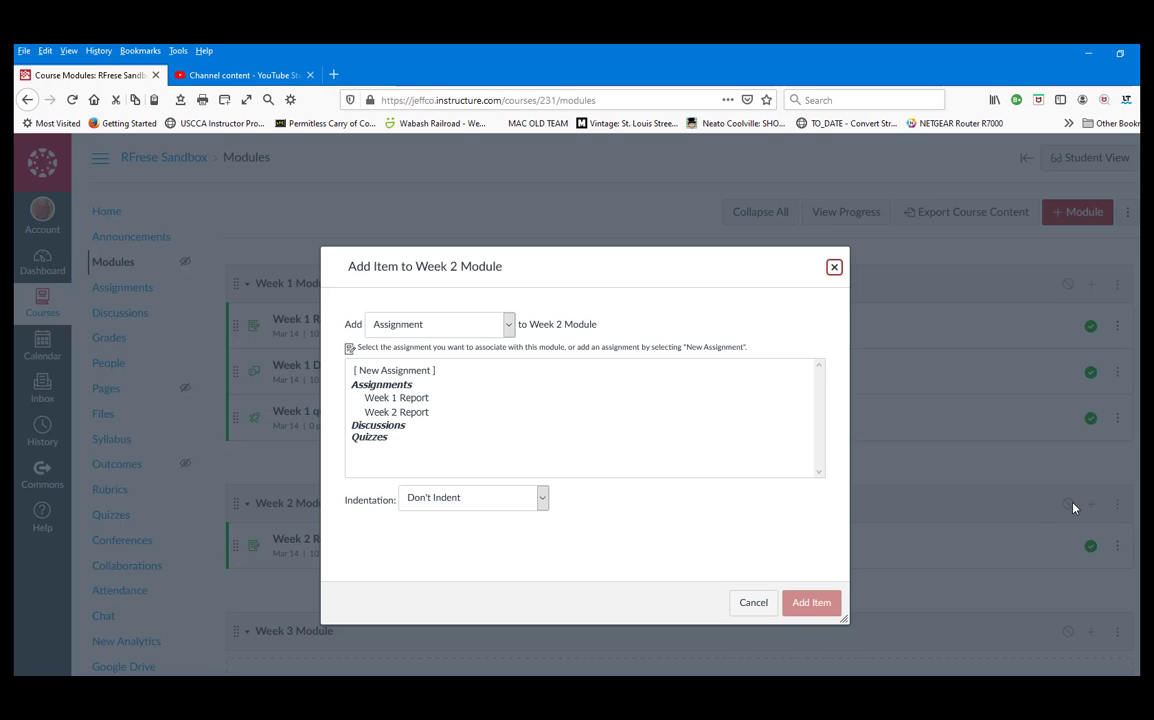
left_click(441, 322)
left_click(385, 368)
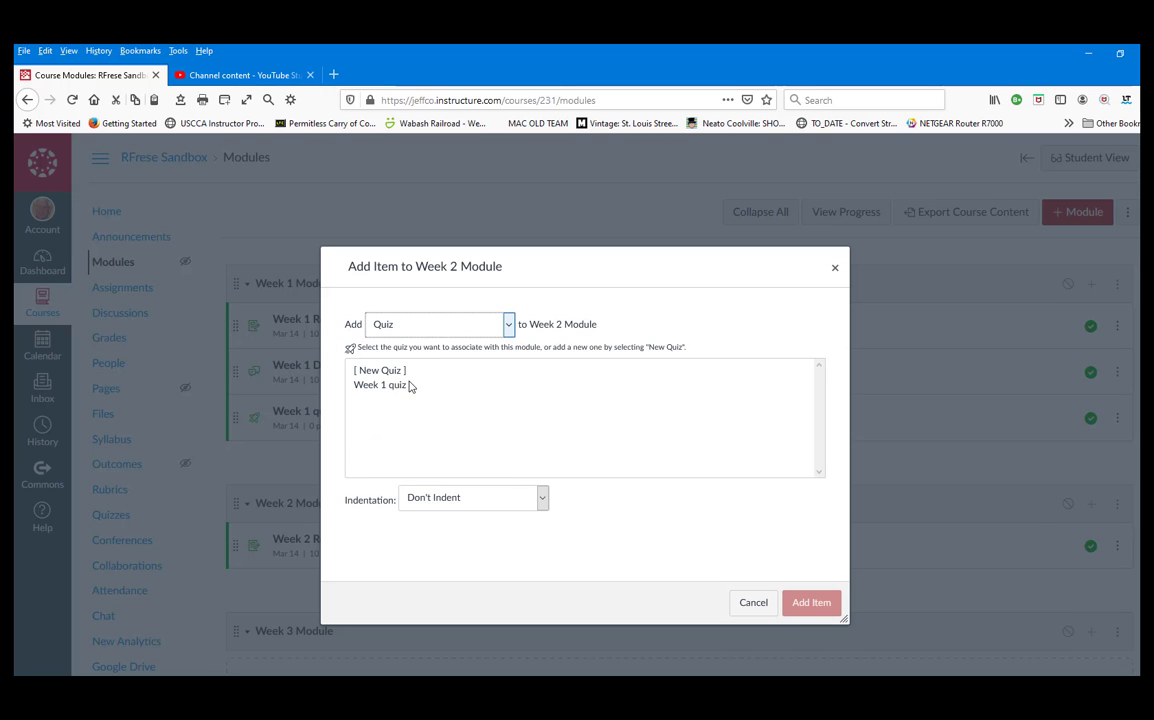
left_click(393, 372)
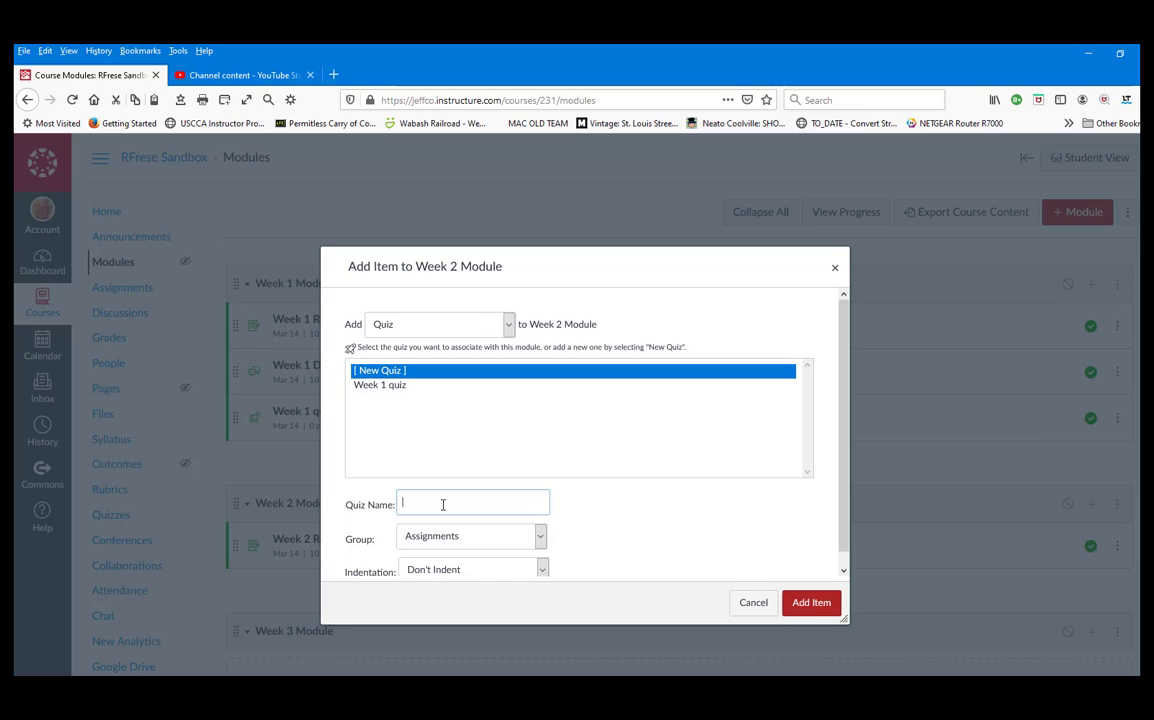
left_click(443, 505)
left_click(540, 538)
left_click(430, 597)
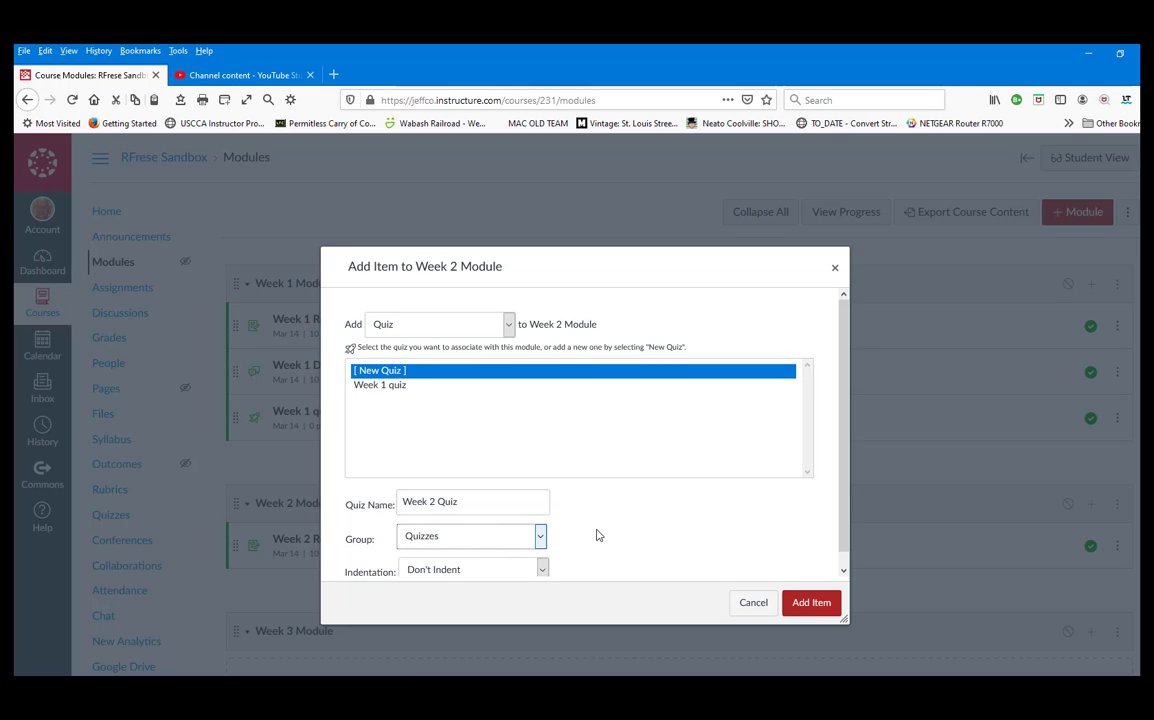
scroll(596, 536, "down", 1)
left_click(805, 602)
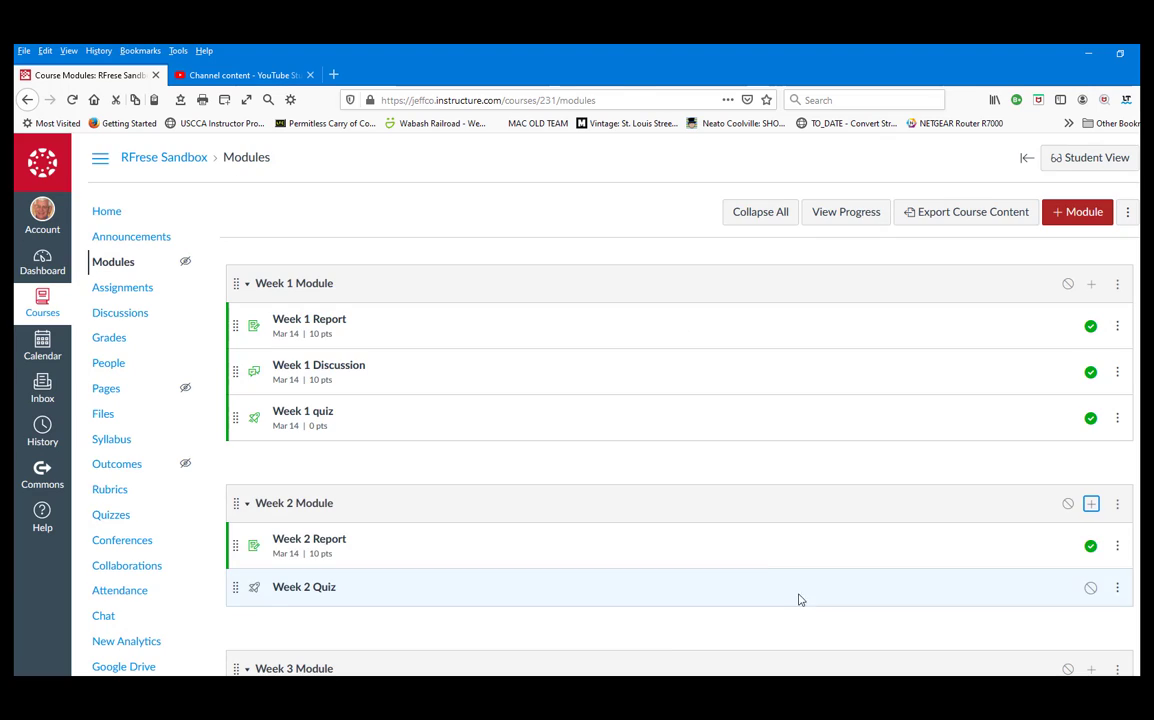
- Open the Week 2 Quiz for editing and enter the instructions "Do it"
left_click(316, 590)
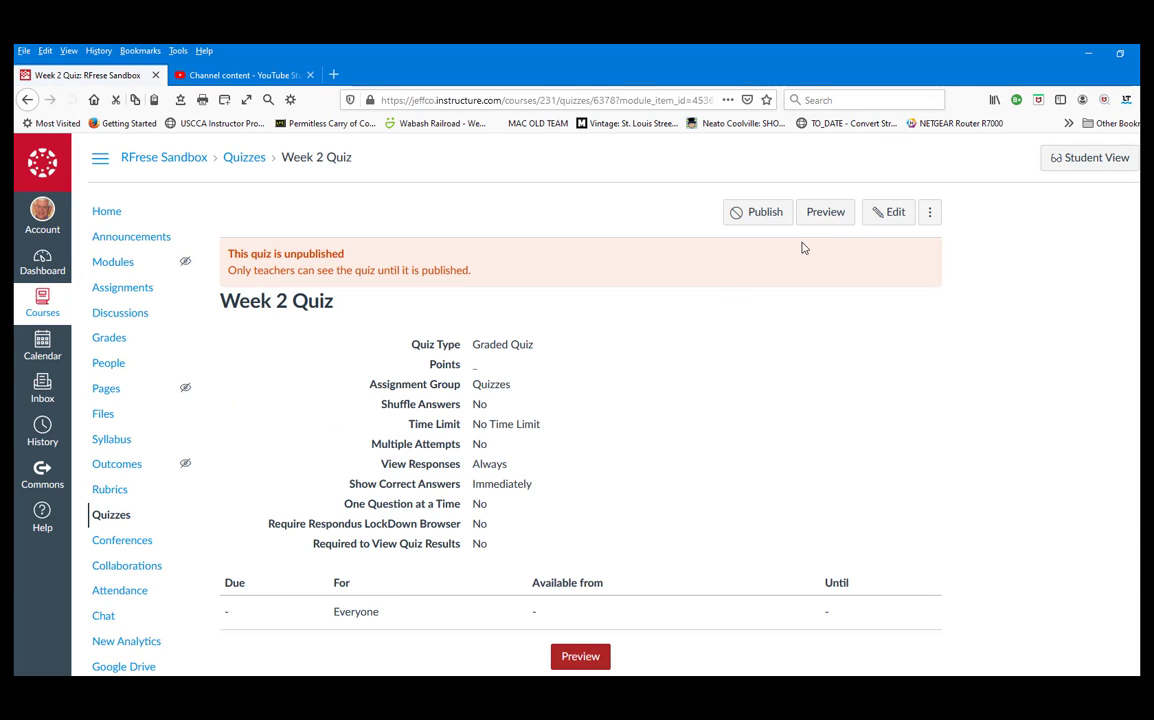
left_click(887, 213)
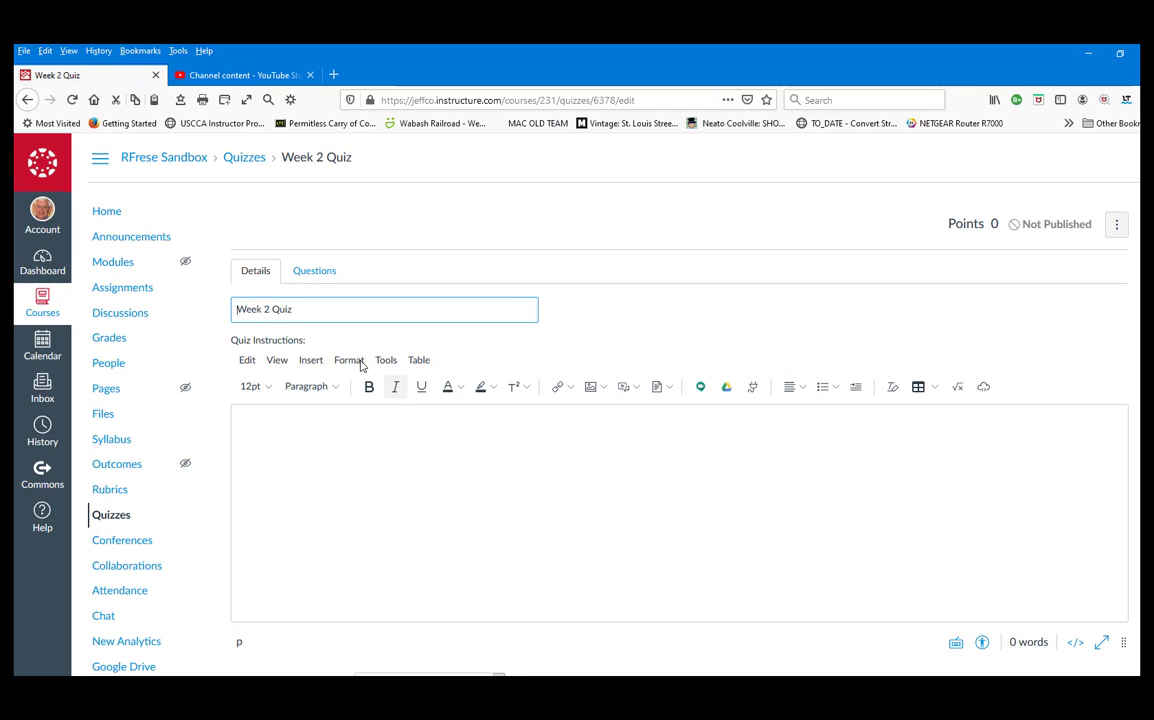
left_click(354, 422)
type("Do it")
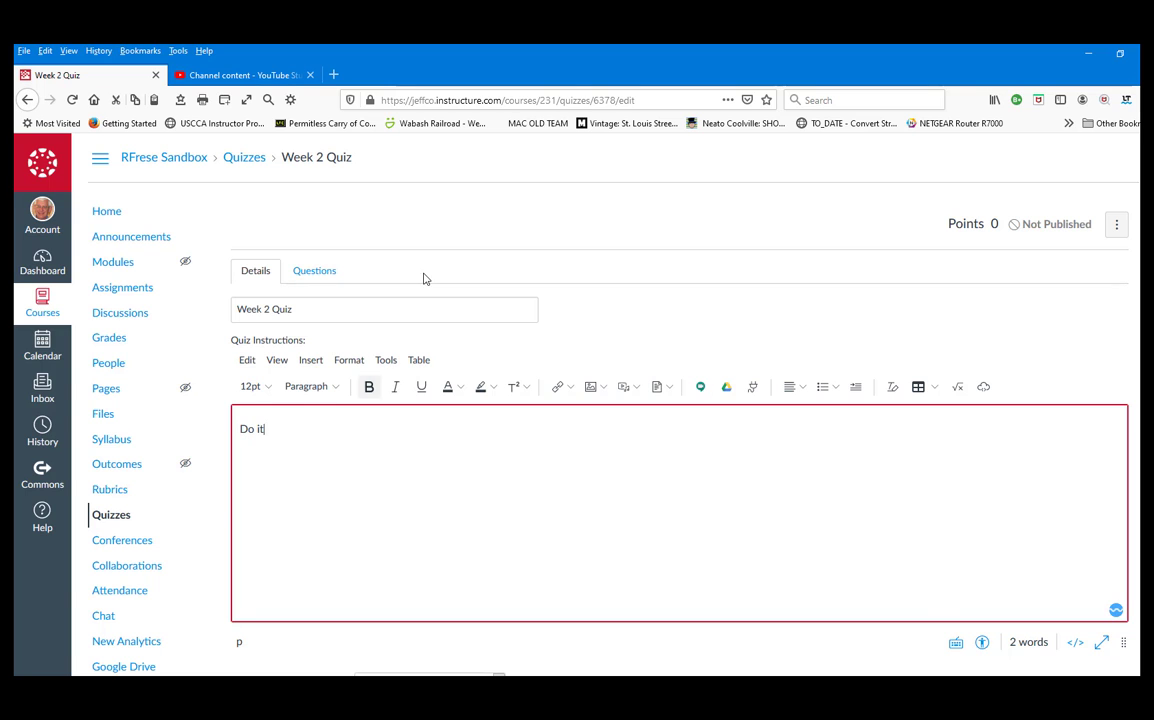
- Enable answer shuffling for the Week 2 Quiz and set a time limit of 20 minutes
scroll(489, 412, "down", 3)
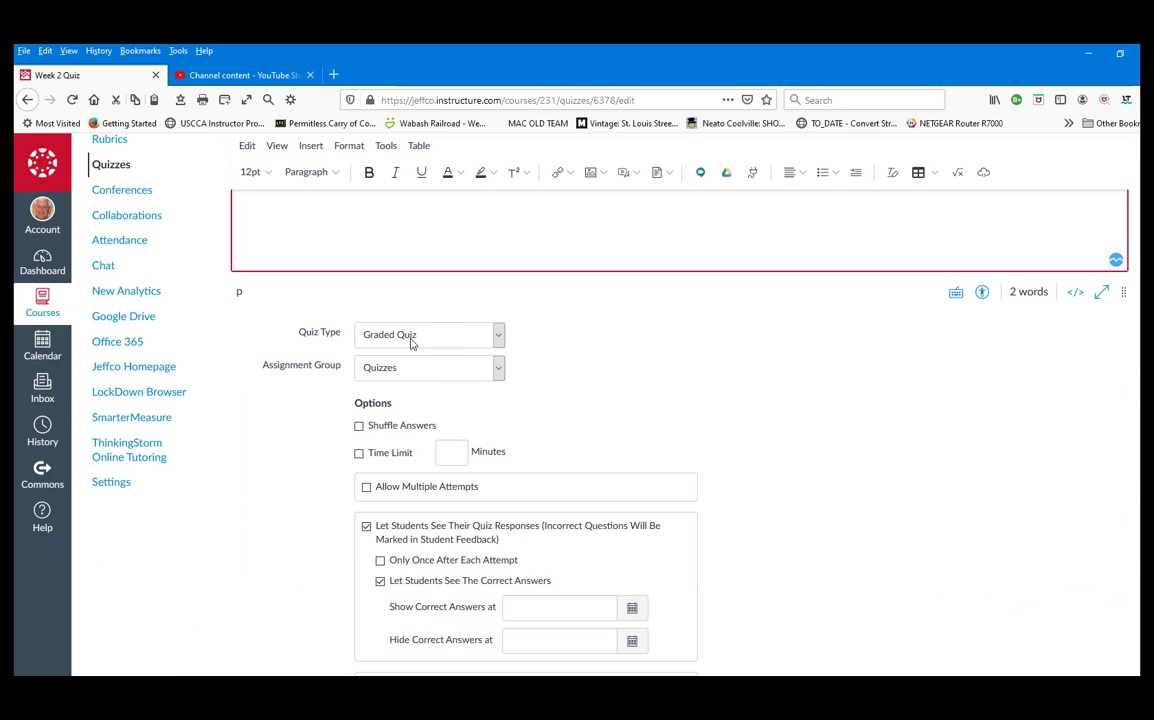
left_click(359, 426)
left_click(359, 453)
left_click(443, 455)
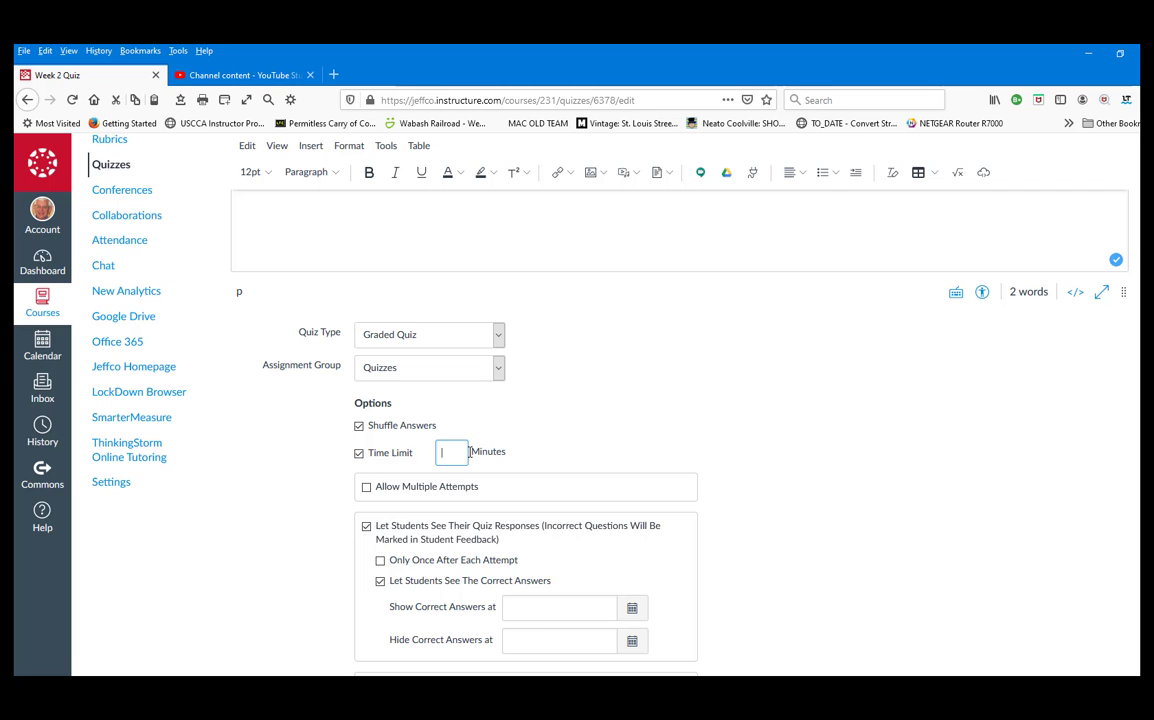
type("20")
- Set the Week 2 Quiz due date to Mar 14 at 11:59pm for everyone
scroll(582, 453, "down", 2)
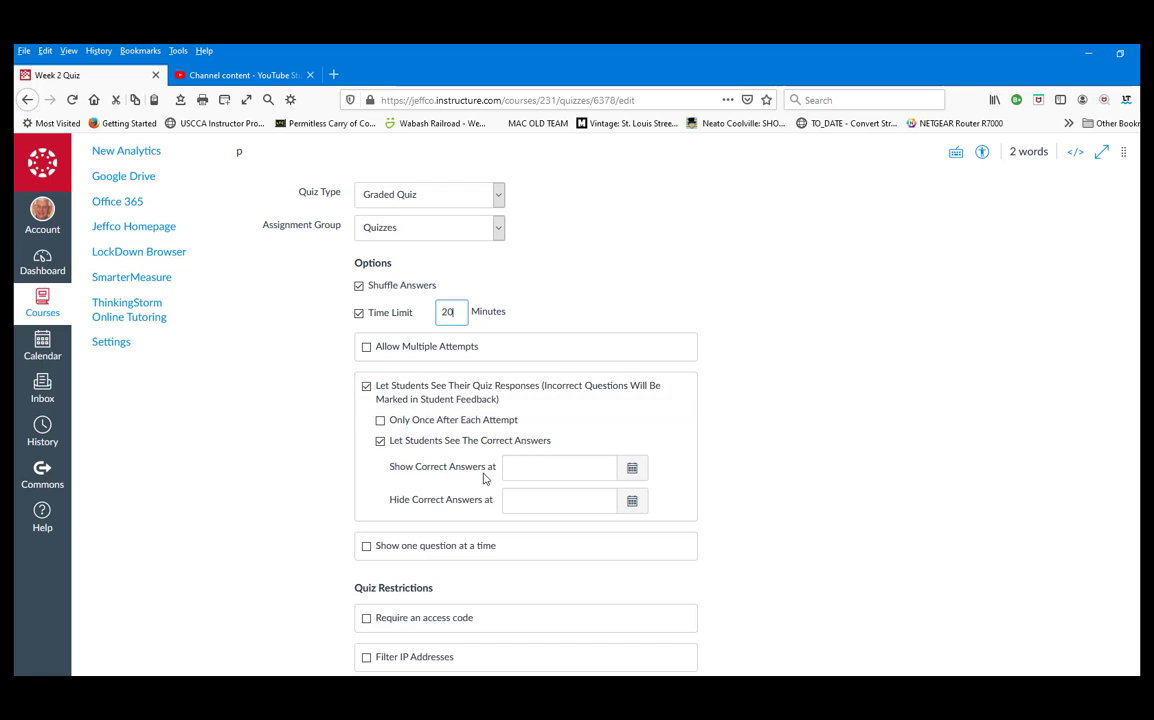
scroll(484, 450, "down", 4)
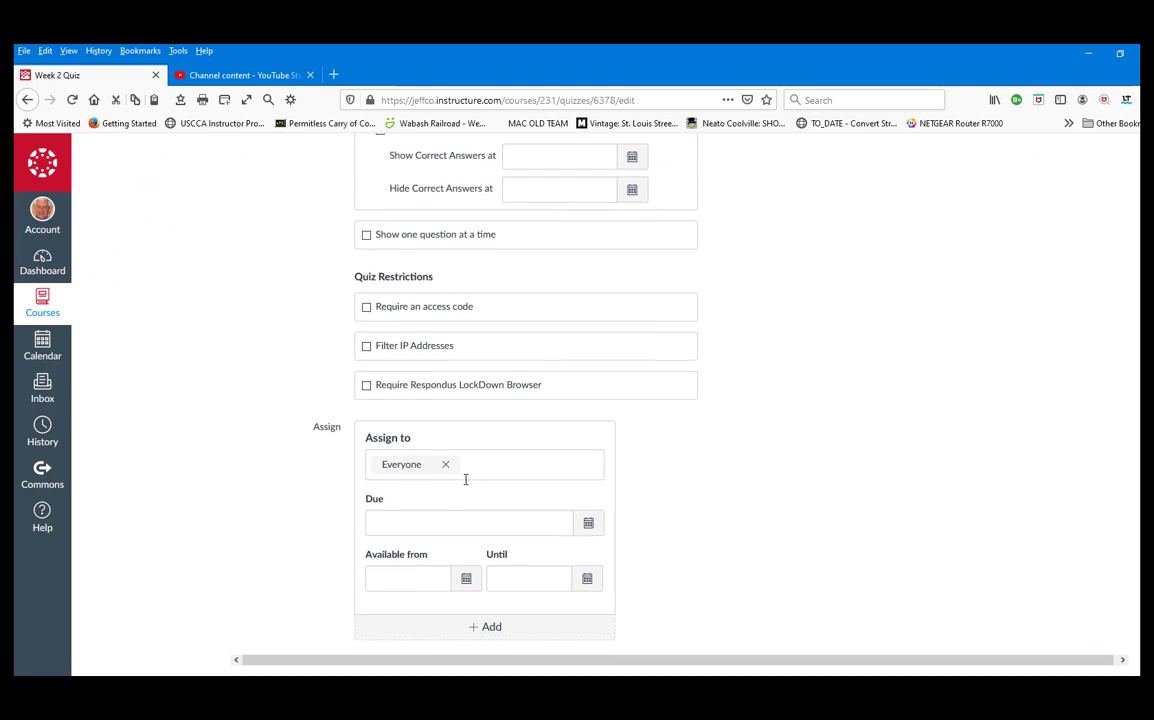
left_click(588, 512)
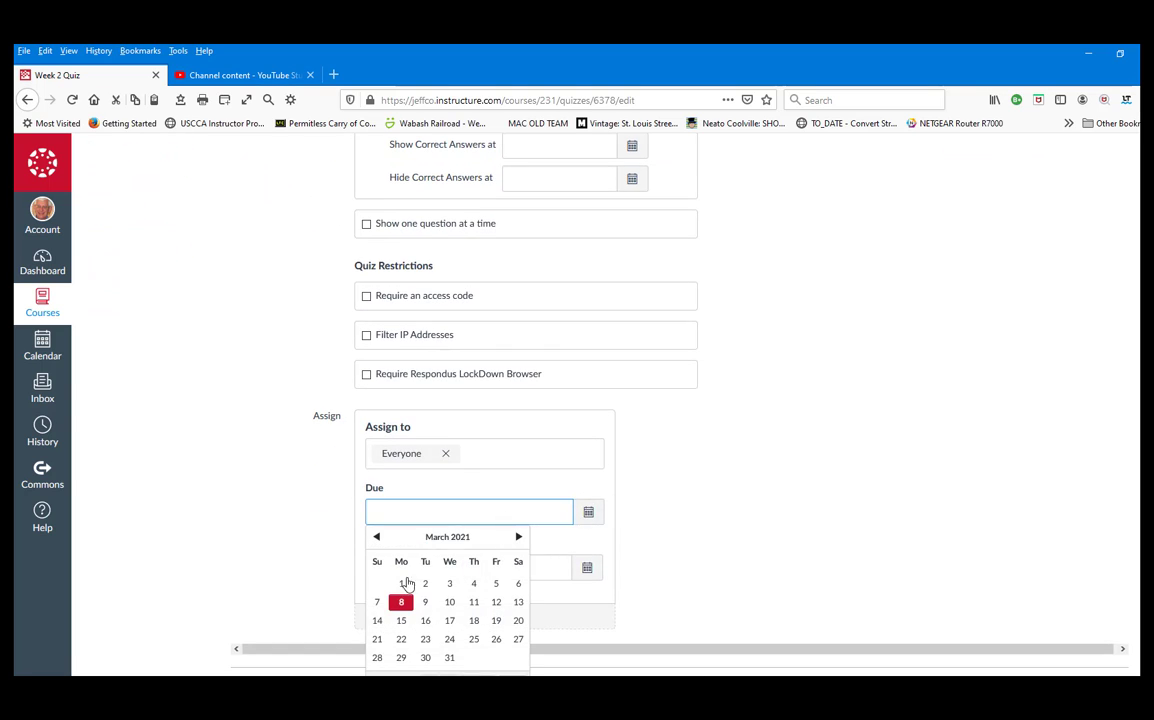
left_click(377, 620)
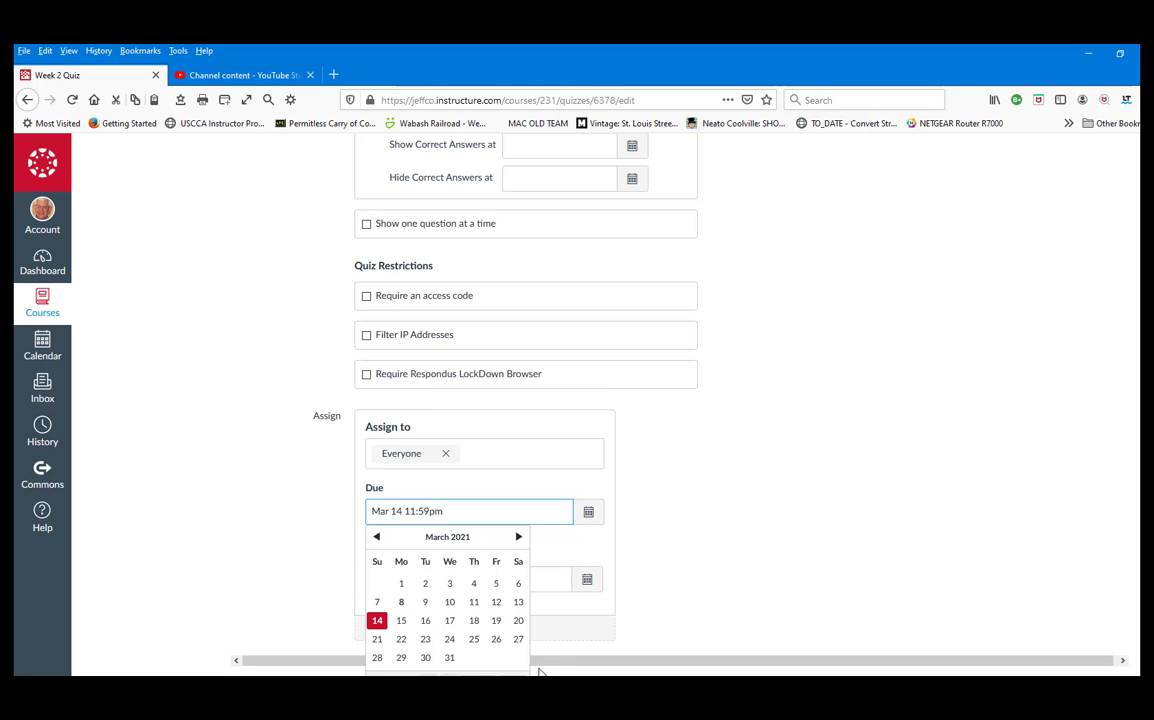
left_click(595, 614)
- Create a True/False question in the Week 2 Quiz with the text "Canvas Rocks!"
scroll(775, 487, "up", 15)
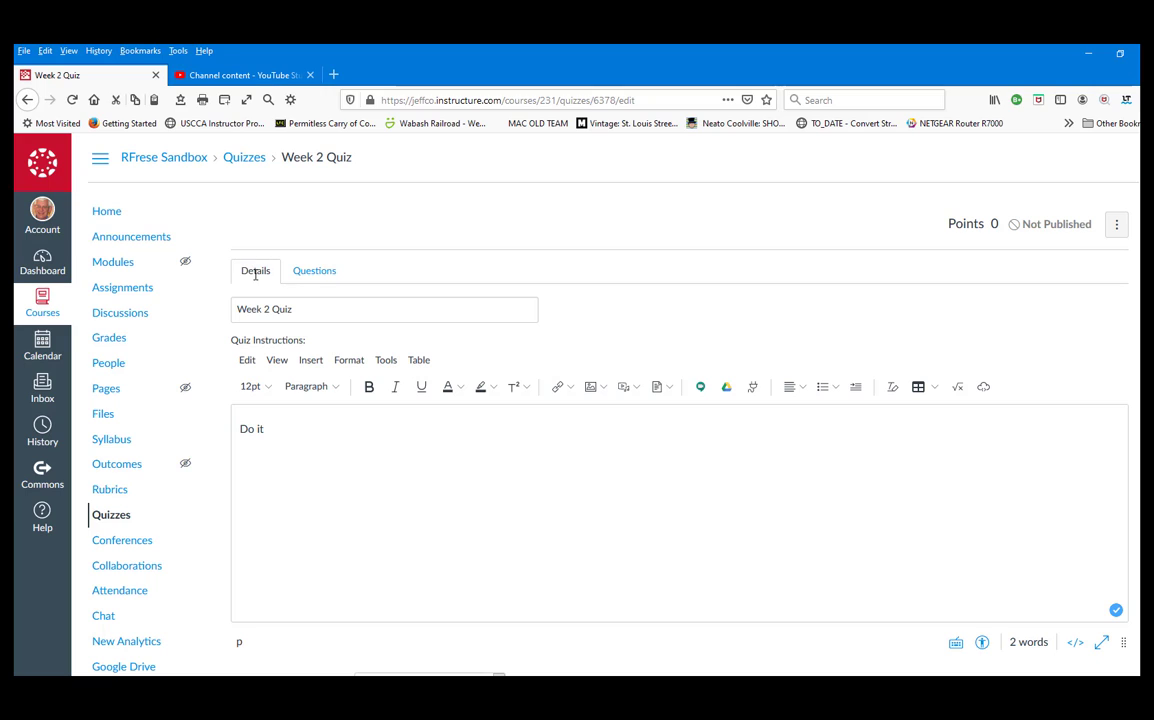
left_click(306, 274)
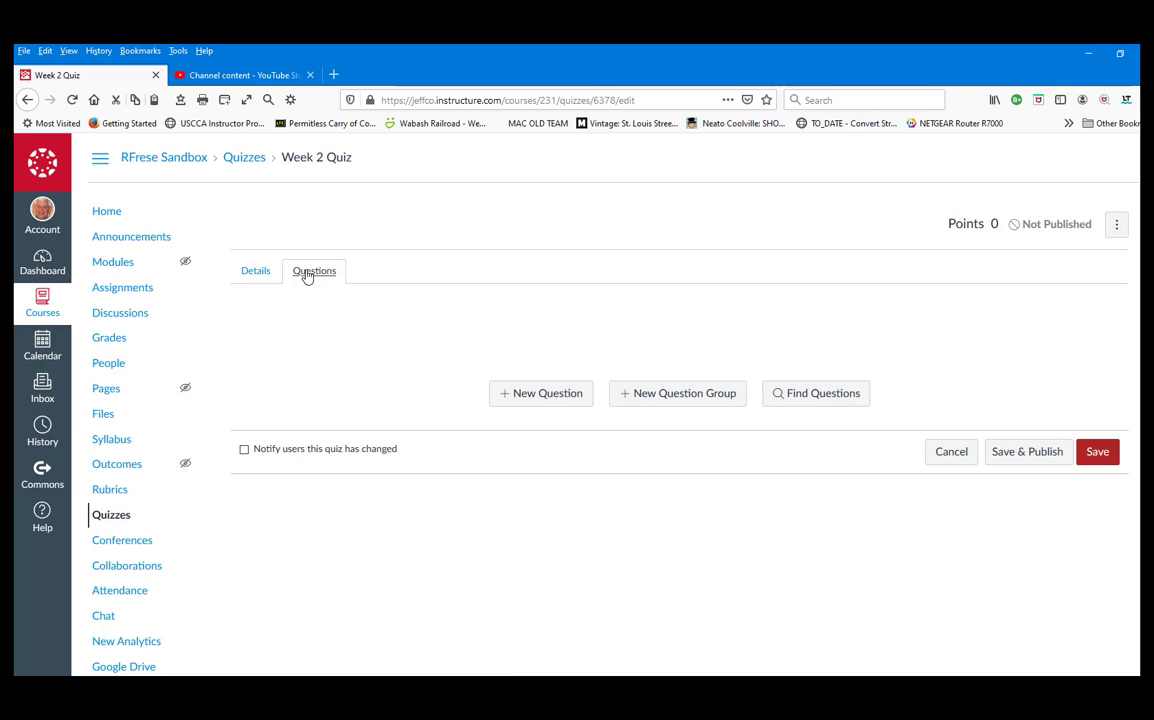
left_click(541, 393)
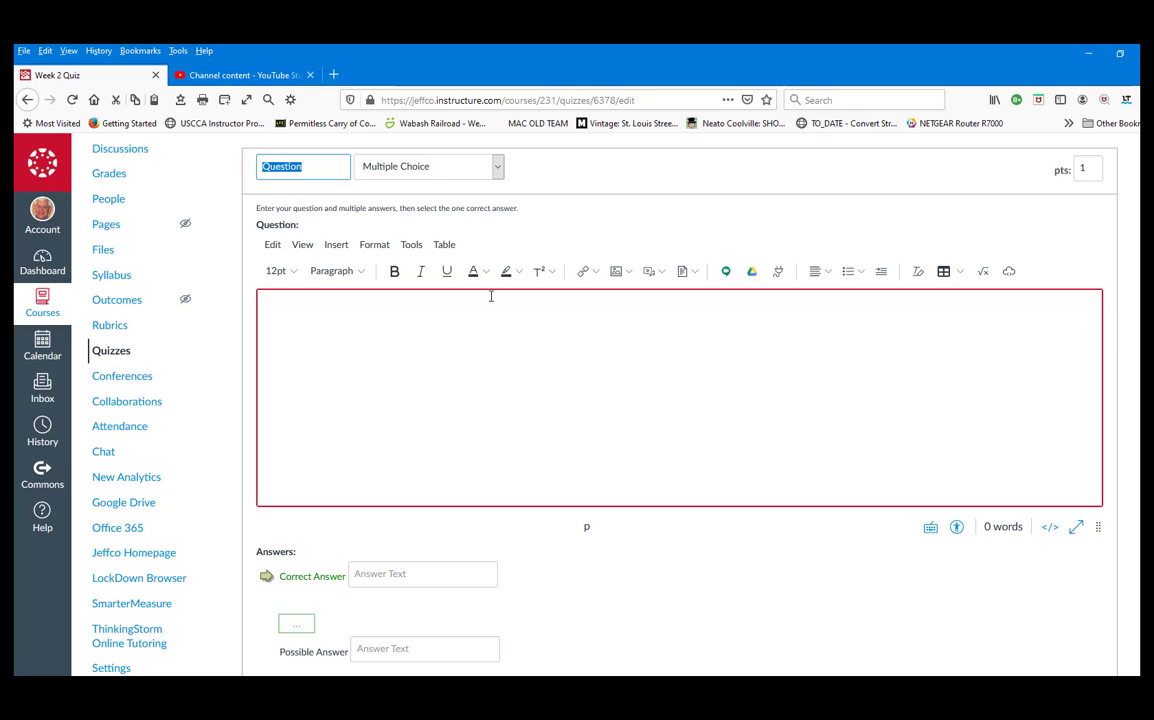
left_click(497, 168)
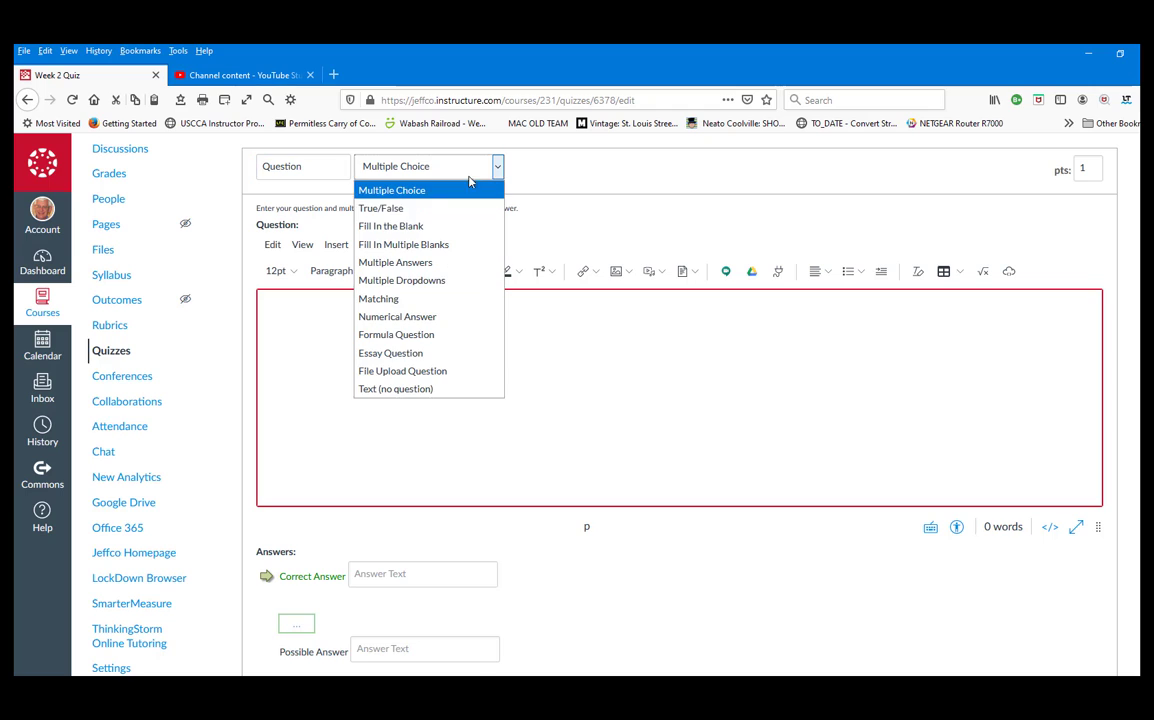
left_click(470, 204)
left_click(356, 306)
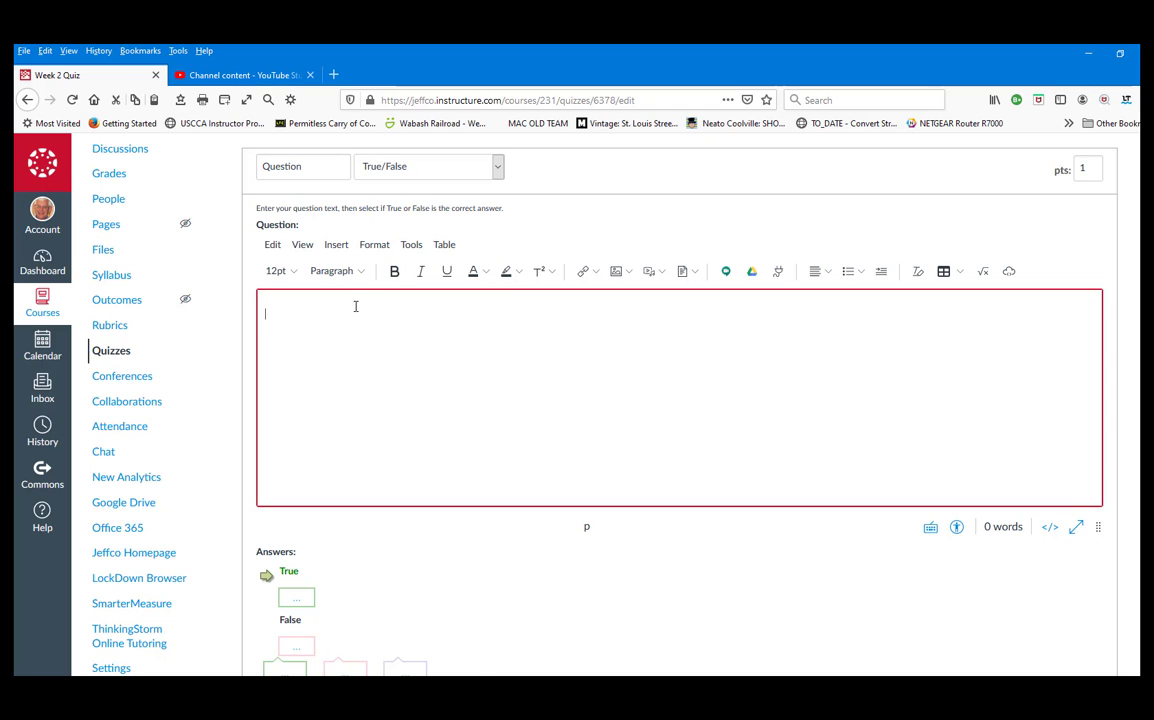
type("Canvas Rocks!")
- Mark True as the correct answer to the "Canvas Rocks!" question and save the question
scroll(507, 407, "down", 3)
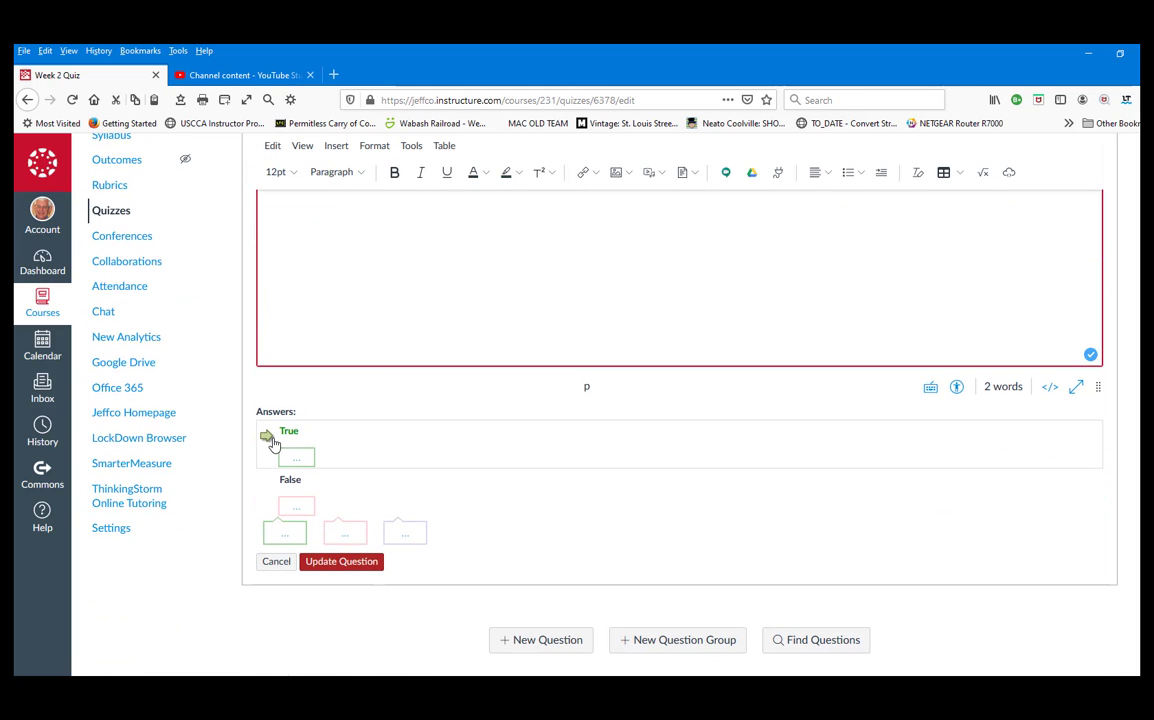
left_click(266, 487)
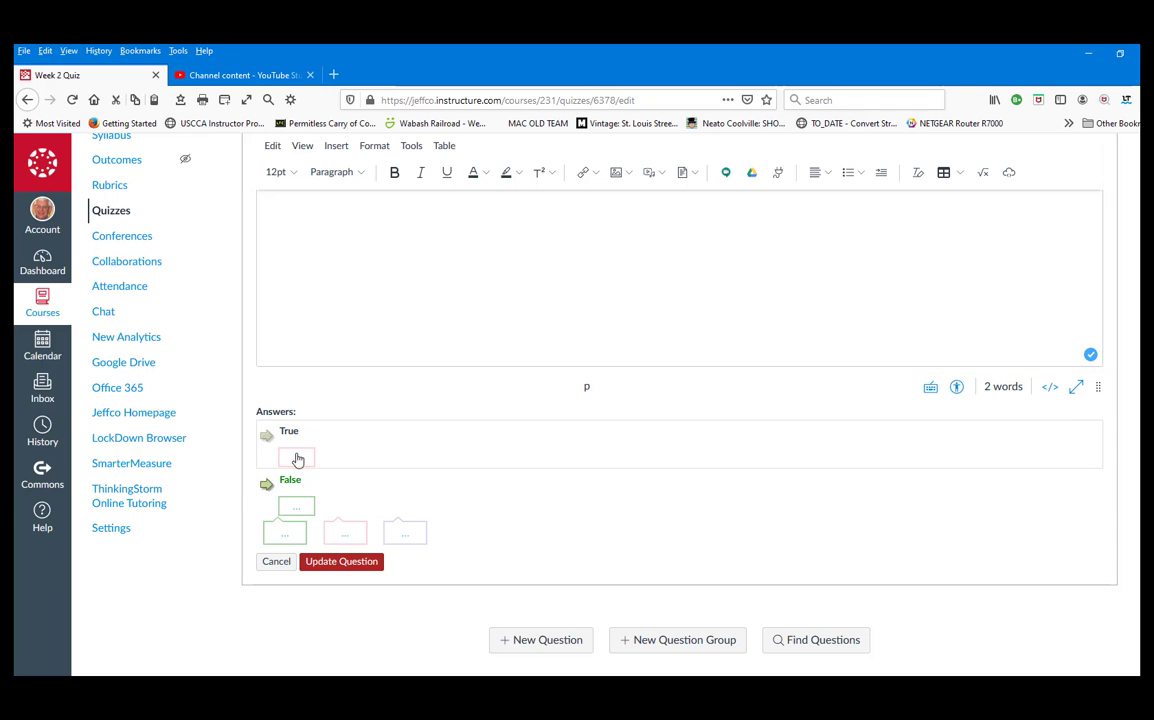
left_click(268, 438)
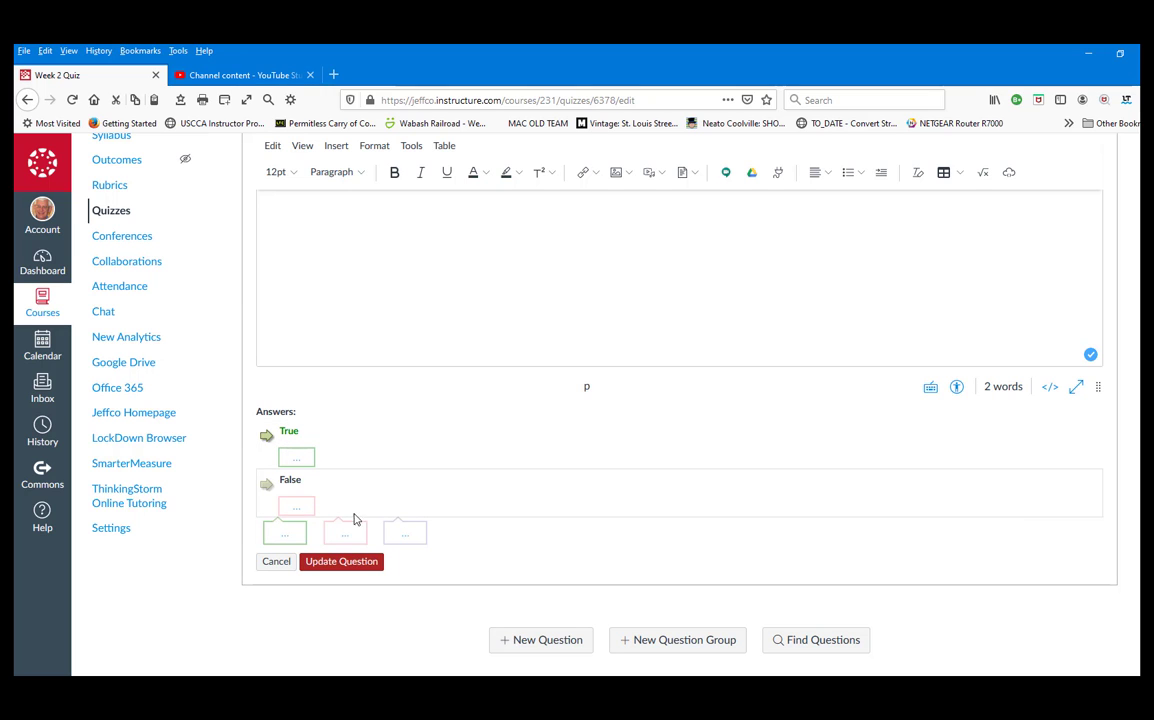
left_click(339, 562)
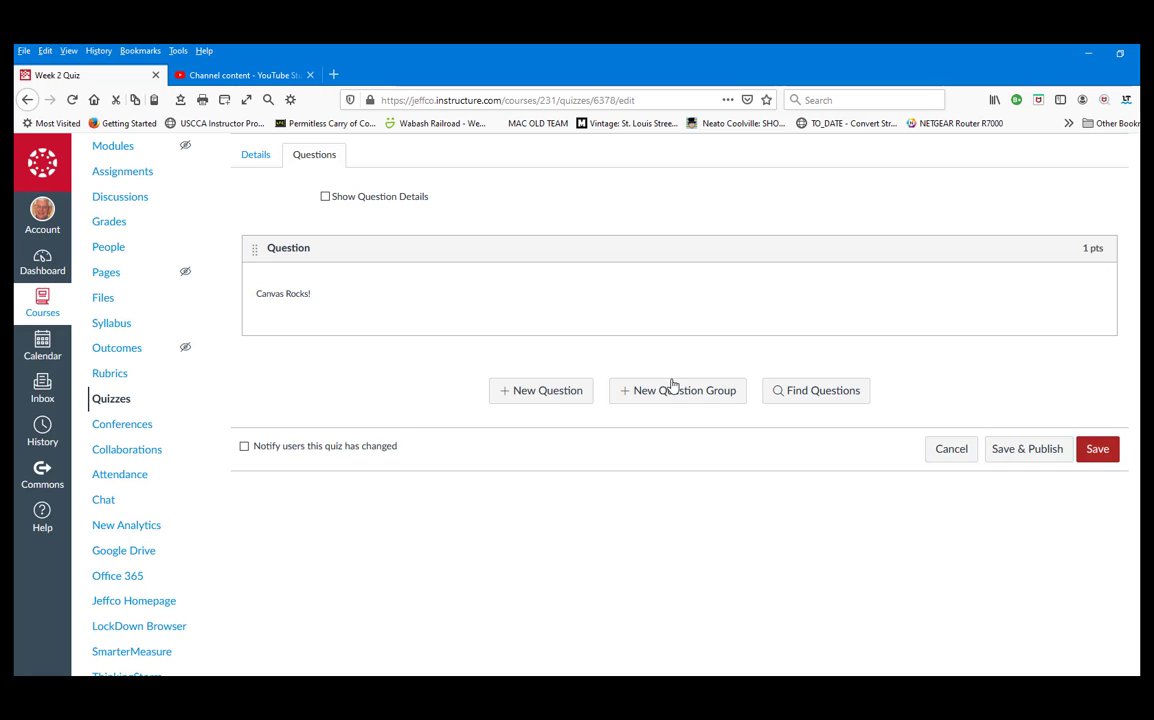
- Add a second True/False question to the Week 2 Quiz with the text "Blackboard is staying"
left_click(548, 392)
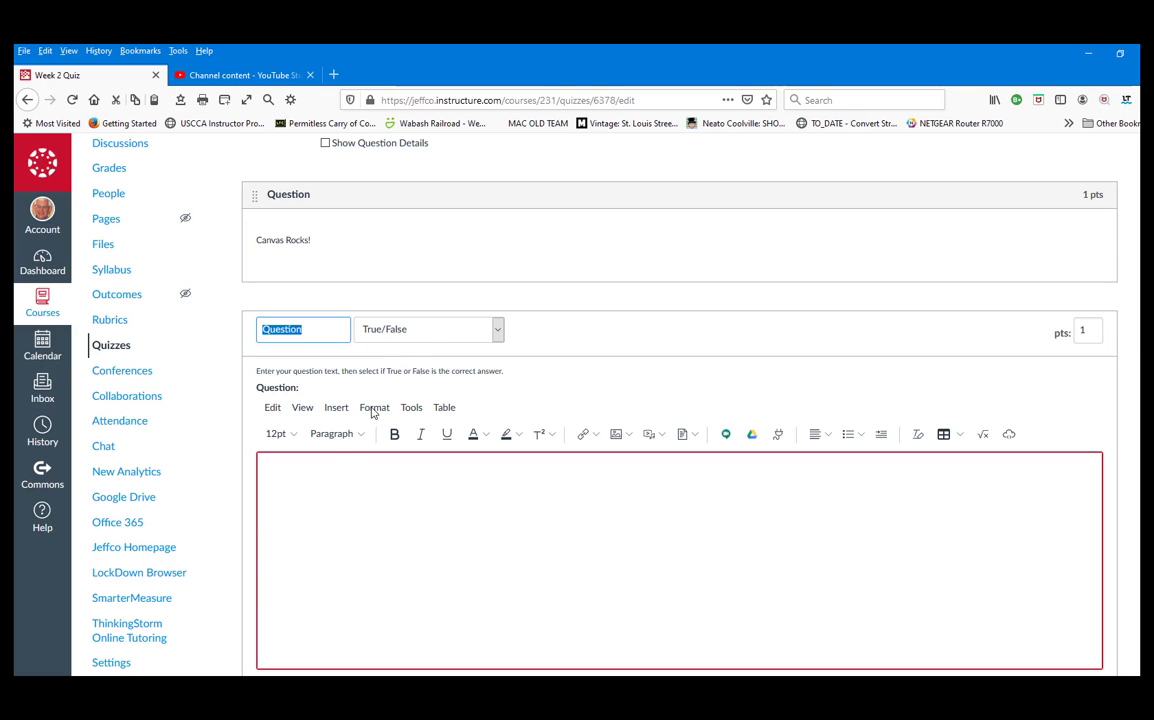
left_click(328, 459)
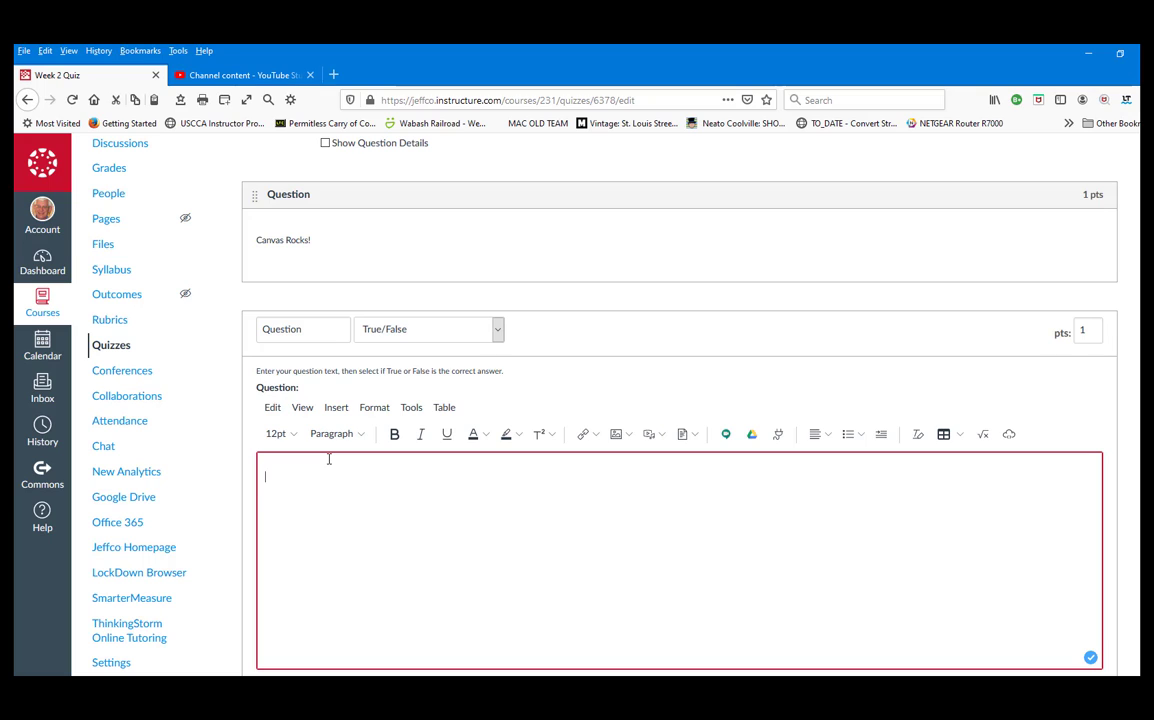
key("BackSpace")
key("BackSpace")
key("BackSpace")
type("ckboard is staying")
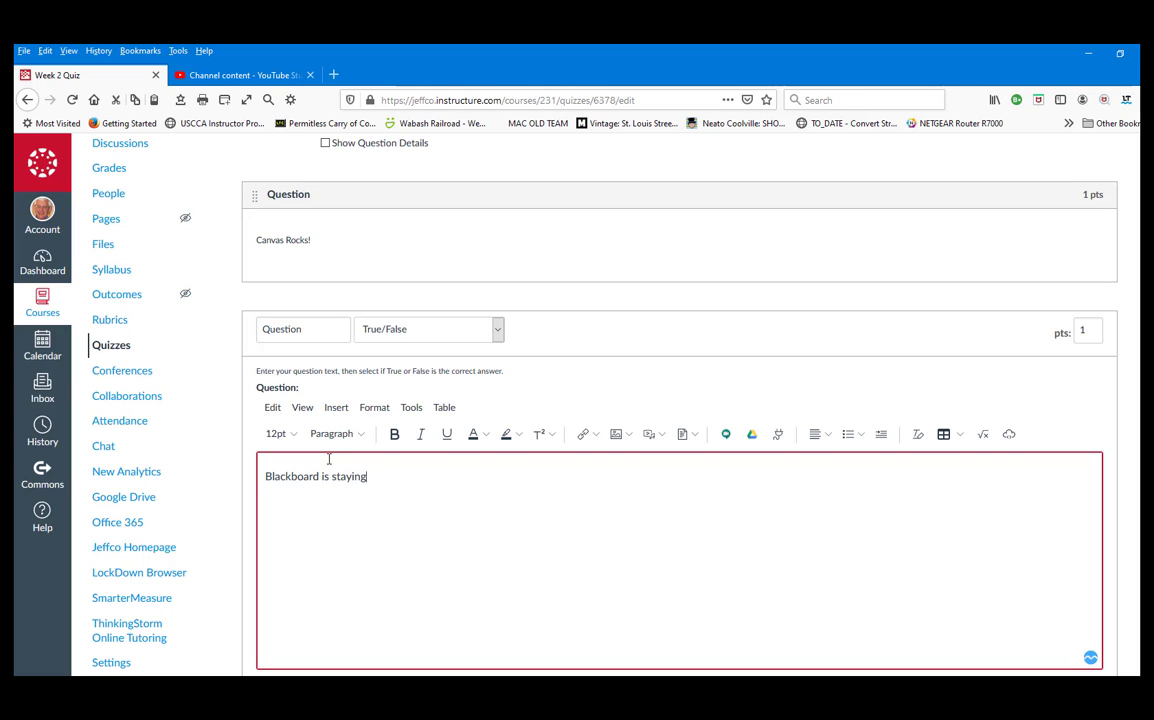
- Mark False as the correct answer to the "Blackboard is staying" question and save the question
scroll(443, 607, "down", 5)
left_click(267, 507)
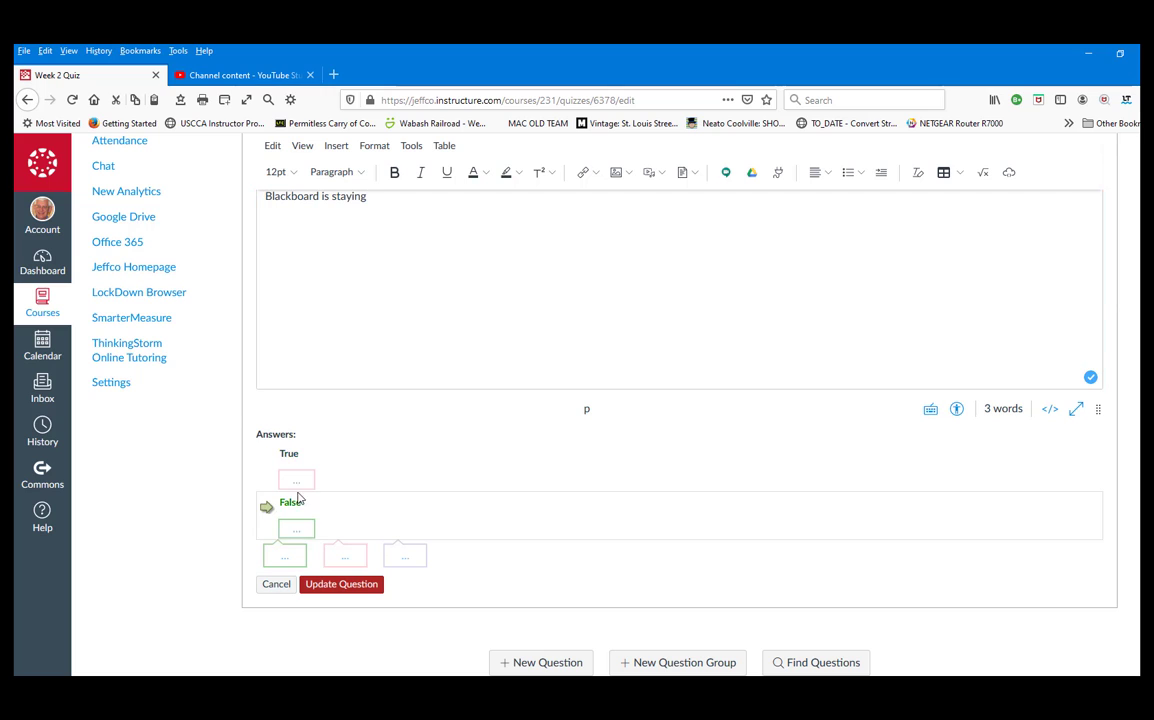
left_click(341, 585)
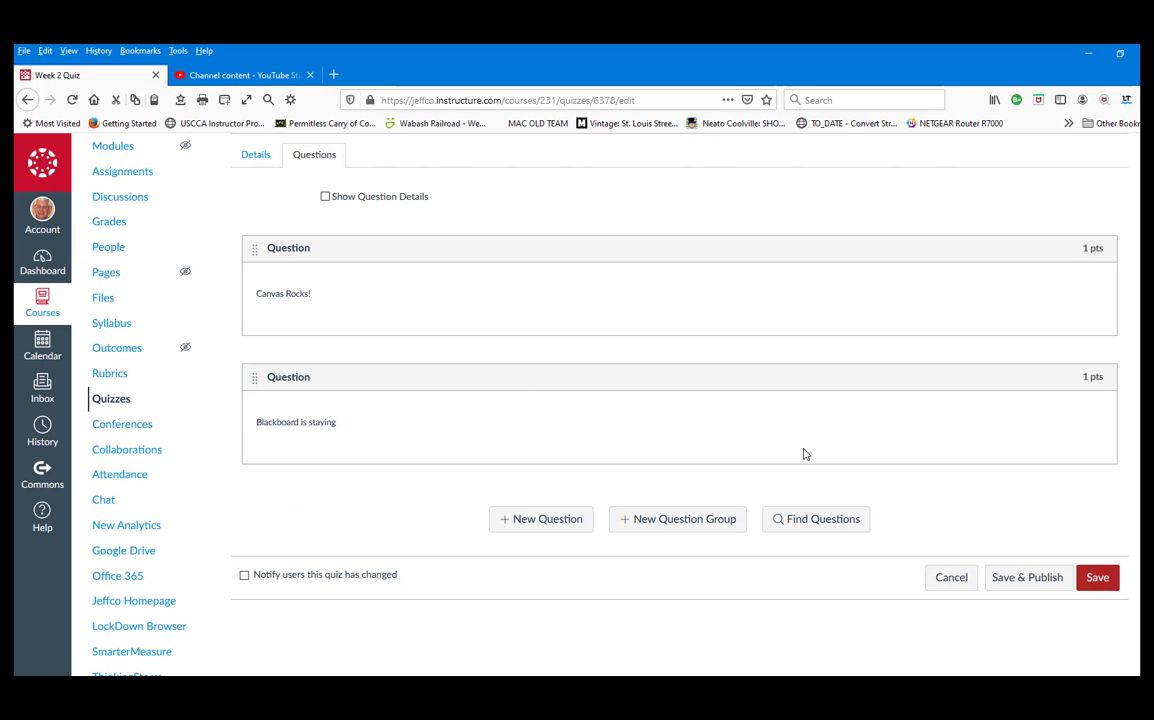
- Save and publish the Week 2 Quiz, and go back to the course's assignments list
left_click(1036, 578)
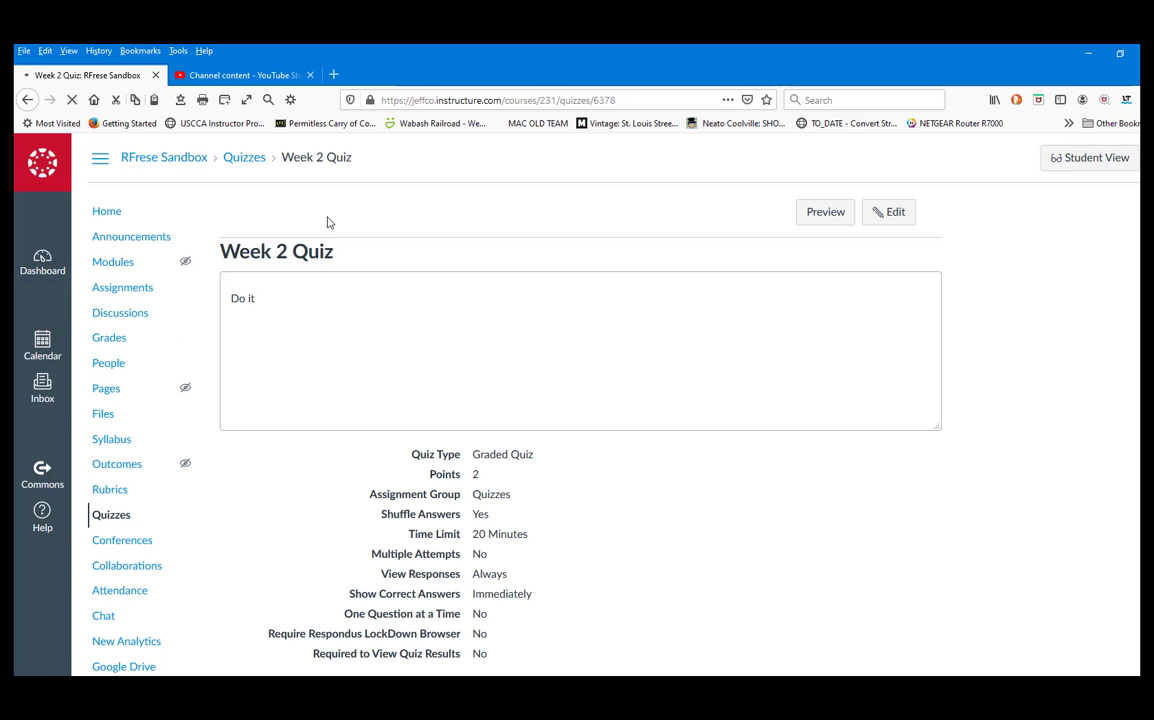
left_click(236, 161)
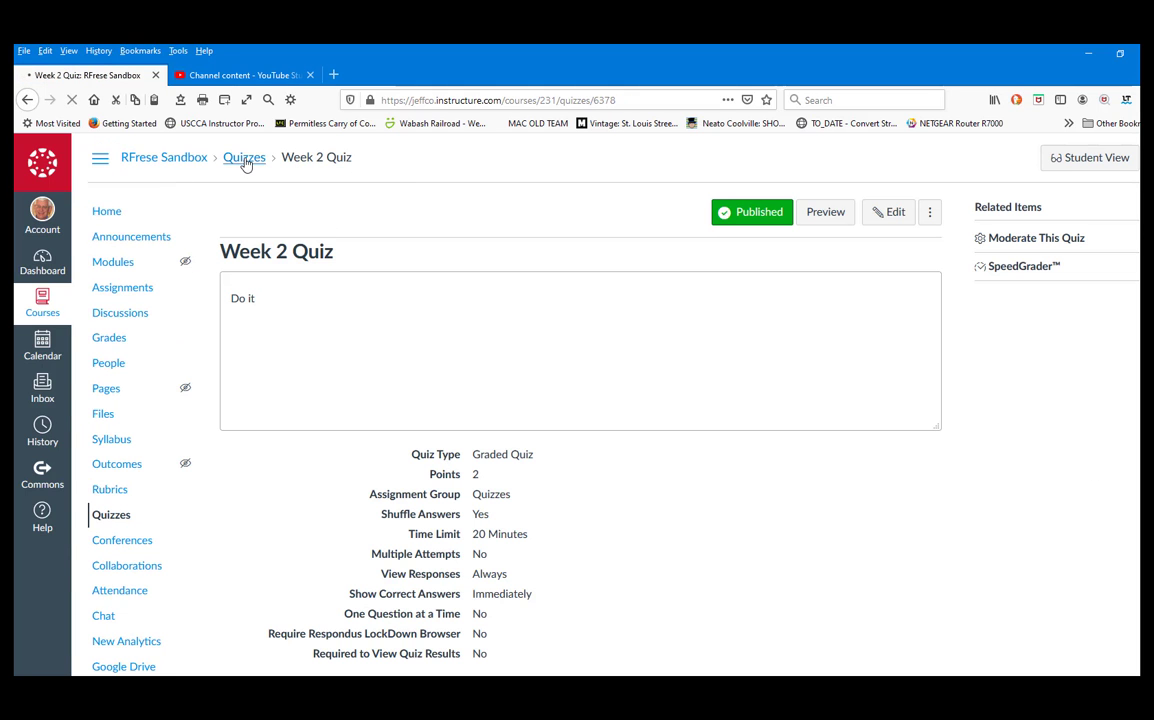
left_click(116, 293)
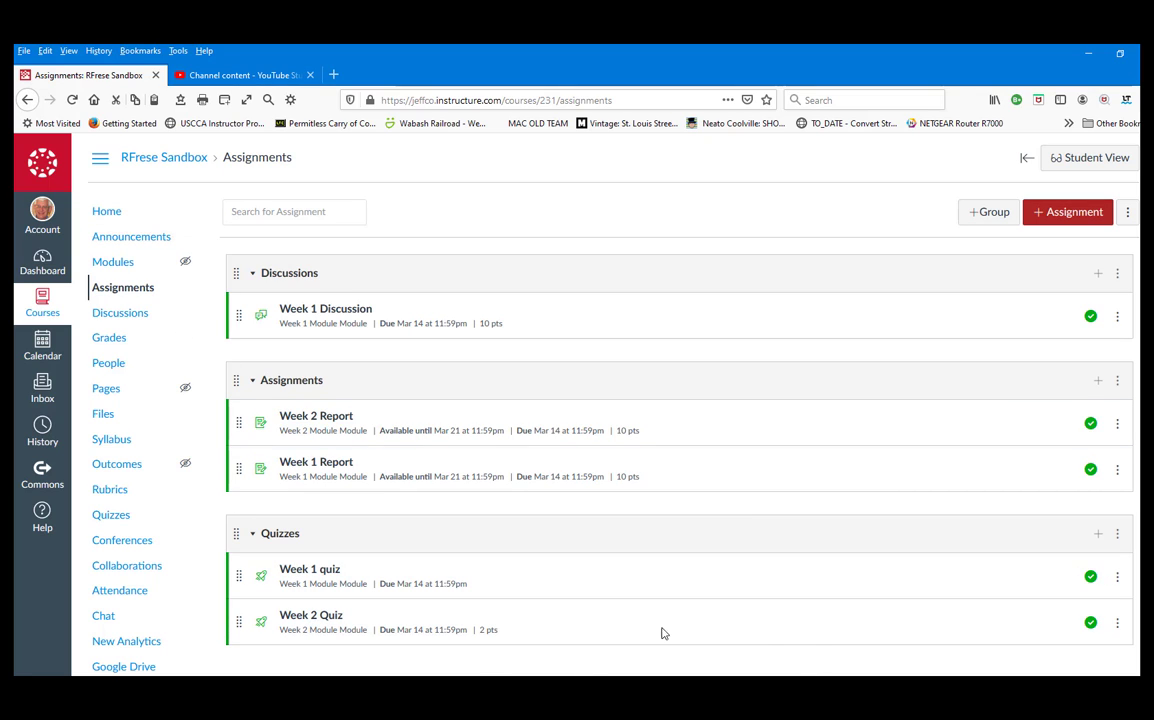
- Add a quiz named "Week 3 Quiz" to the Quizzes assignment group and publish it
left_click(1098, 535)
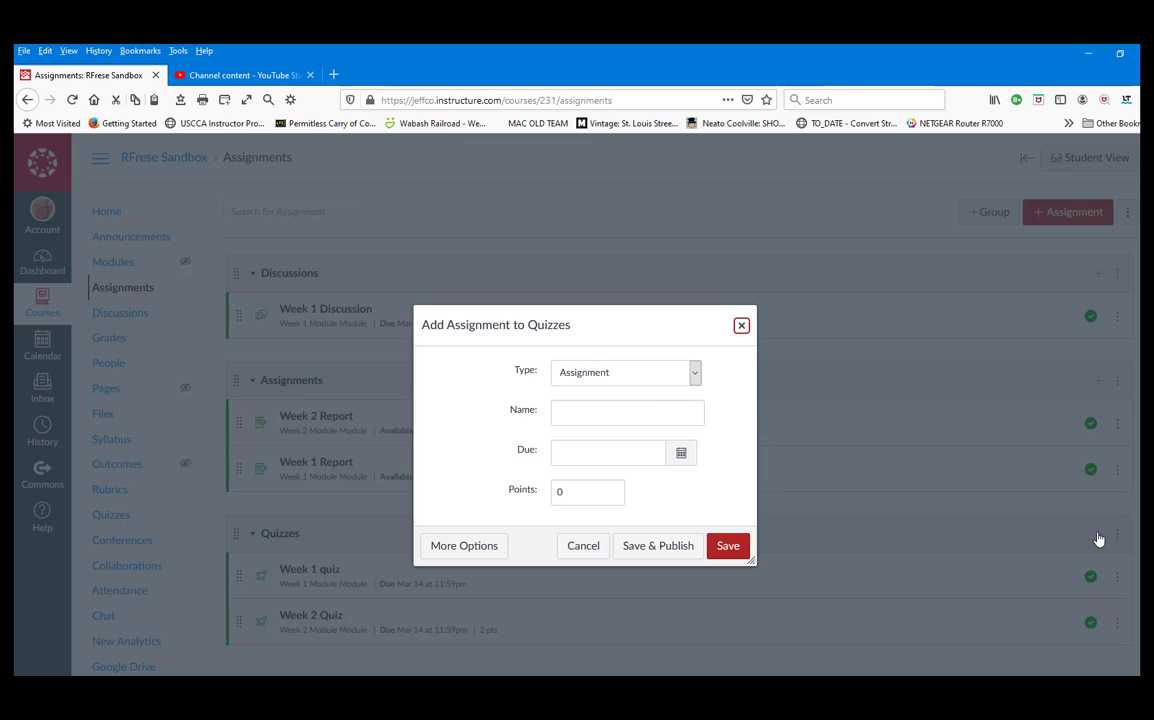
left_click(647, 379)
left_click(573, 432)
left_click(577, 408)
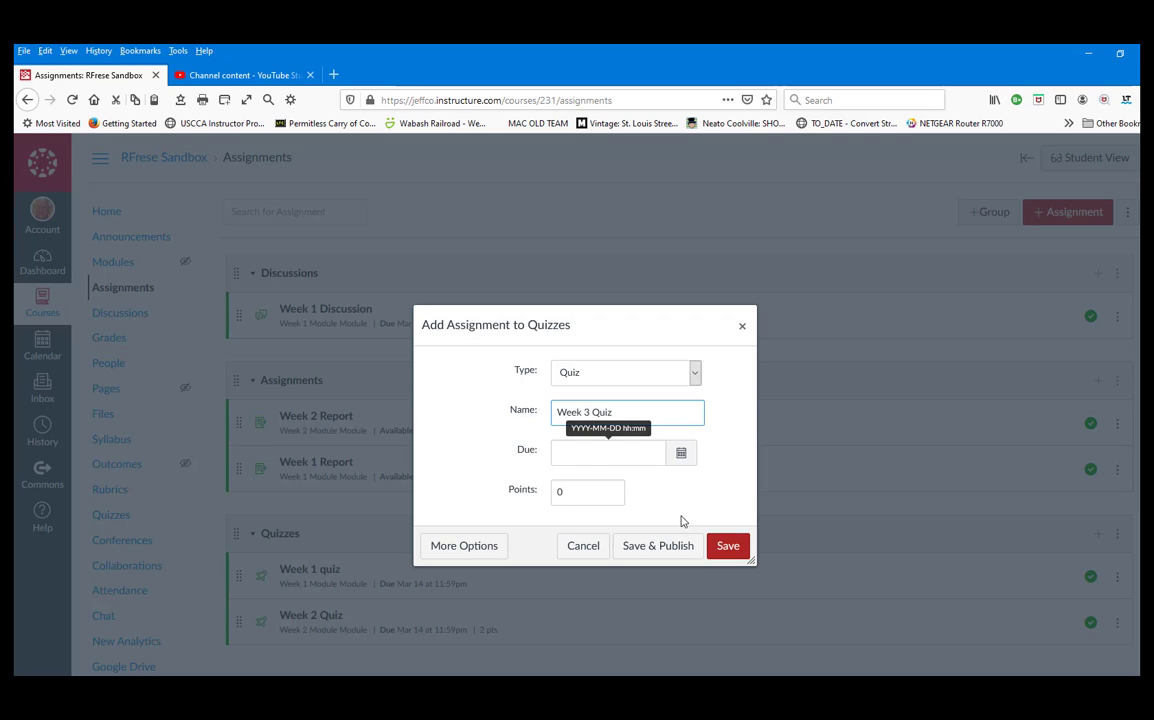
left_click(660, 546)
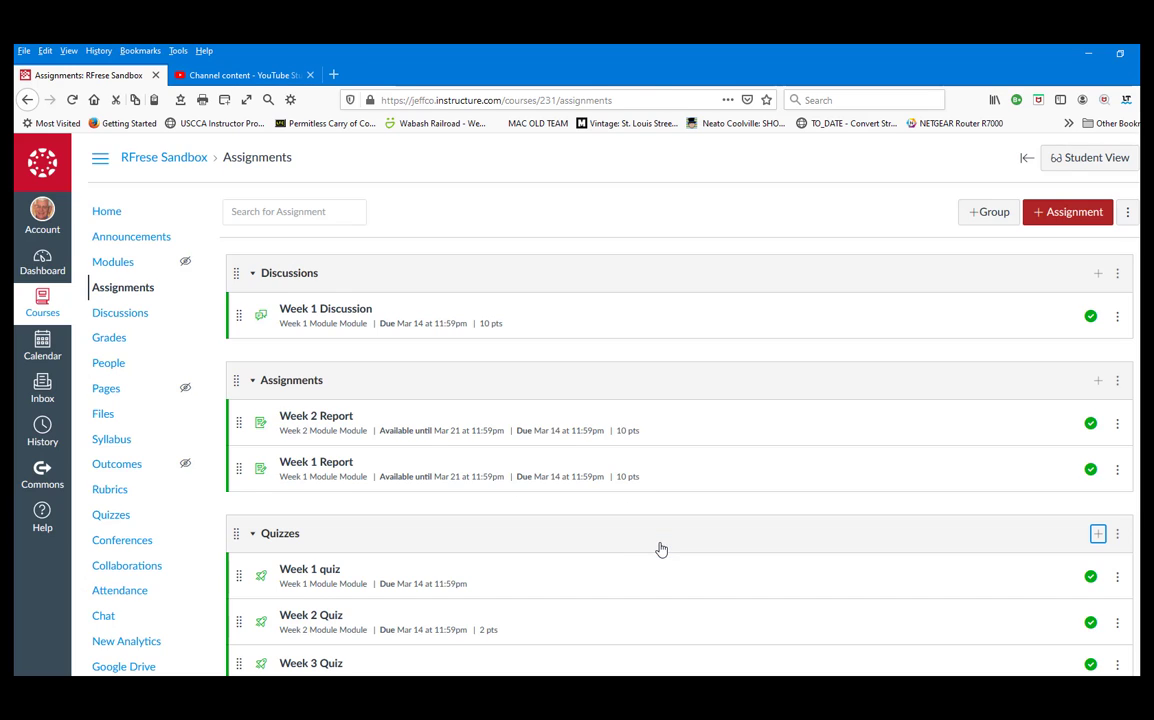
- Open the Week 3 Quiz for editing and enter "Do it" as its instructions
left_click(321, 665)
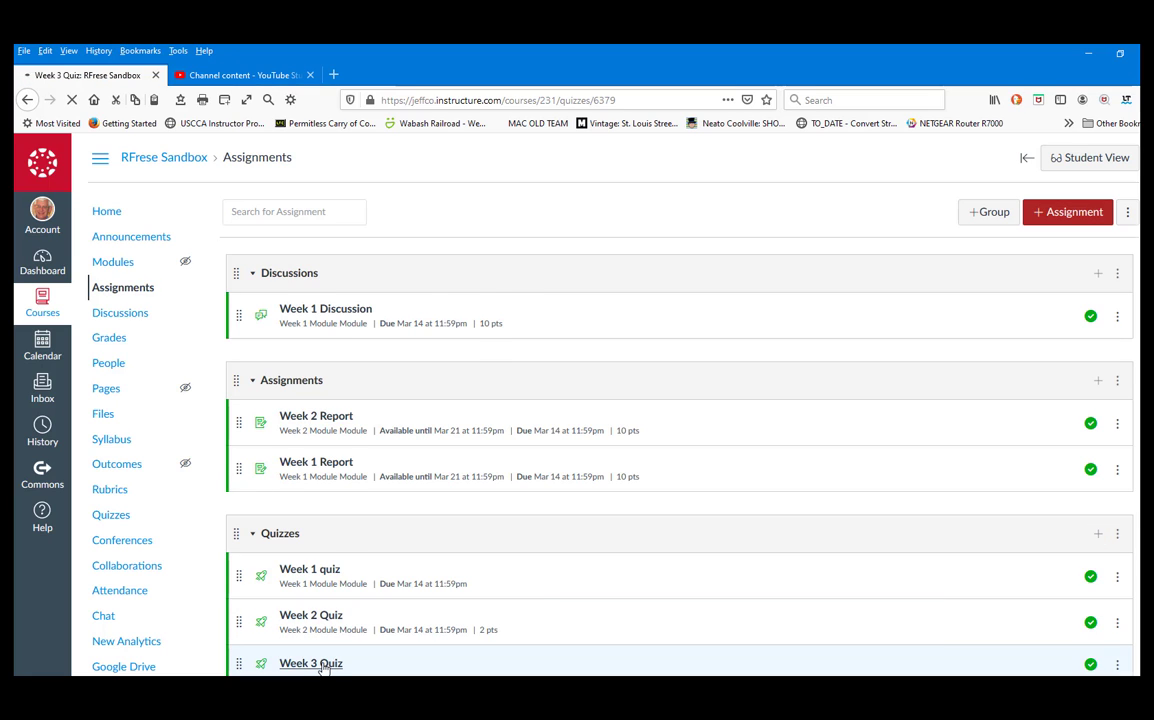
left_click(892, 214)
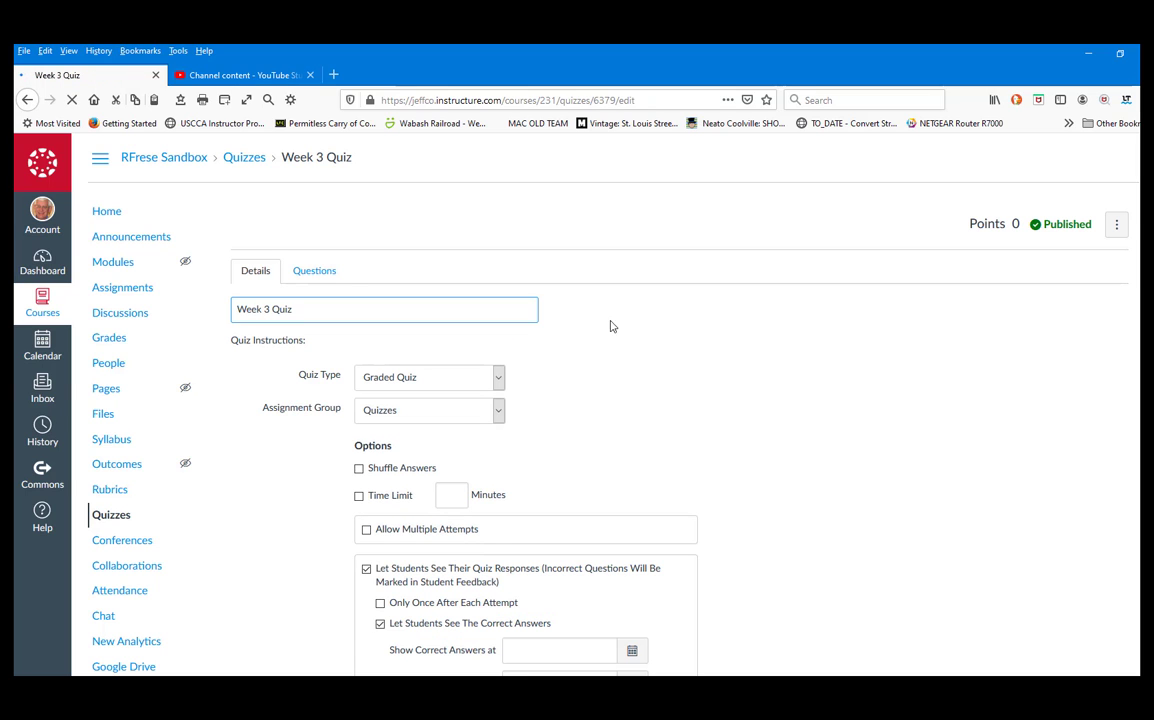
scroll(441, 314, "down", 2)
left_click(441, 314)
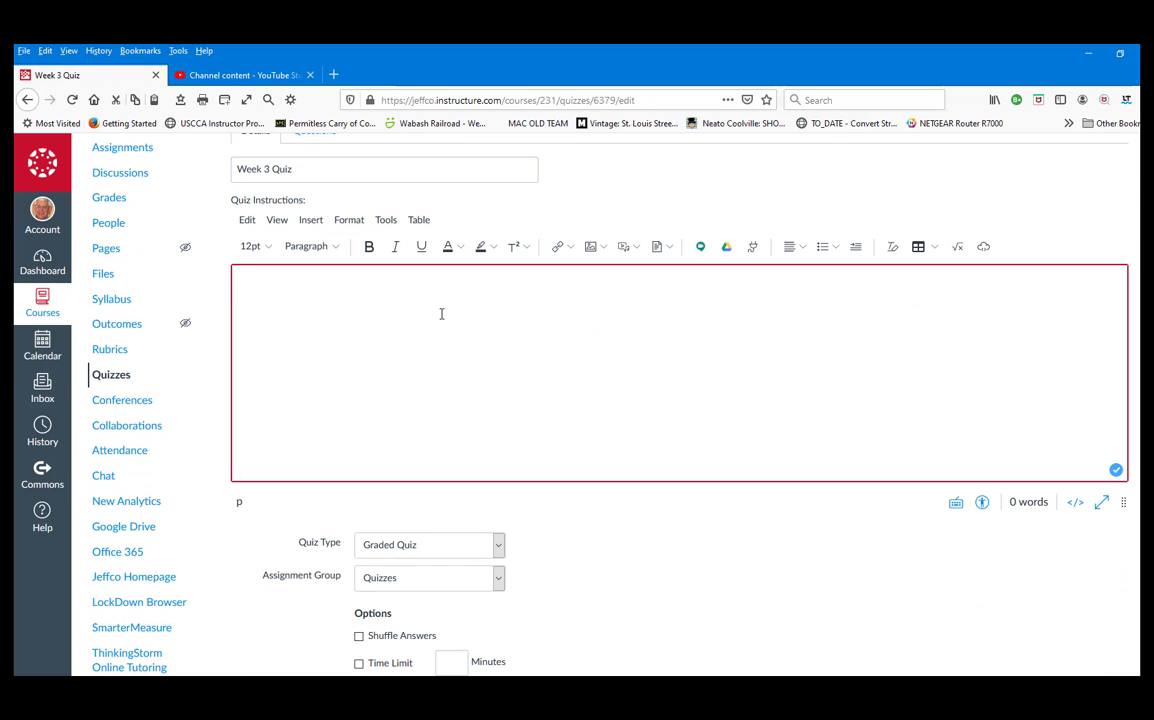
type("Do it")
- Enable answer shuffling for the Week 3 Quiz and set a time limit of 20 minutes
scroll(399, 422, "down", 3)
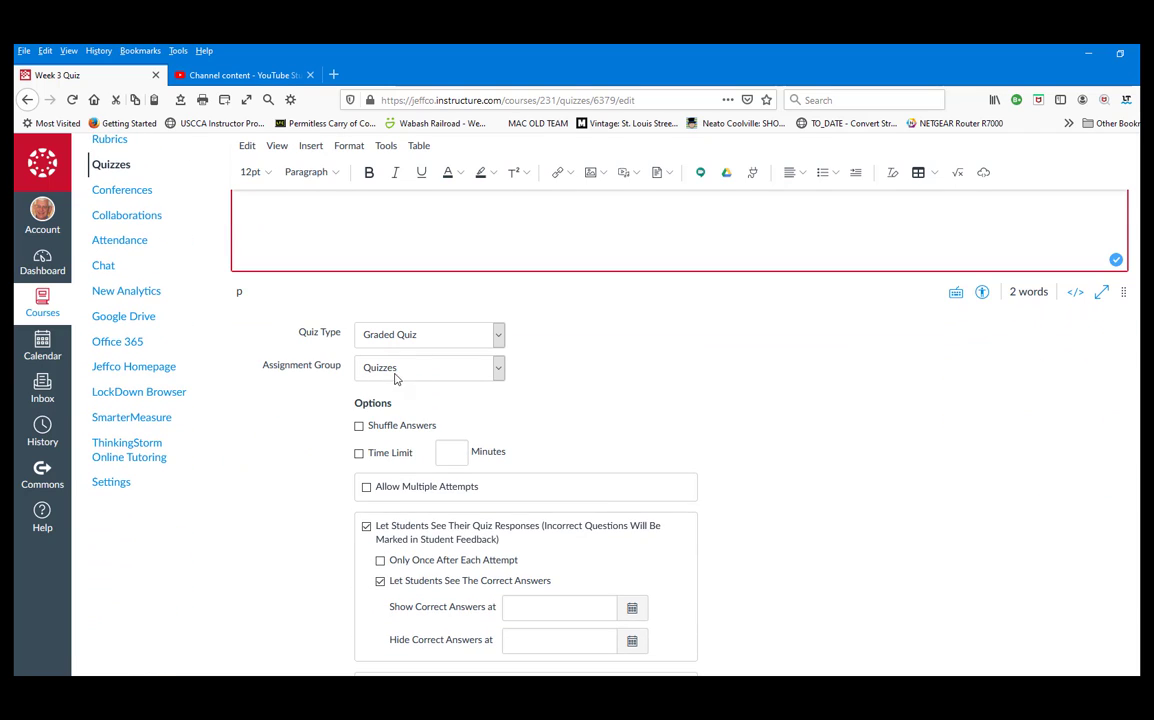
left_click(358, 426)
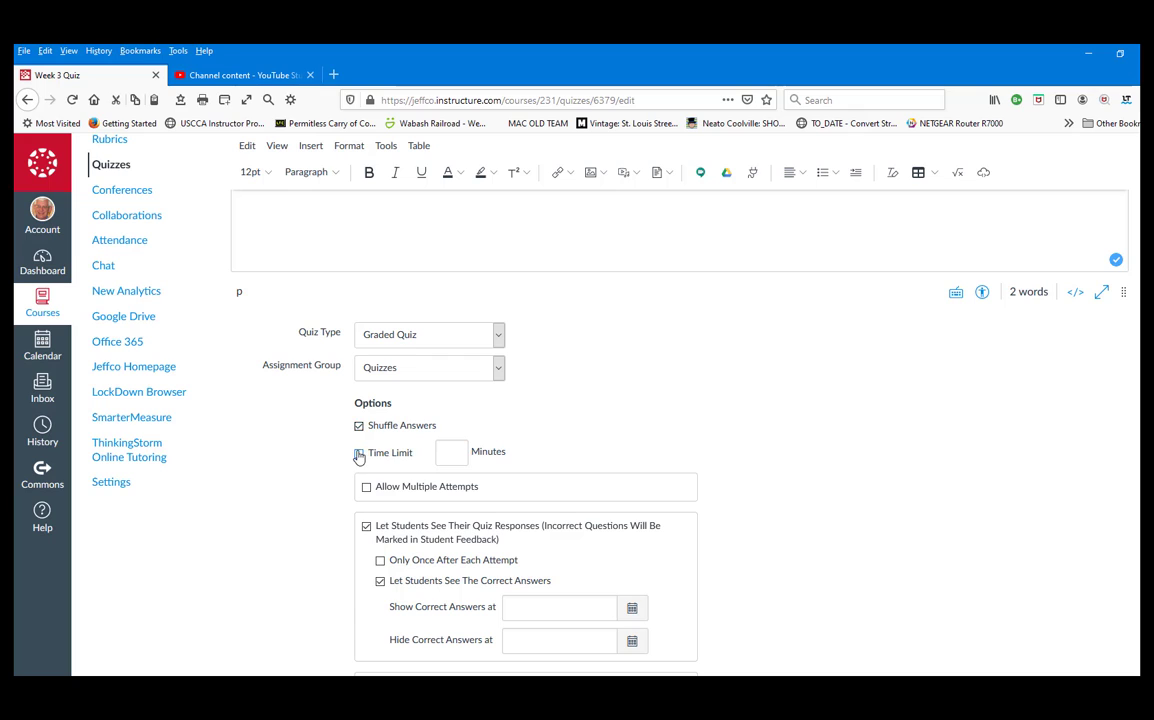
left_click(359, 453)
type("20")
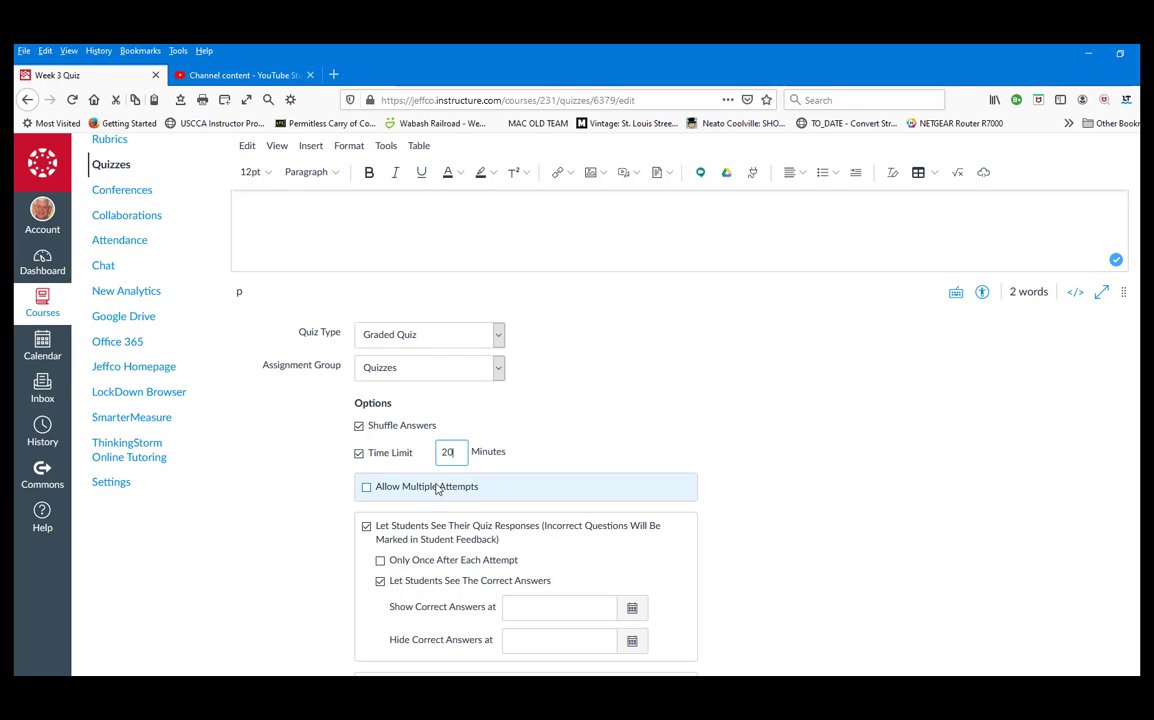
- Set the Week 3 Quiz due date to Mar 14 at 11:59pm for everyone and save the quiz
scroll(607, 446, "down", 2)
scroll(607, 446, "down", 4)
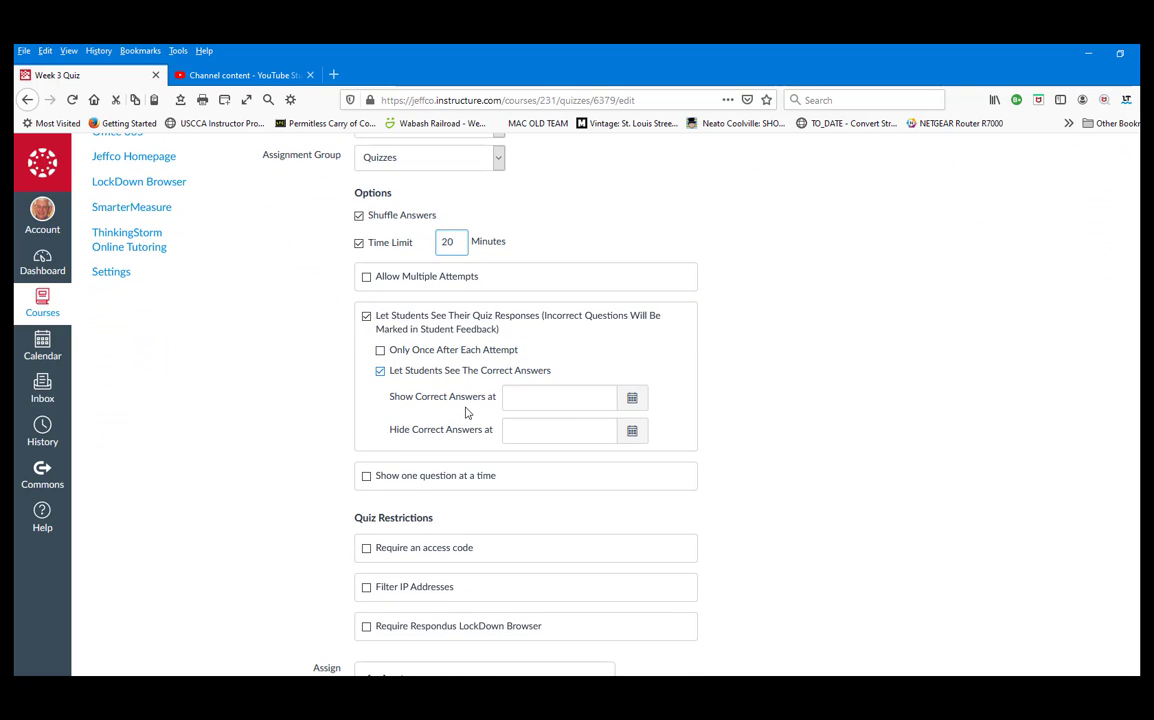
scroll(455, 410, "down", 3)
scroll(513, 464, "down", 3)
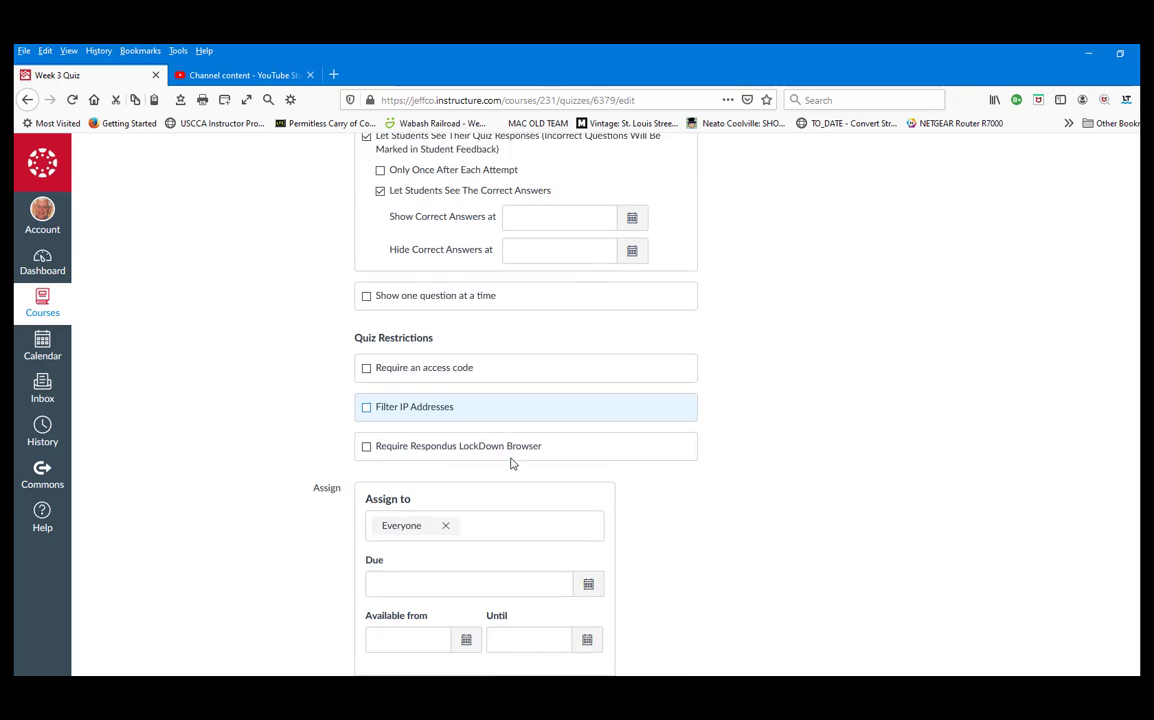
scroll(518, 450, "up", 4)
scroll(518, 450, "up", 5)
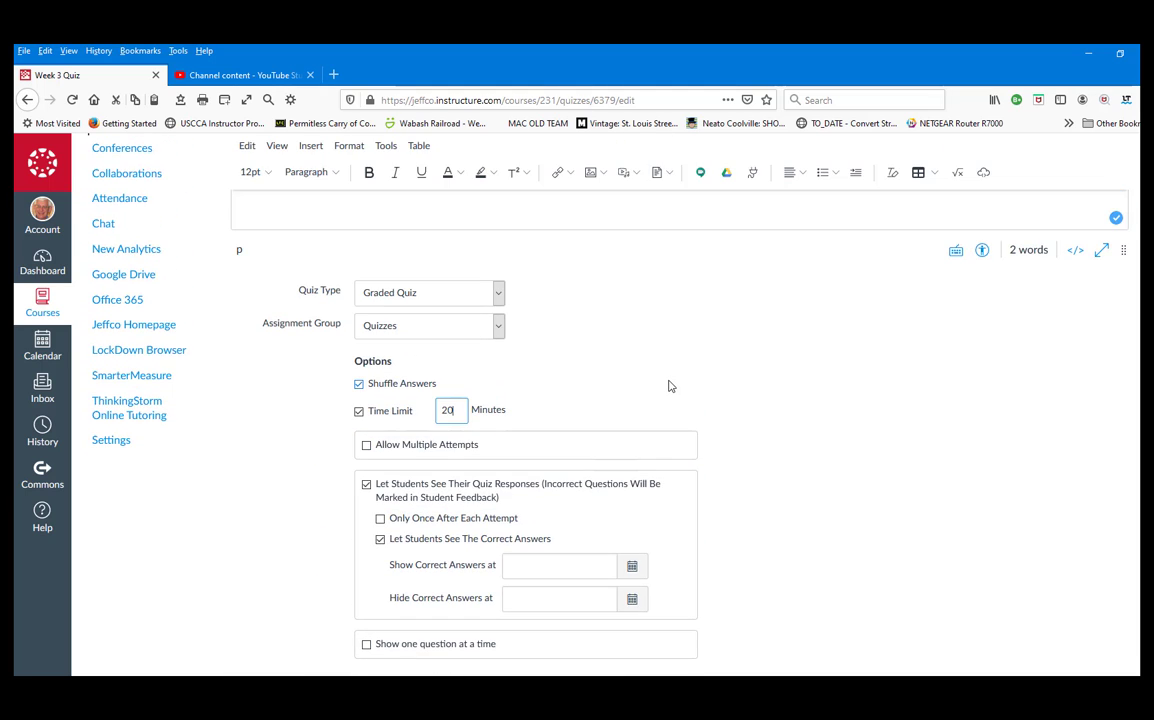
scroll(670, 386, "down", 5)
scroll(670, 386, "down", 4)
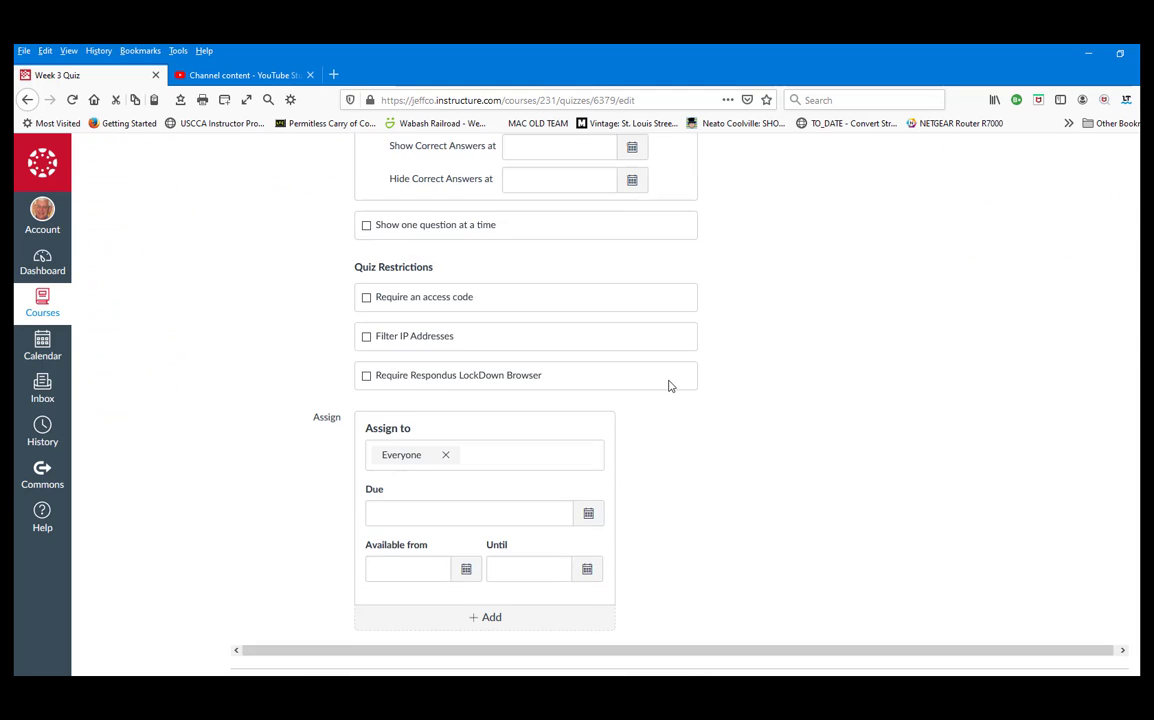
left_click(587, 511)
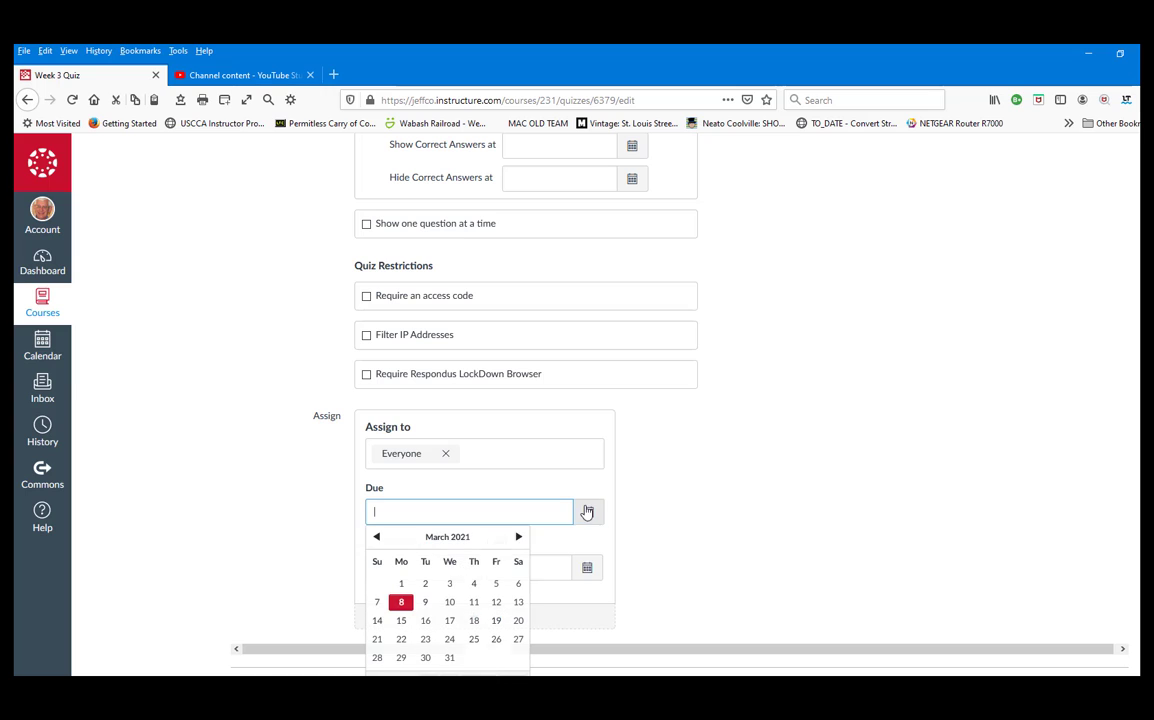
left_click(378, 621)
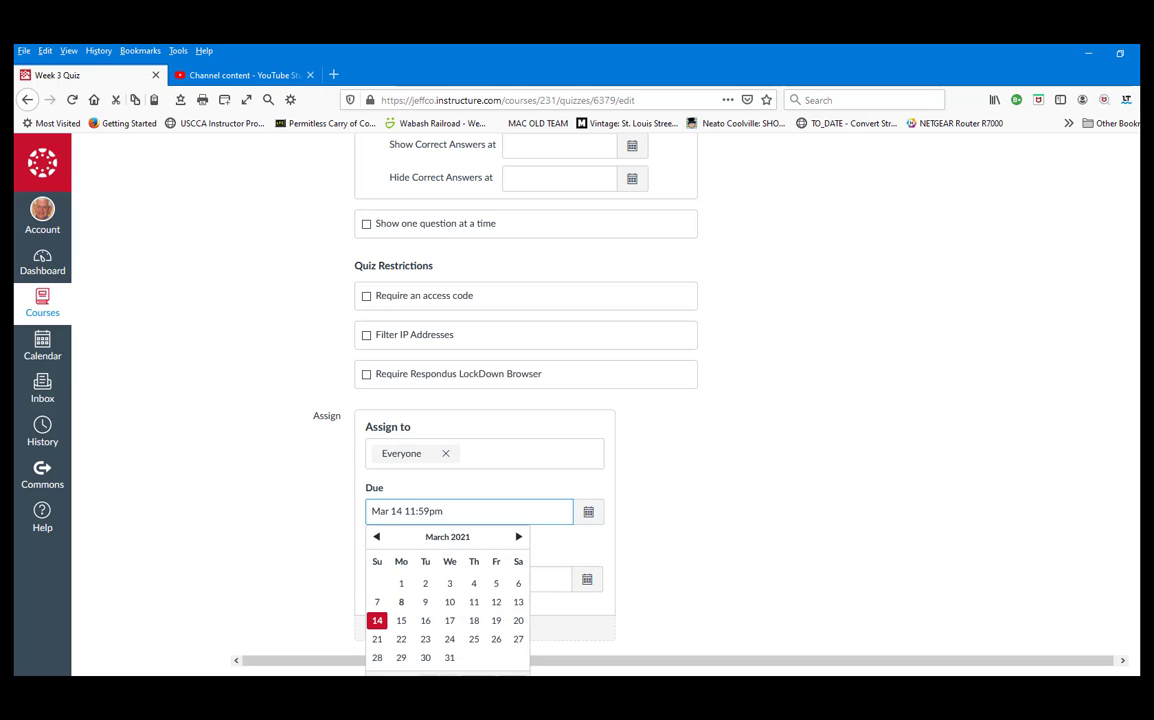
left_click(505, 673)
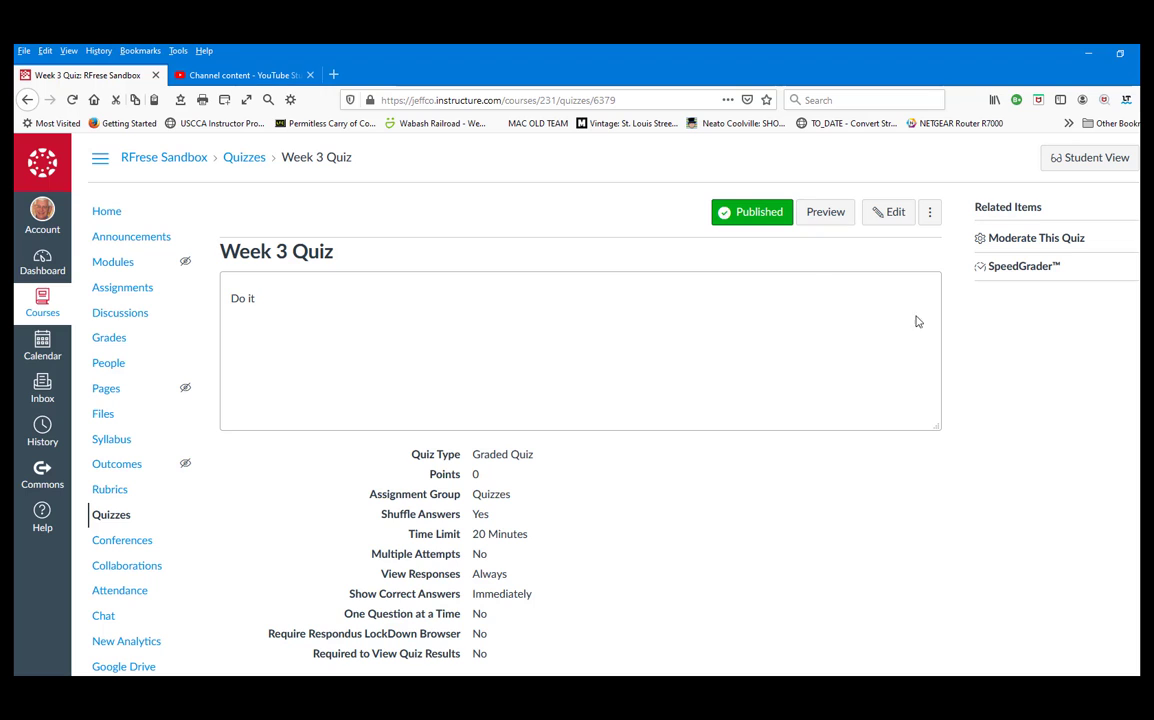
- Add the existing Week 3 Quiz to the Week 3 Module without indentation
left_click(118, 287)
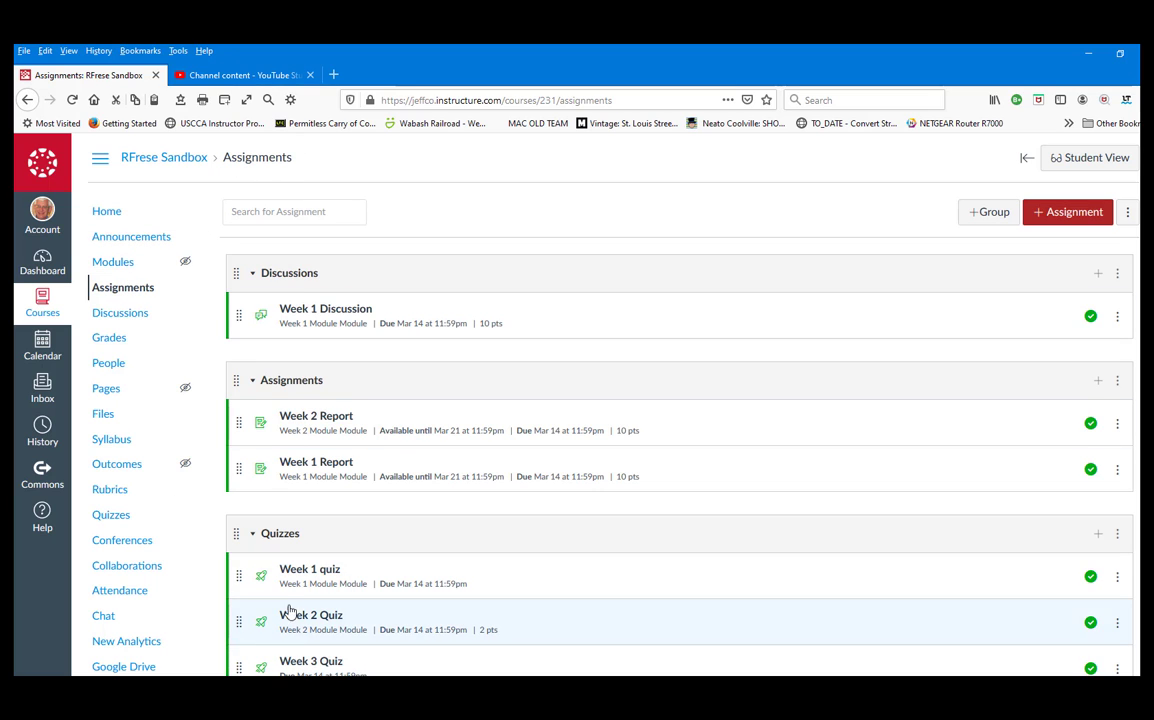
left_click(109, 266)
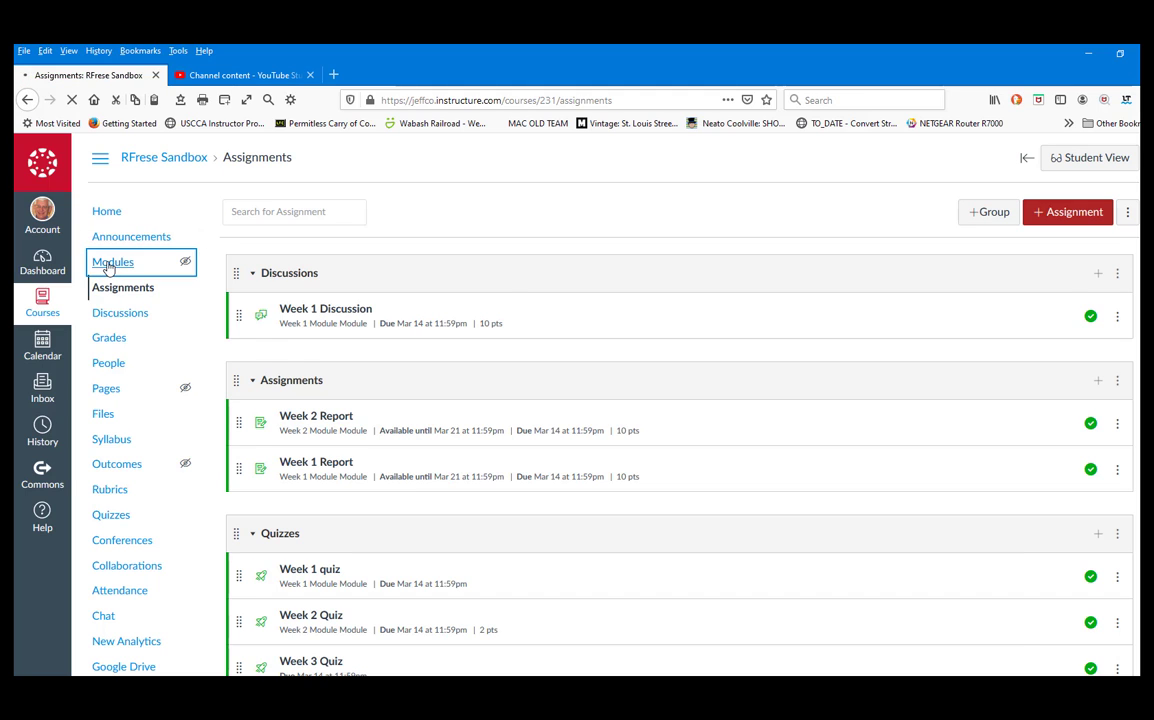
scroll(345, 543, "down", 2)
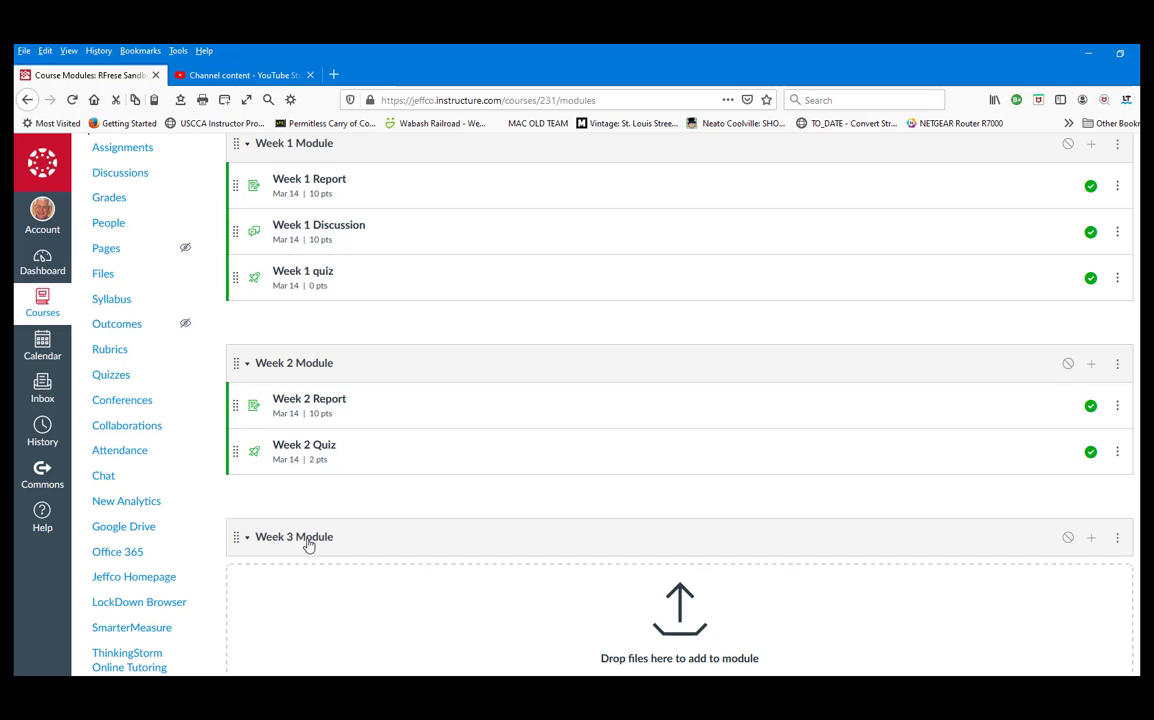
left_click(1092, 538)
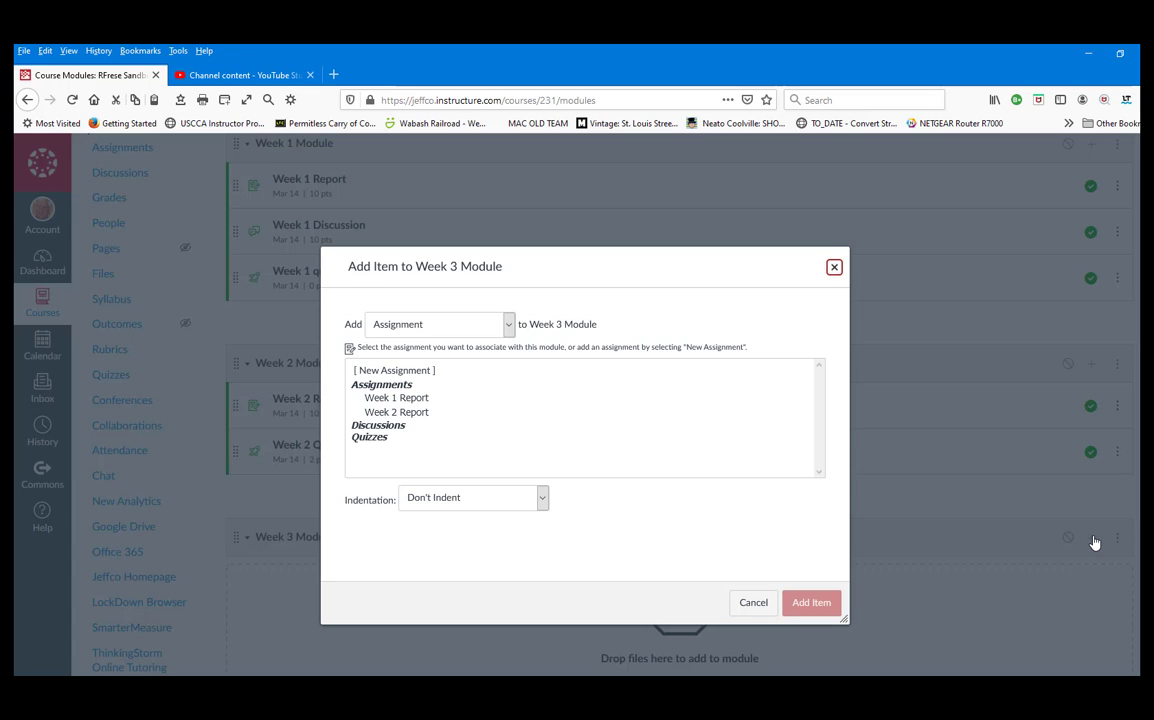
left_click(508, 324)
left_click(400, 368)
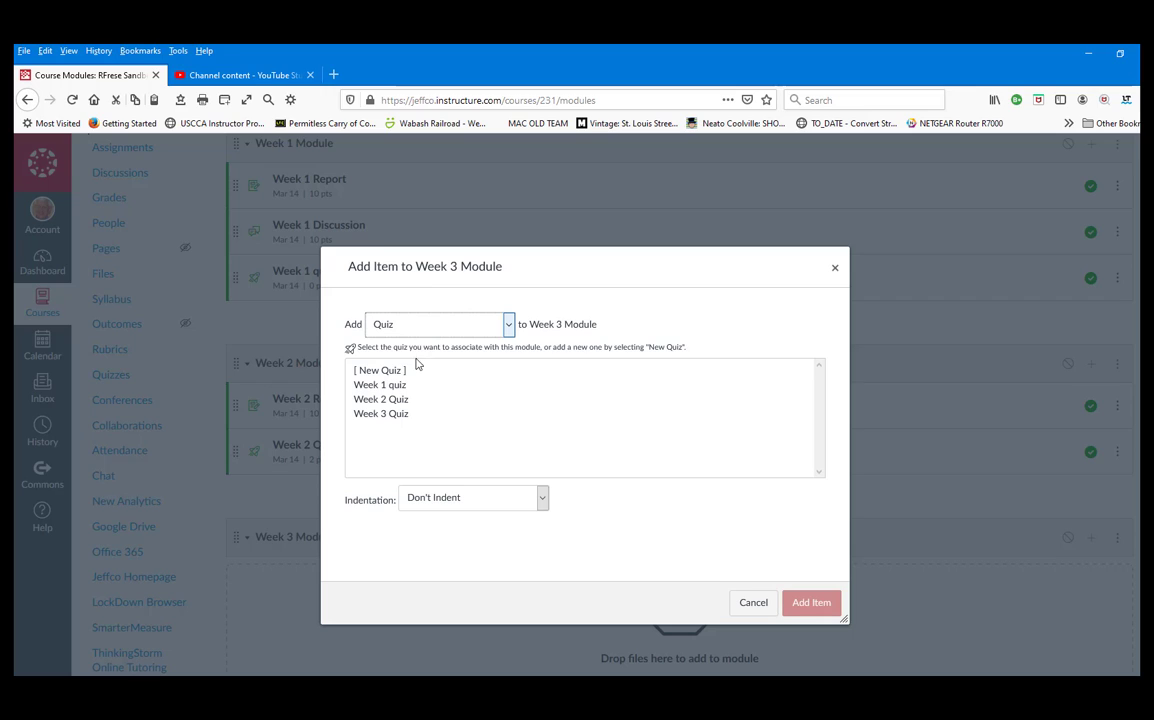
left_click(379, 416)
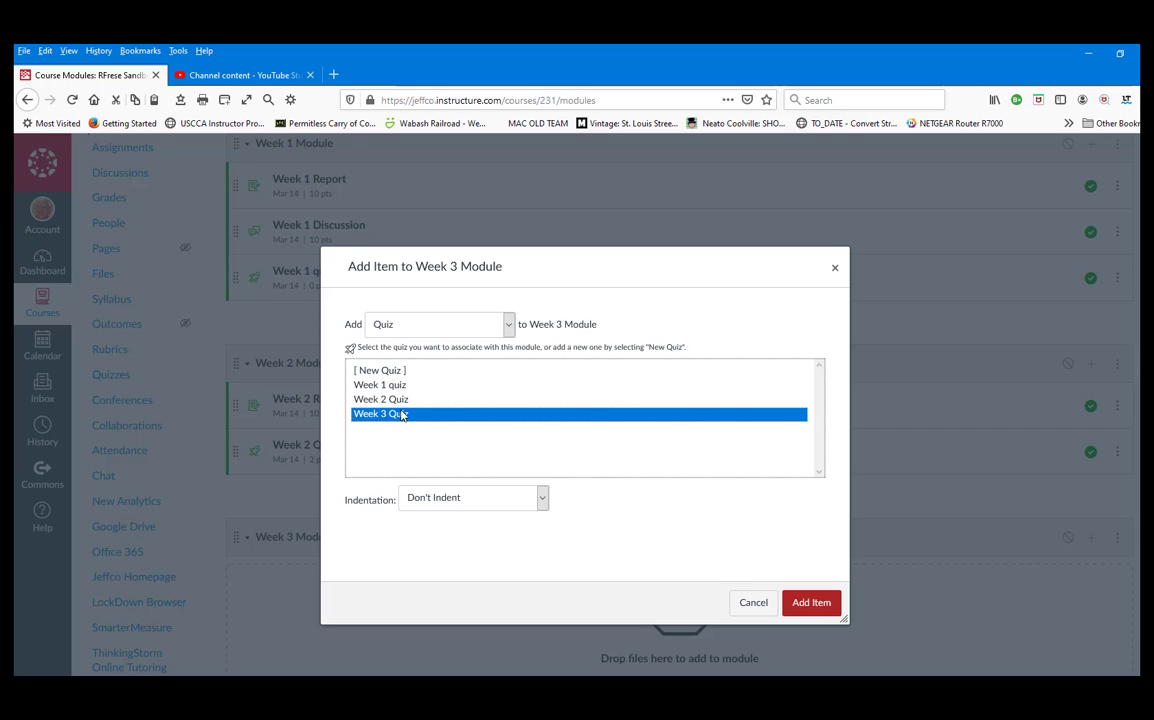
left_click(812, 604)
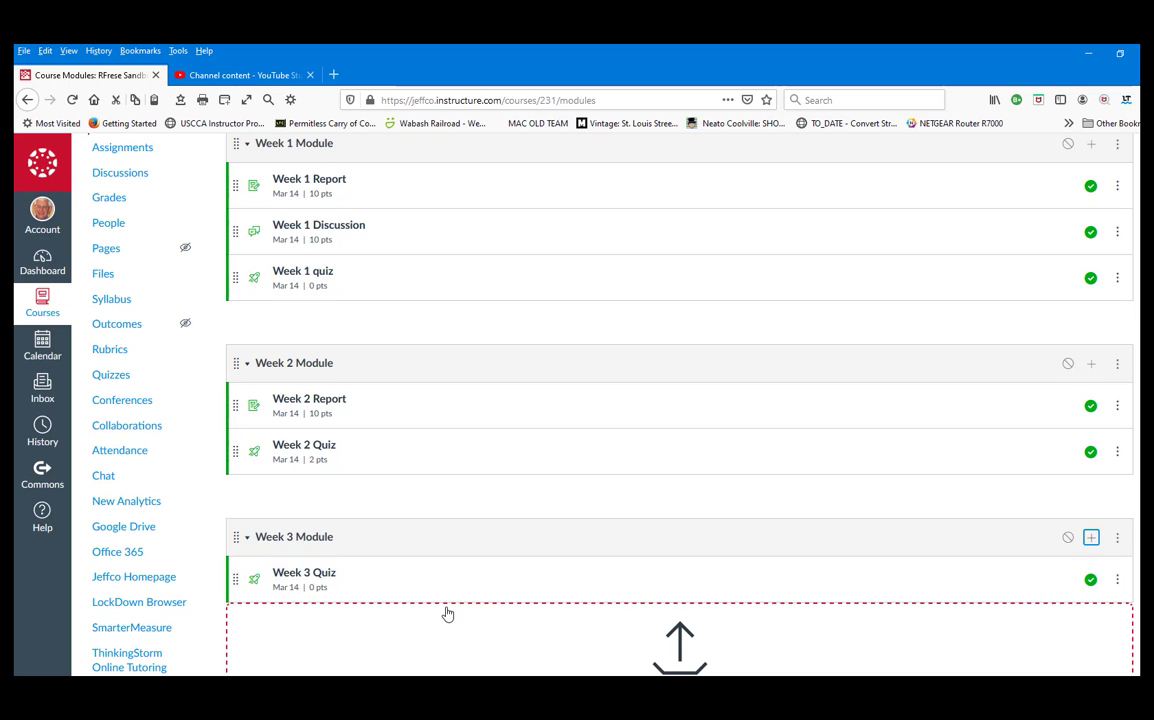
scroll(355, 330, "up", 3)
scroll(363, 330, "down", 4)
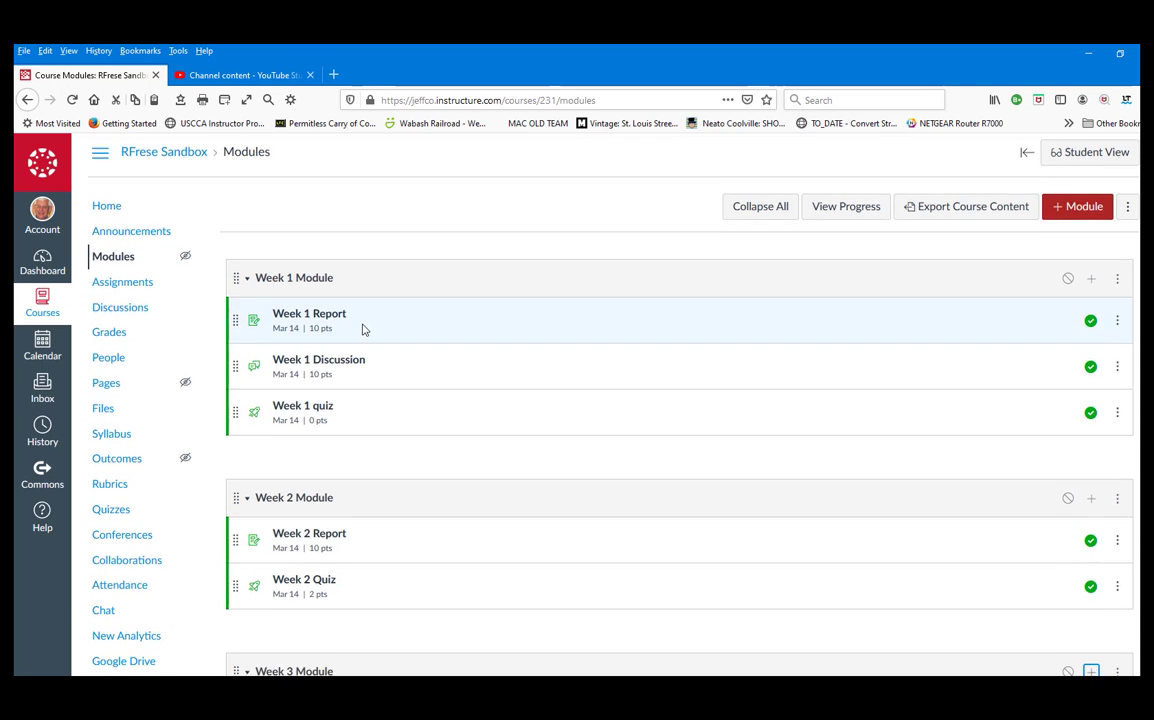
scroll(405, 367, "up", 2)
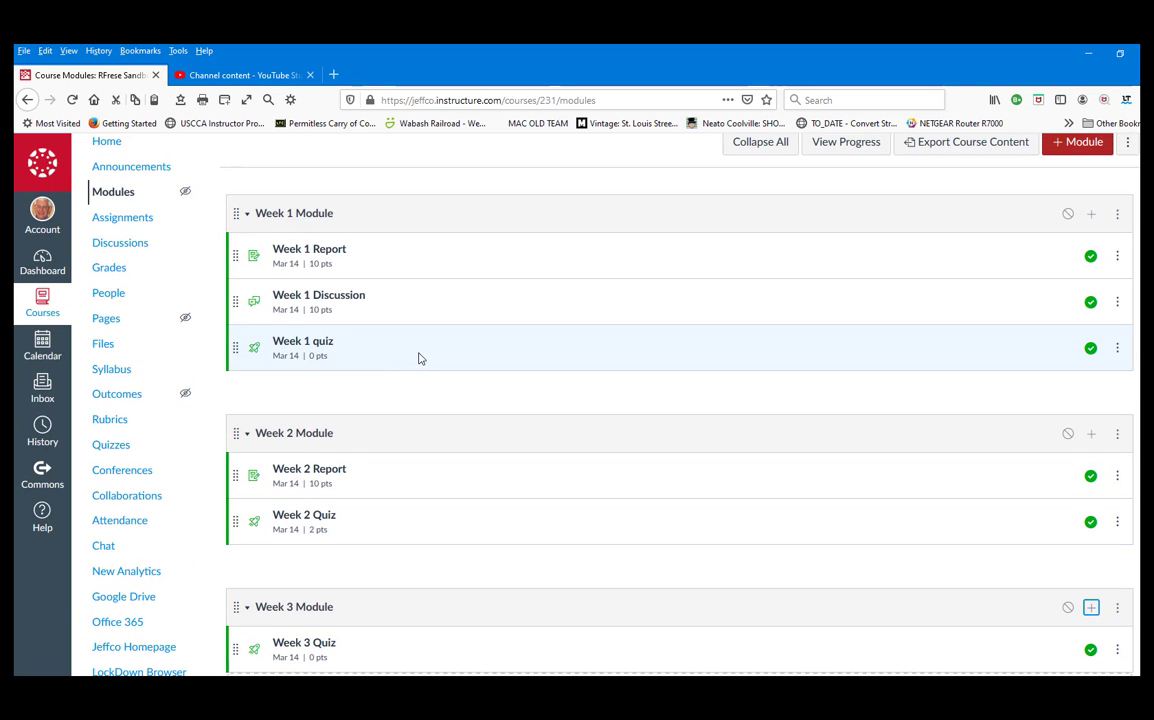